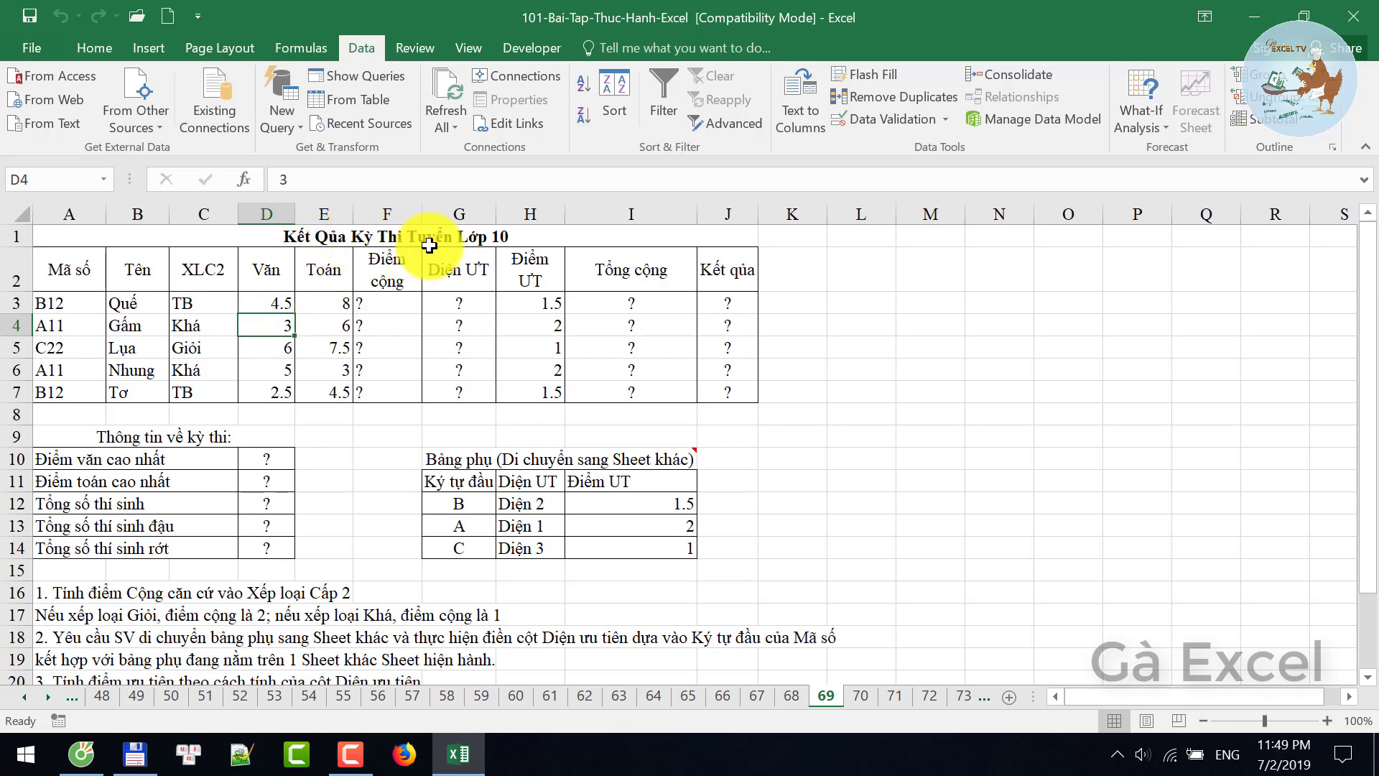
- Review the results table headings, from Mã số through Kết qủa
left_click(75, 274)
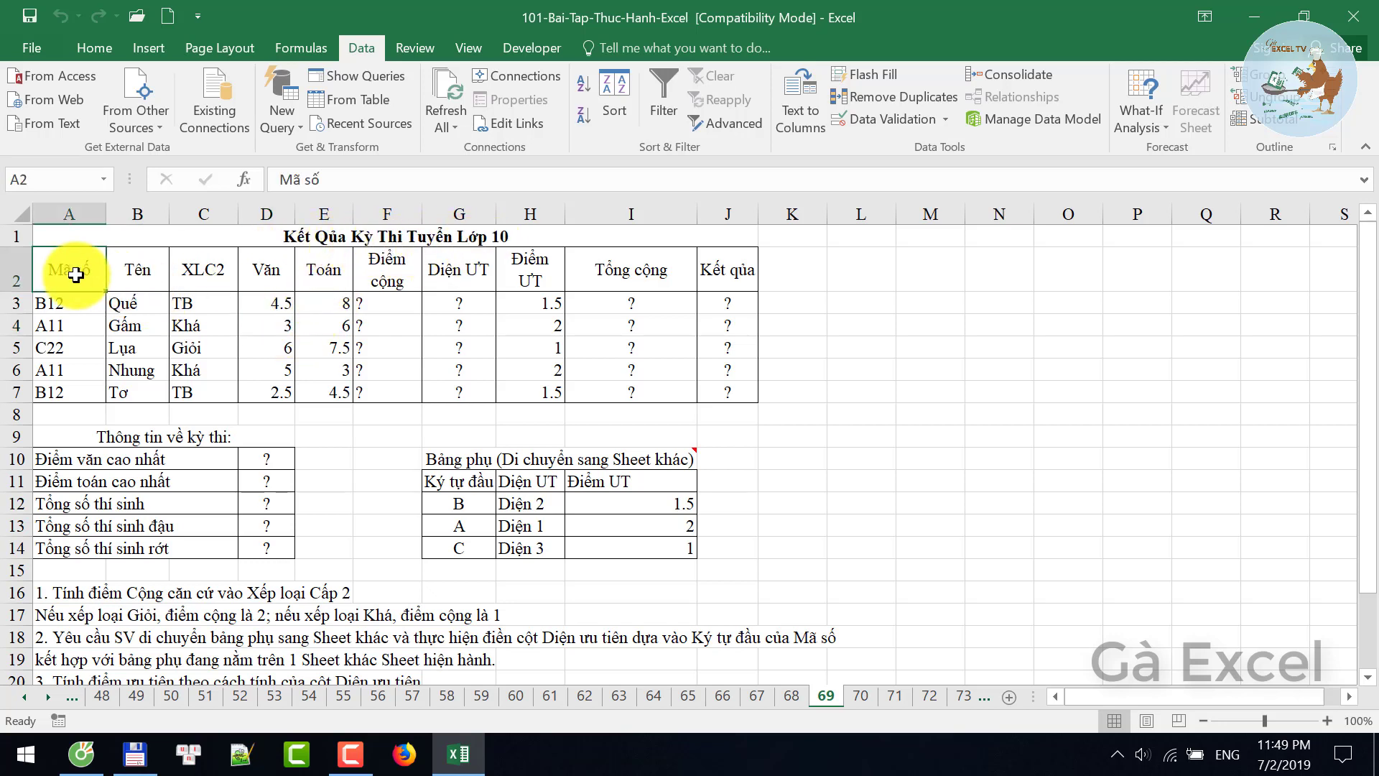
left_click(144, 277)
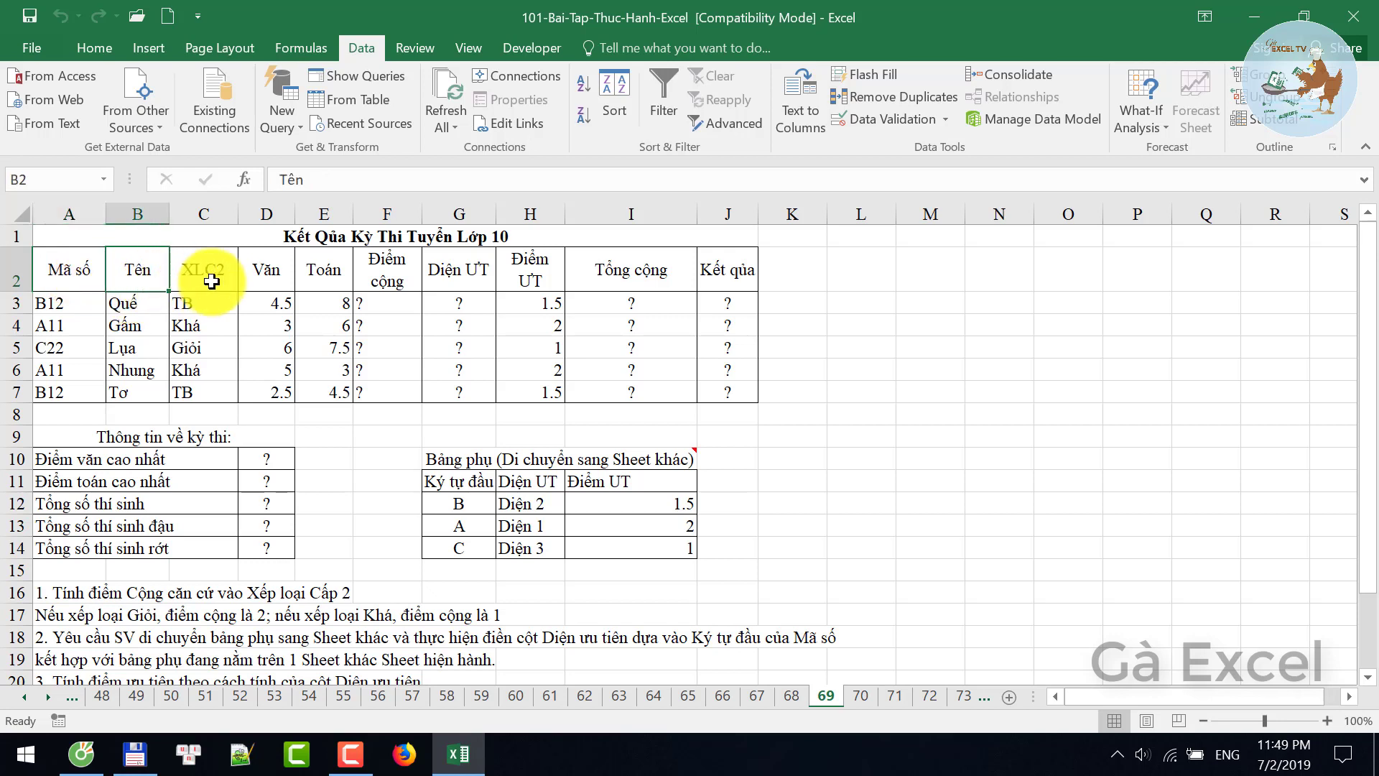
left_click(207, 277)
left_click(282, 278)
left_click(327, 276)
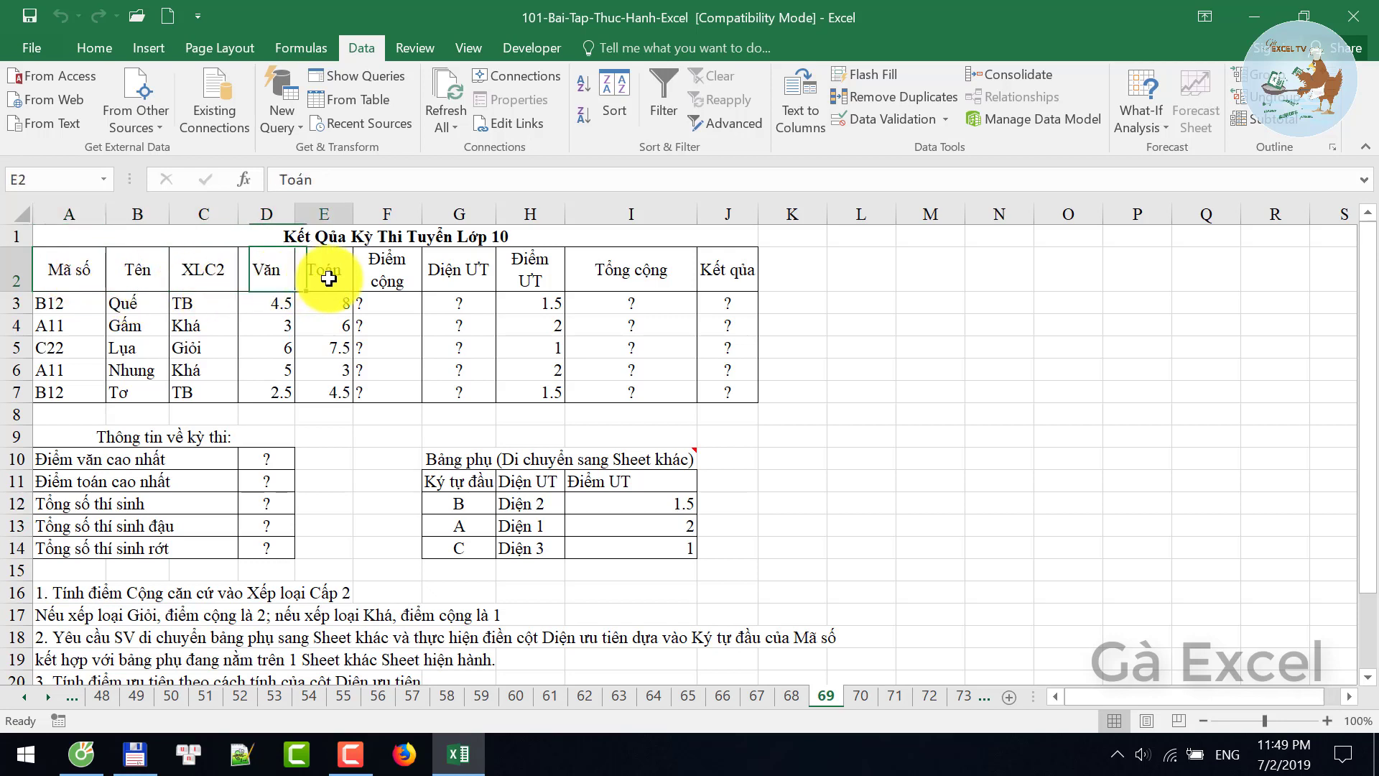
left_click(402, 280)
left_click(460, 277)
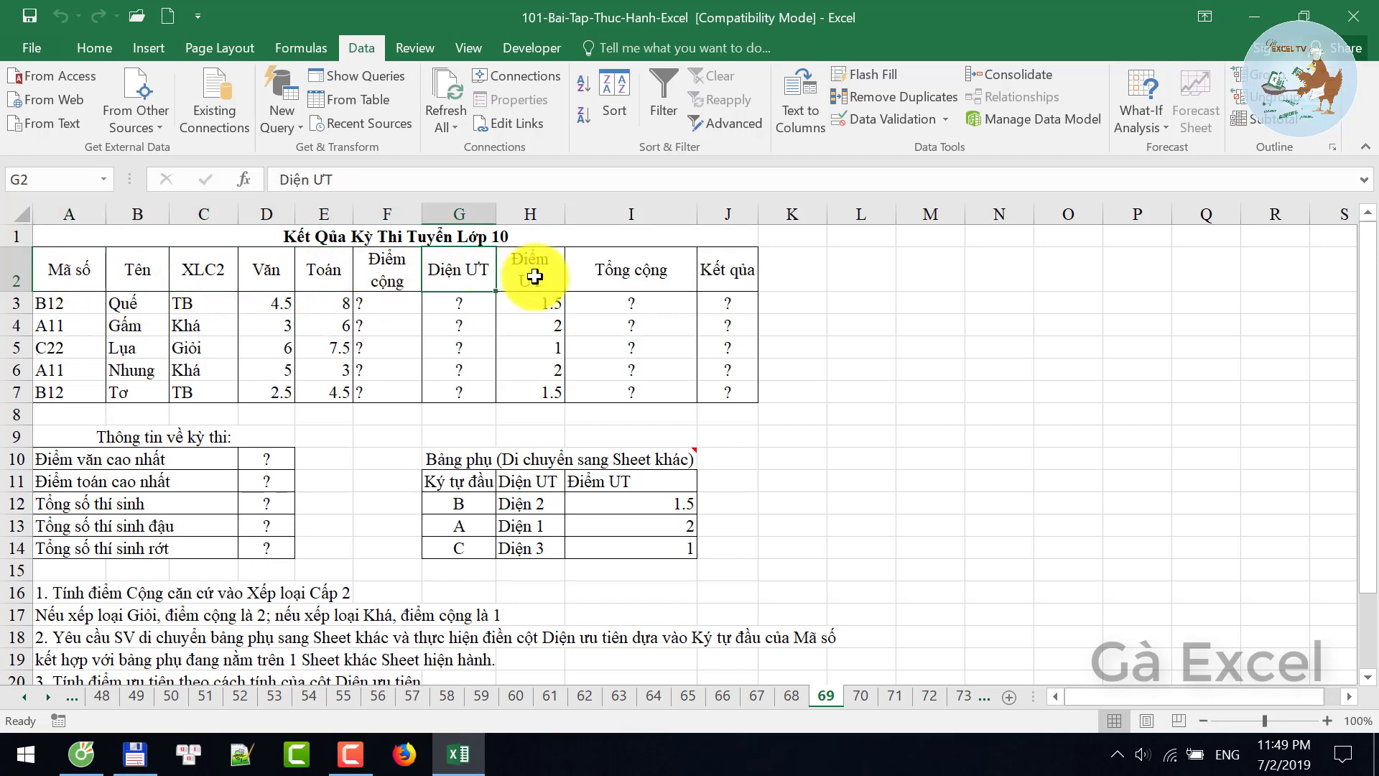
left_click(531, 277)
left_click(659, 281)
left_click(721, 272)
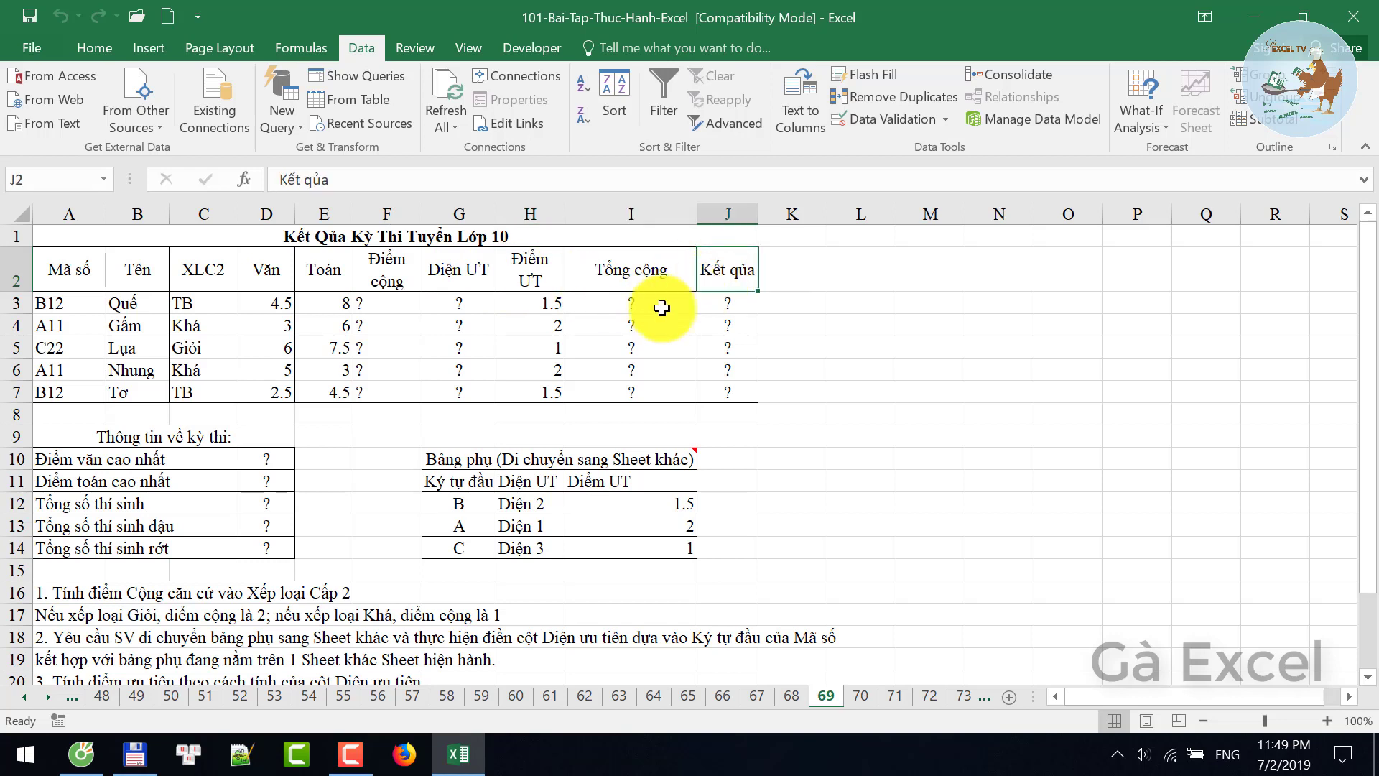
- Review the exam summary table and the helper table of first letters, Diện UT and Điểm UT
mouse_move(69, 439)
left_mouse_down()
mouse_move(216, 503)
mouse_move(230, 538)
left_mouse_up()
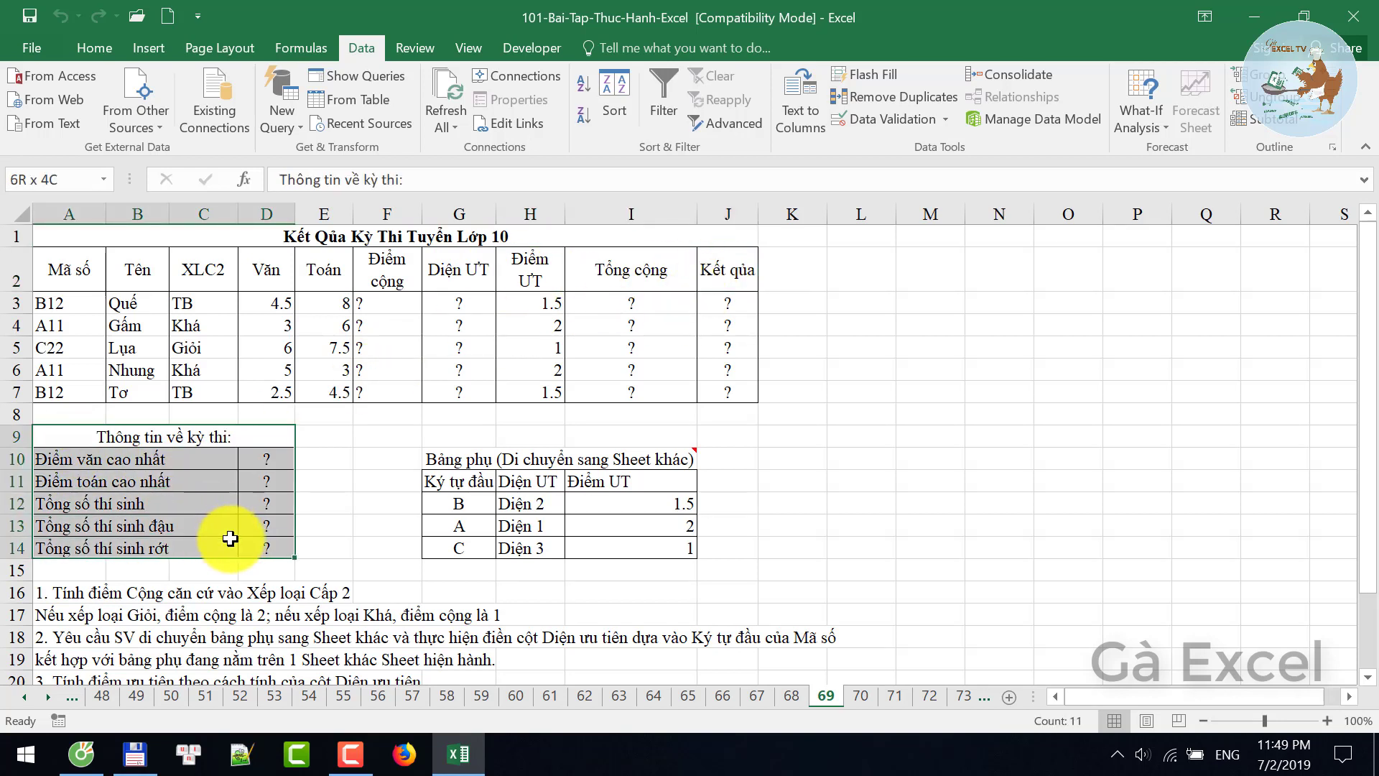
left_click_drag(108, 457, 134, 540)
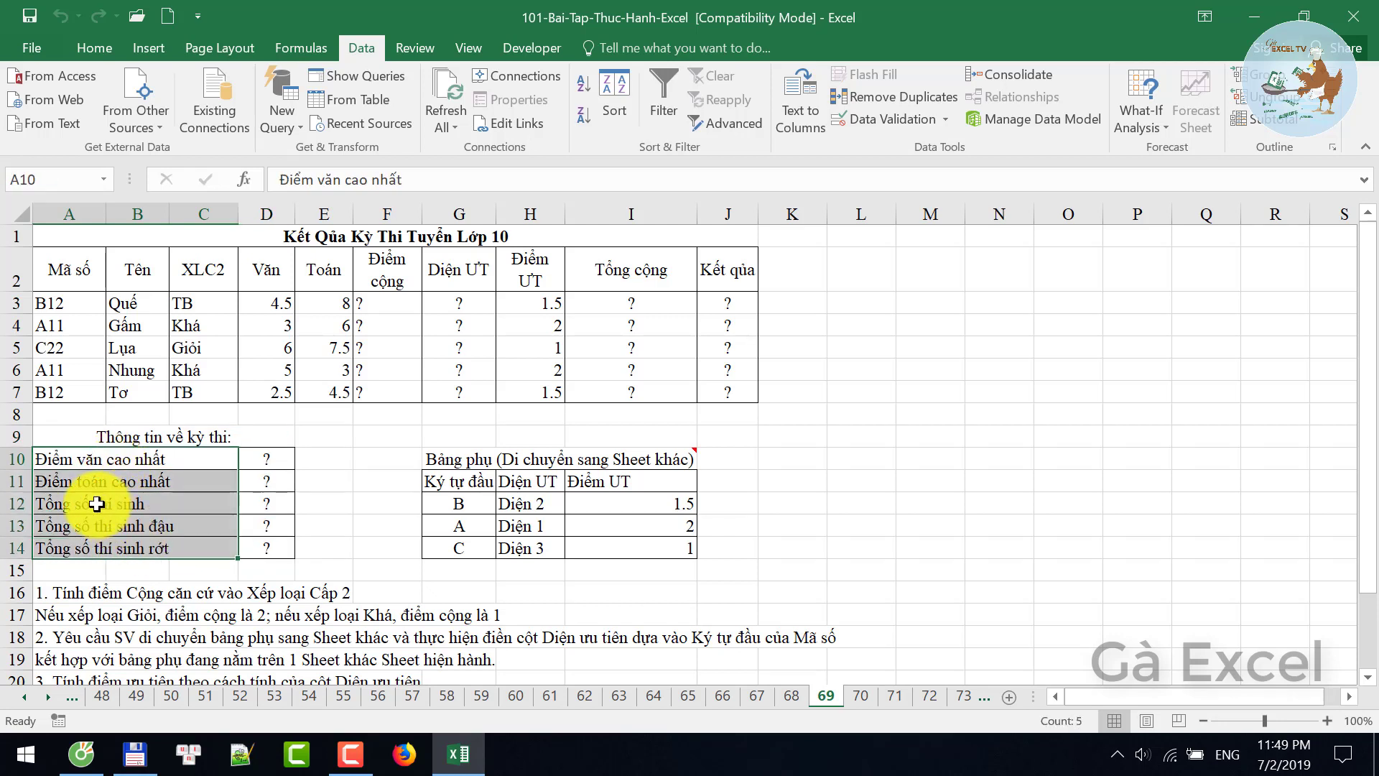
left_click_drag(79, 503, 104, 541)
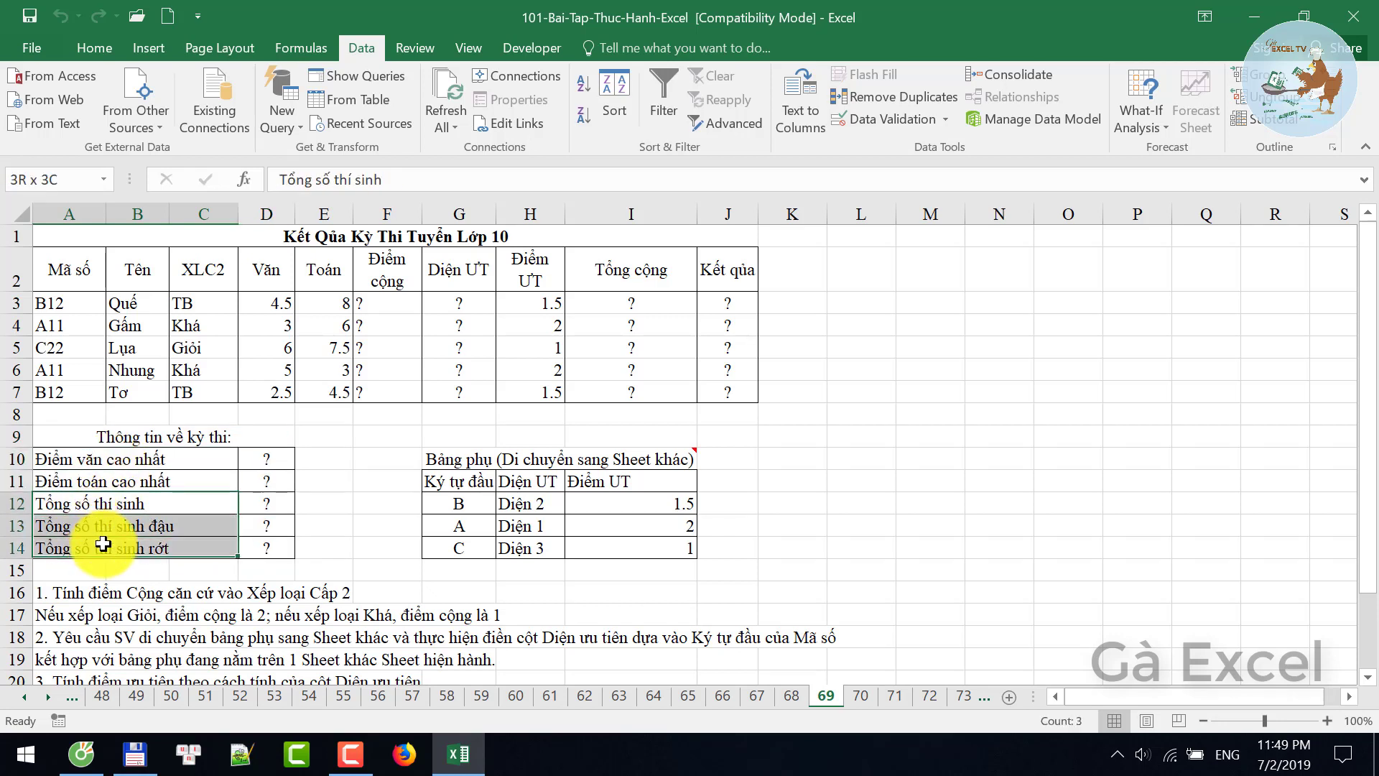
left_click(453, 458)
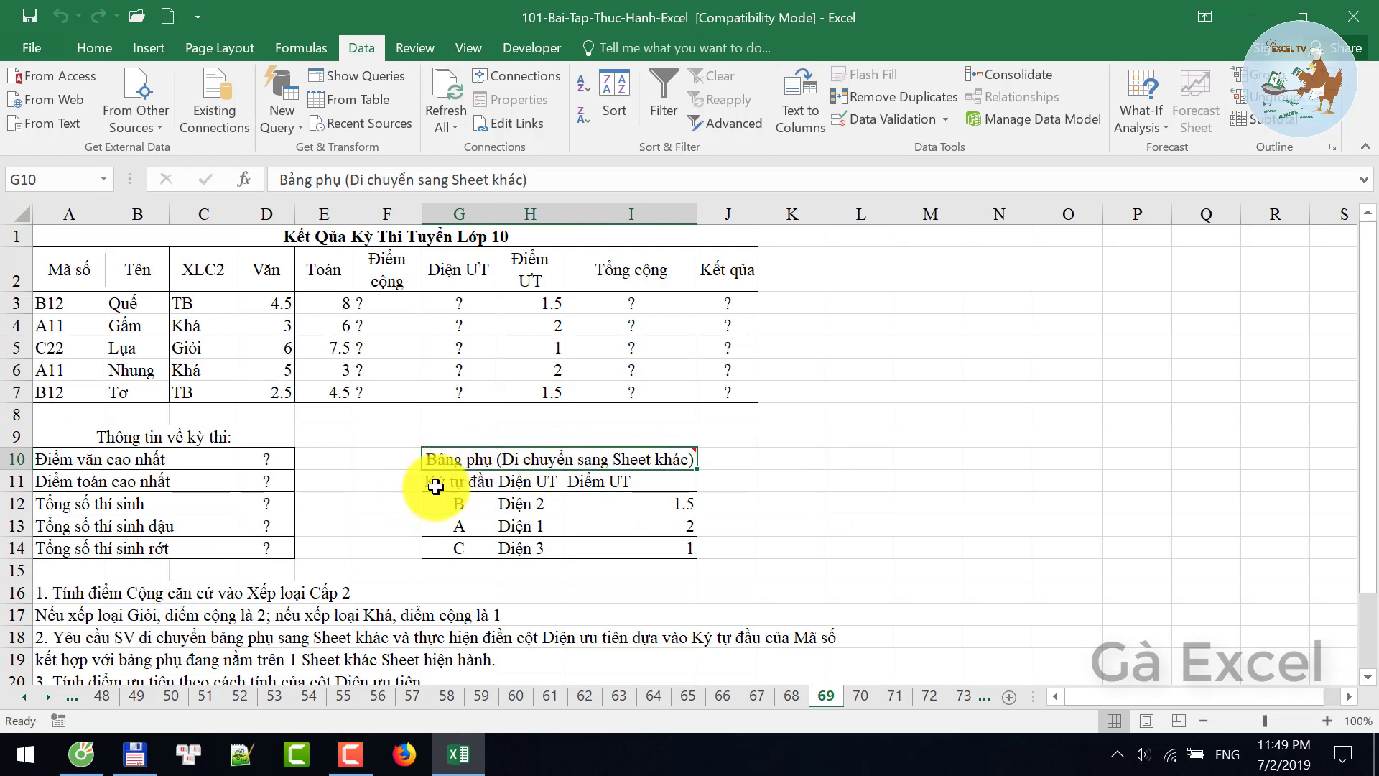
left_click_drag(446, 480, 496, 548)
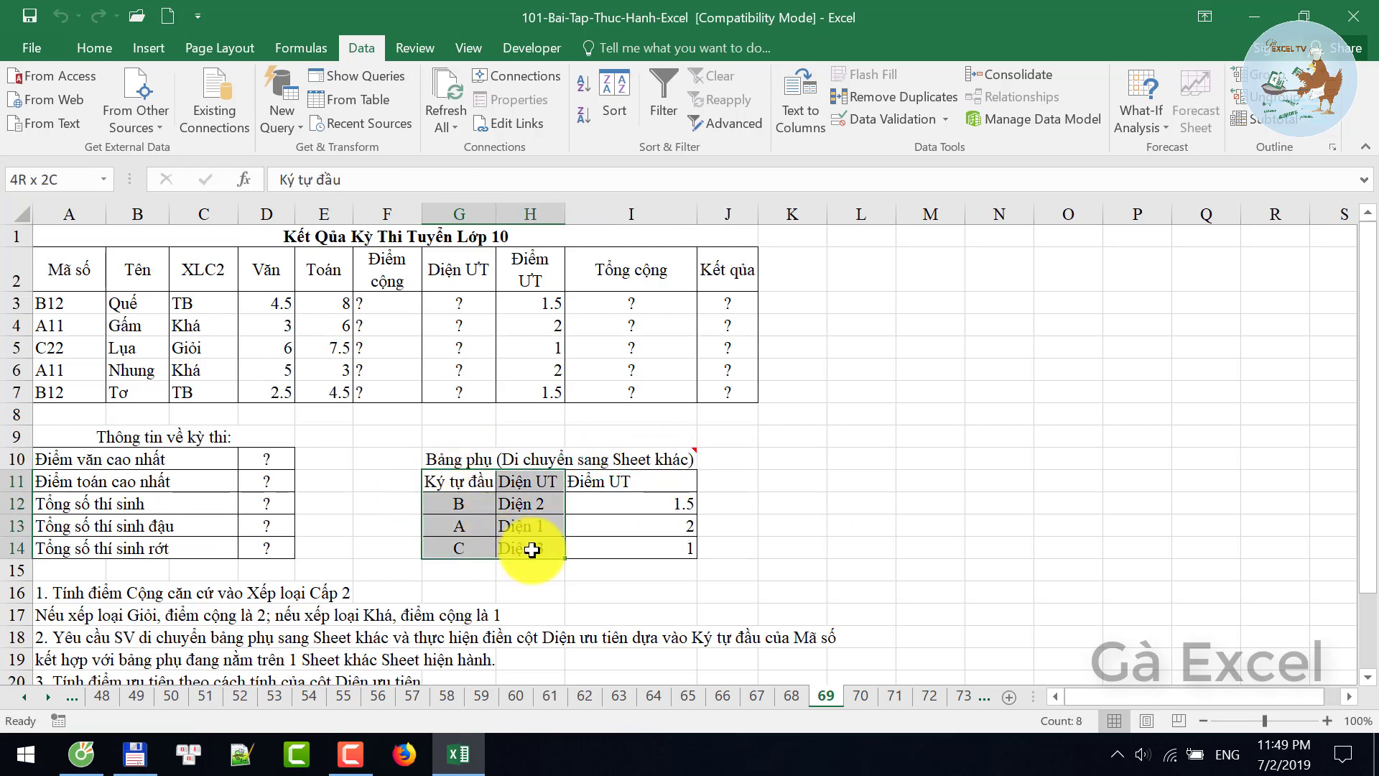
mouse_move(528, 481)
left_mouse_down()
mouse_move(602, 487)
mouse_move(631, 549)
left_mouse_up()
left_click(631, 550)
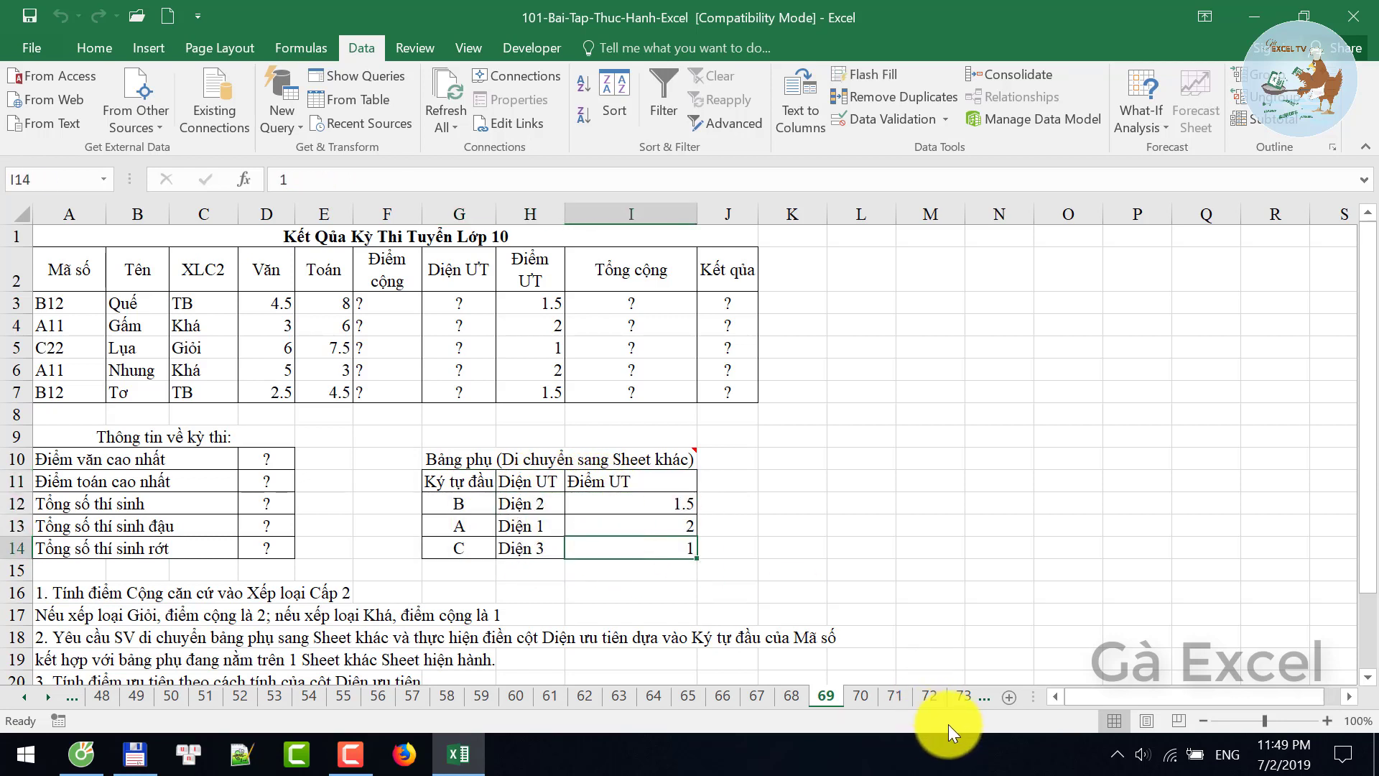
- Add a new Sheet2 and move the helper table G11:I14 to B3 there, then return to sheet 69
left_click(1016, 699)
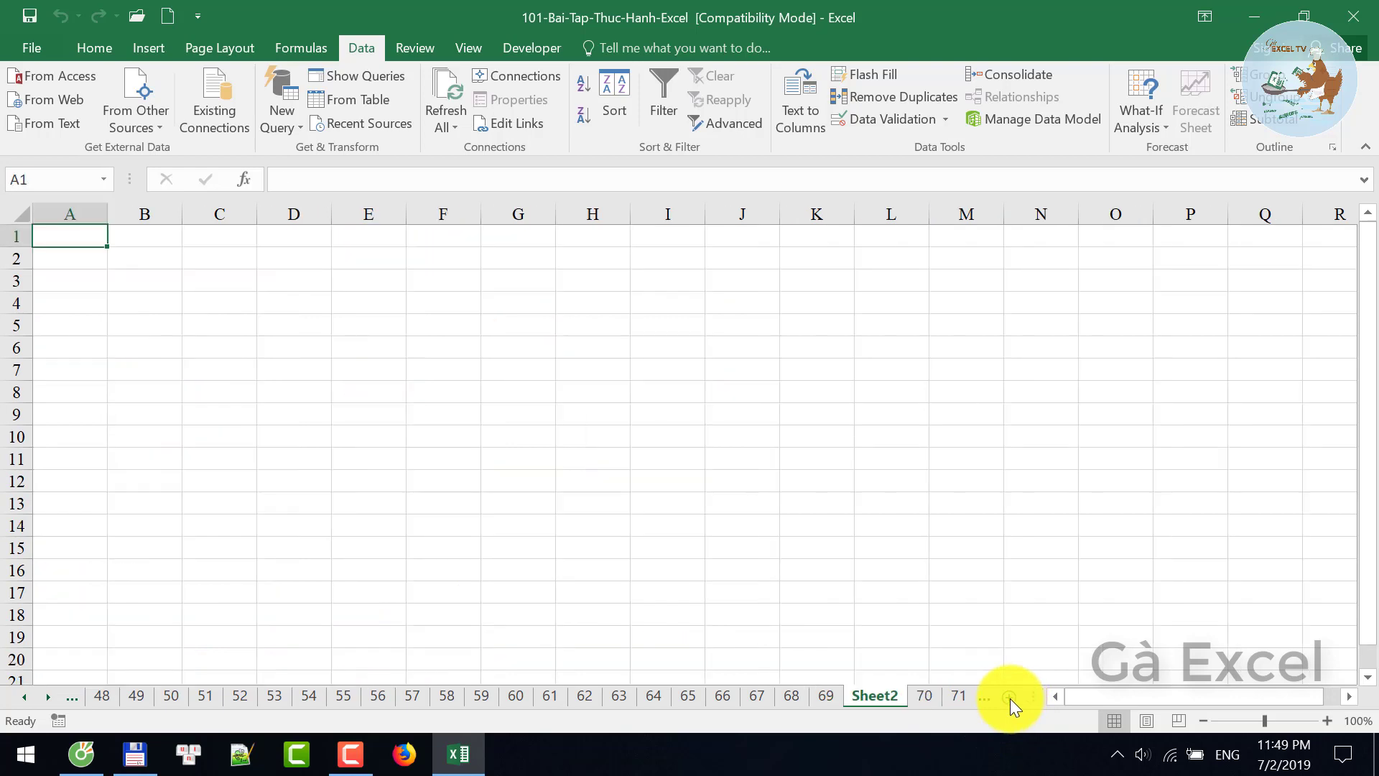
left_click(831, 699)
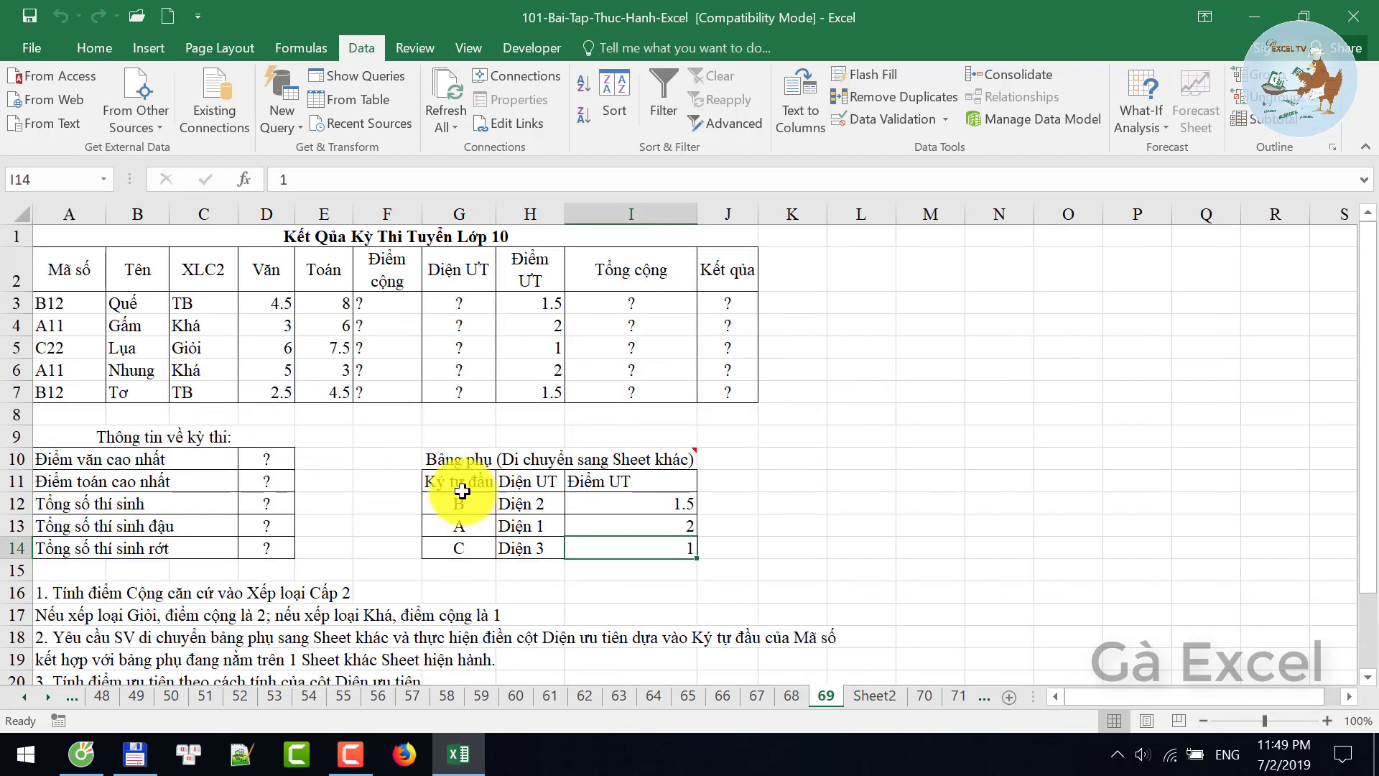
left_click_drag(462, 491, 654, 539)
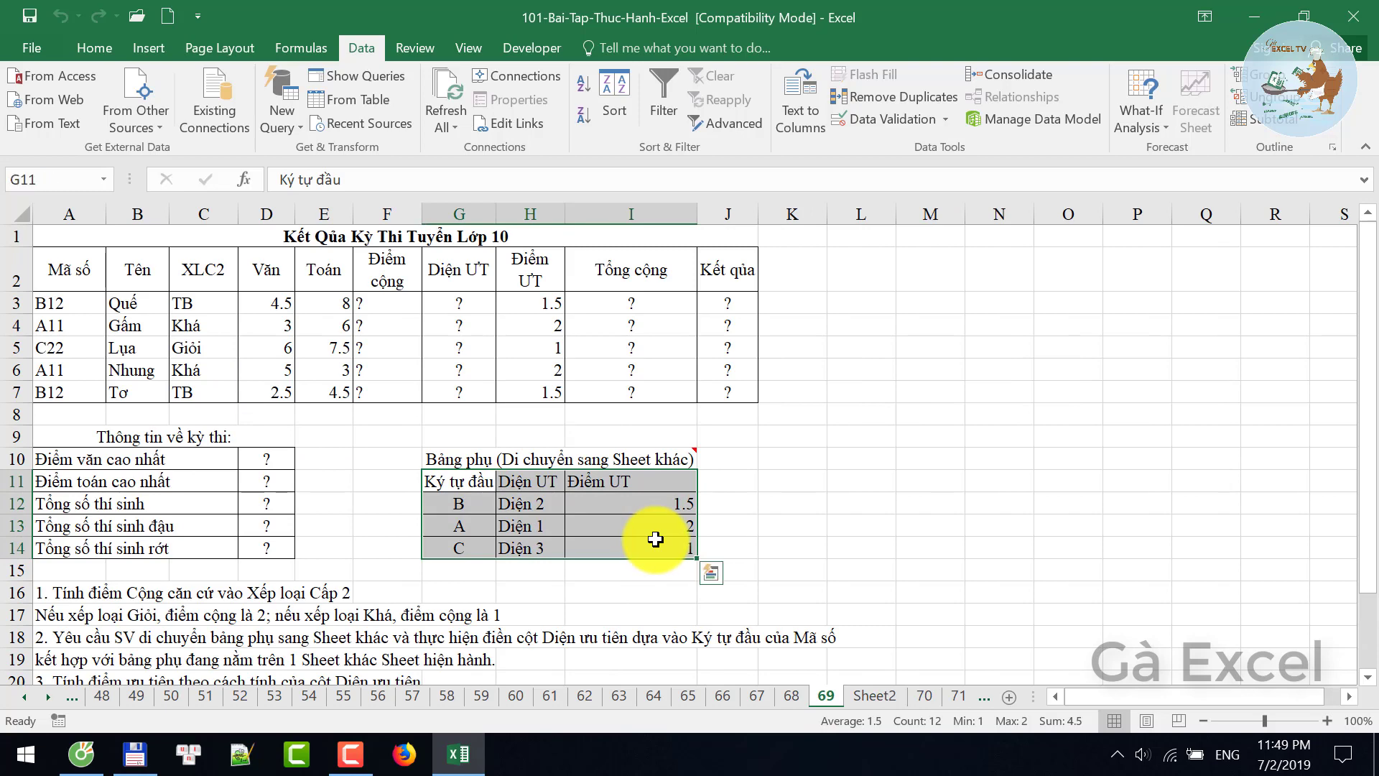
right_click(606, 530)
left_click(646, 89)
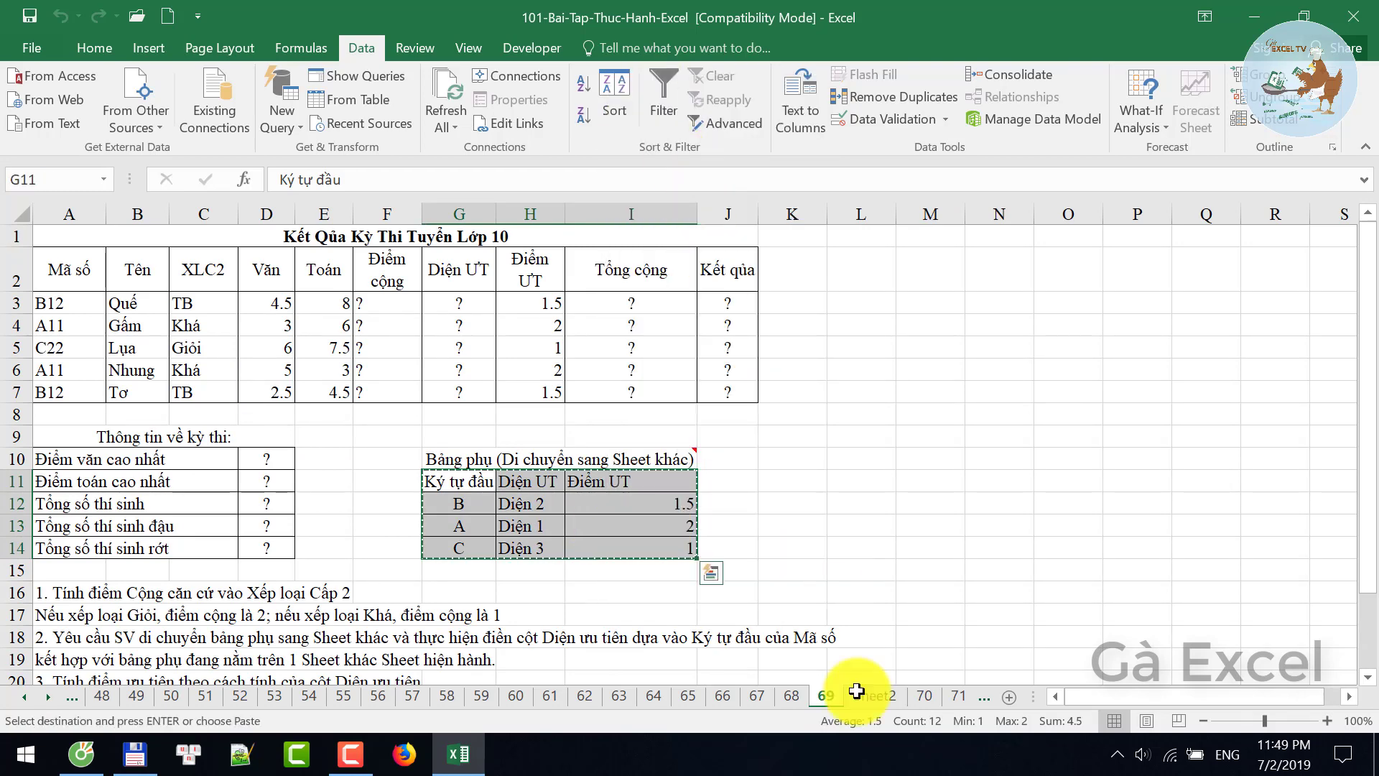
left_click(874, 695)
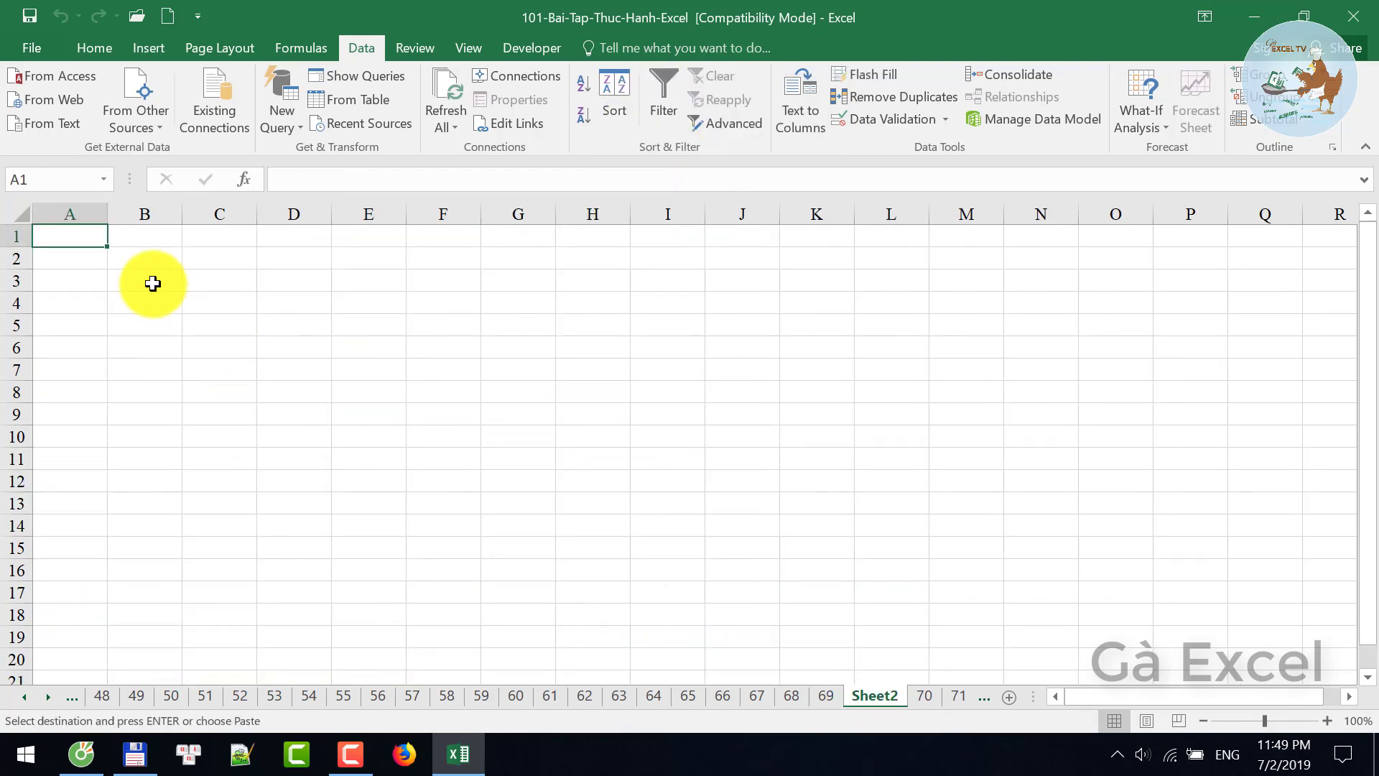
left_click(118, 276)
key("ctrl+v")
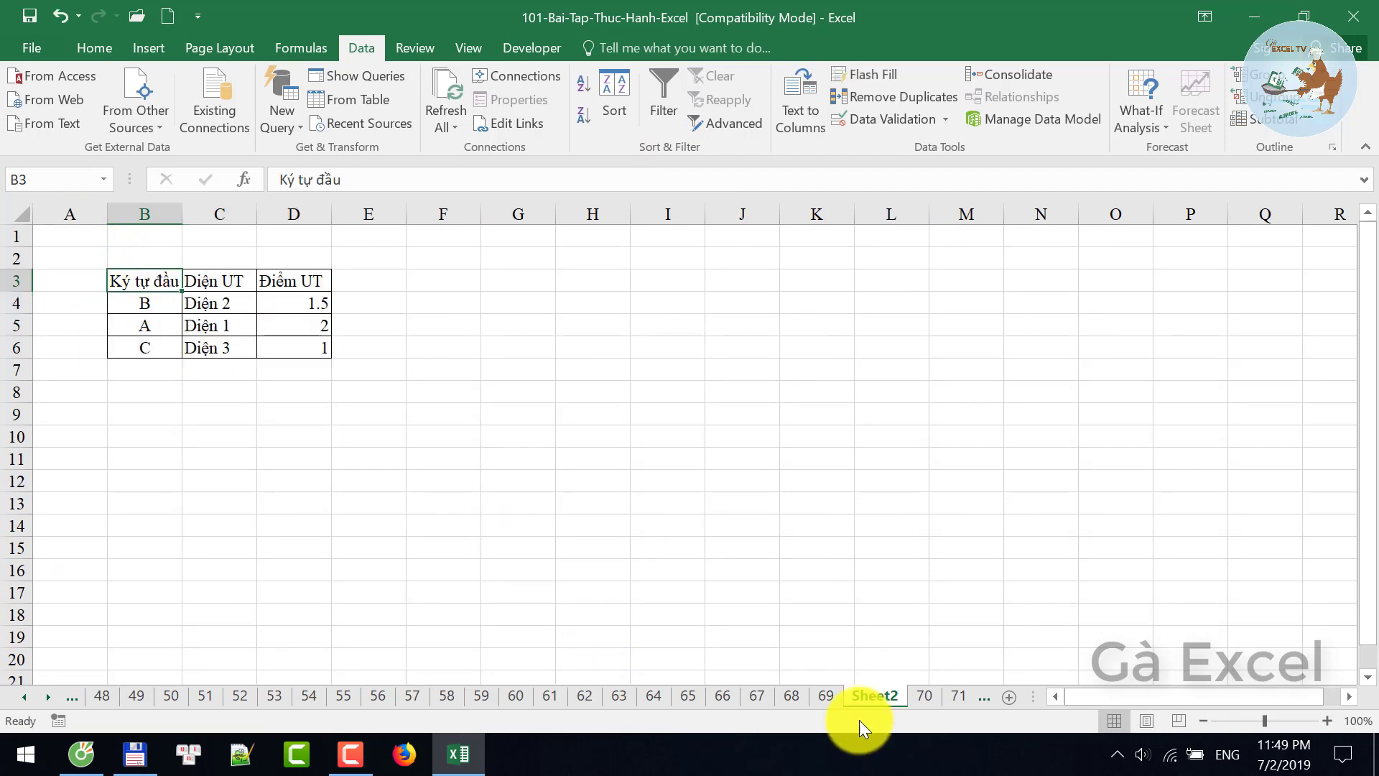
left_click(826, 696)
left_click(526, 503)
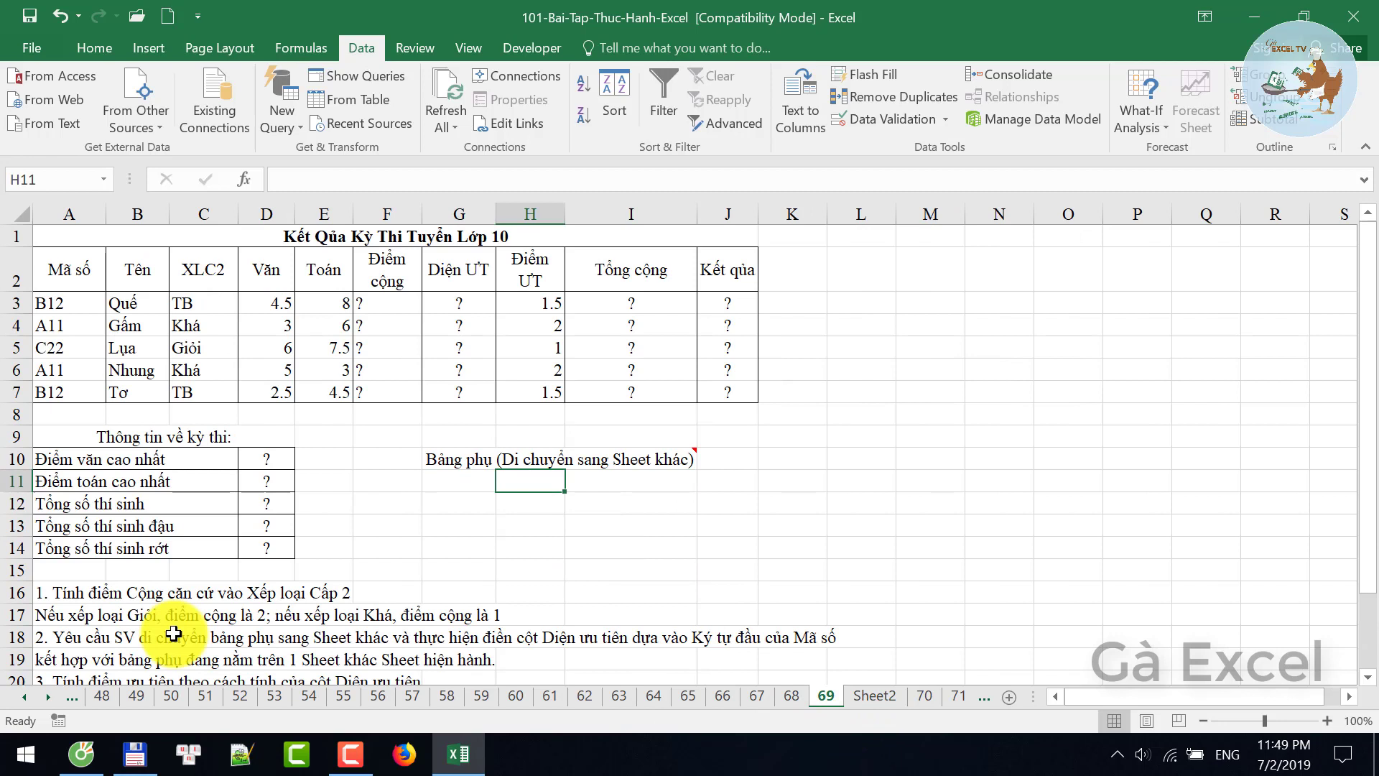
- Read the bonus-points rule and type =IF(C3="Giỏi",2,IF(C3="Khá",1,0)) into F3
left_click(43, 593)
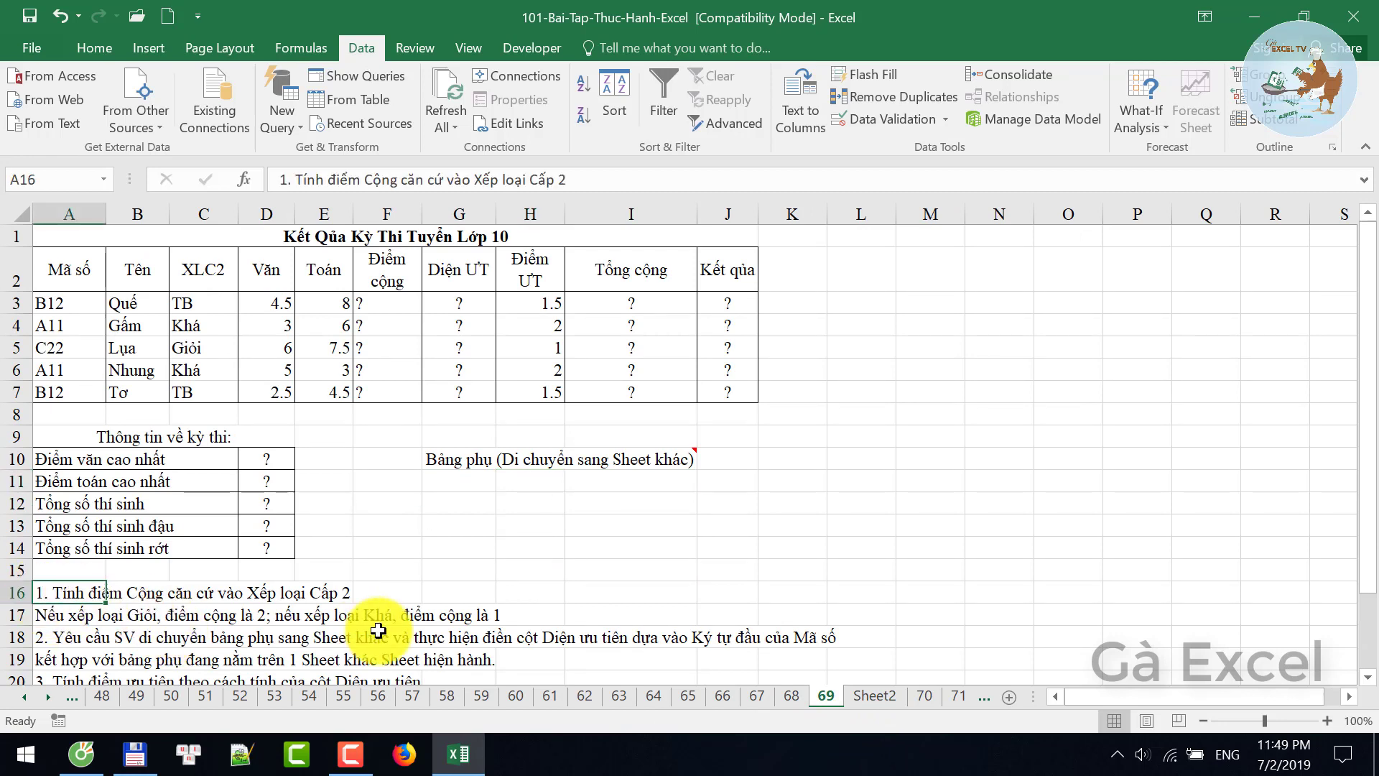
left_click(65, 615)
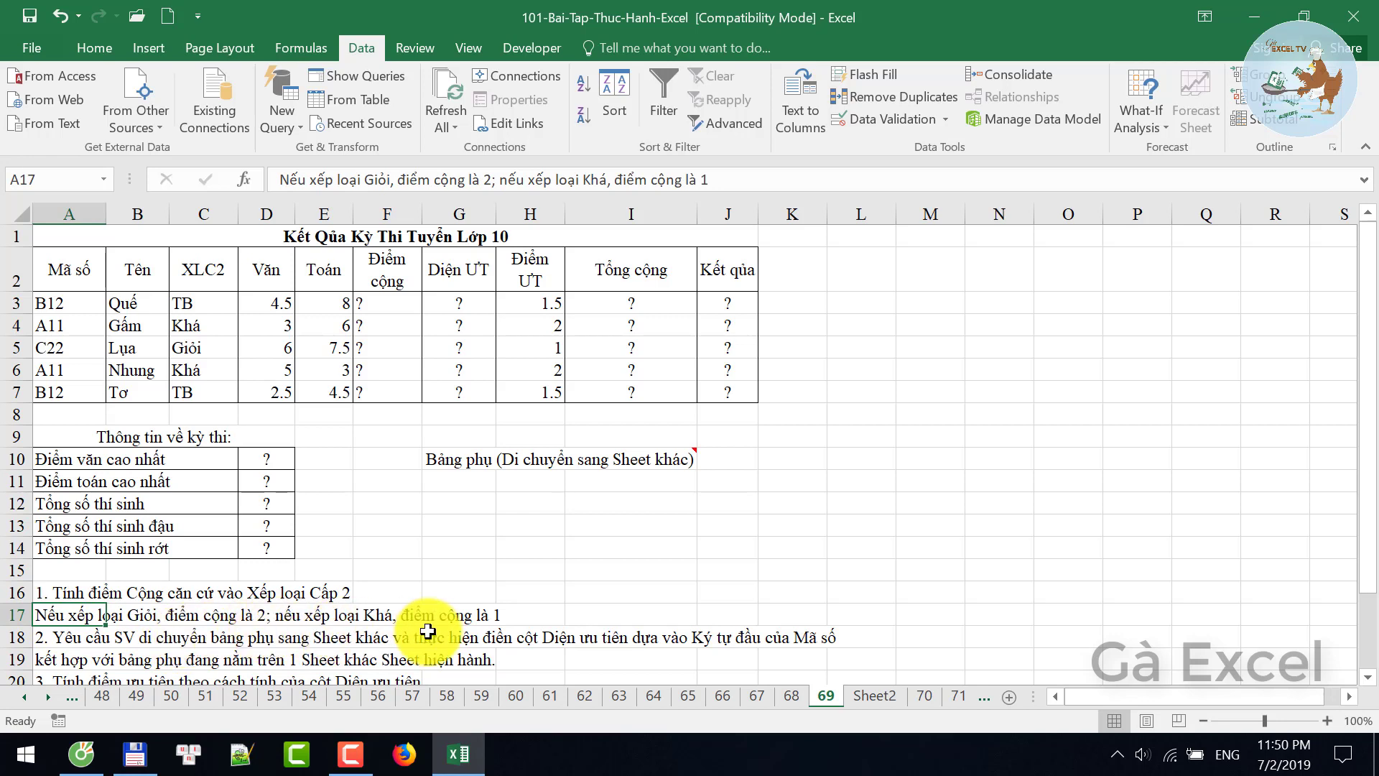
left_click(381, 302)
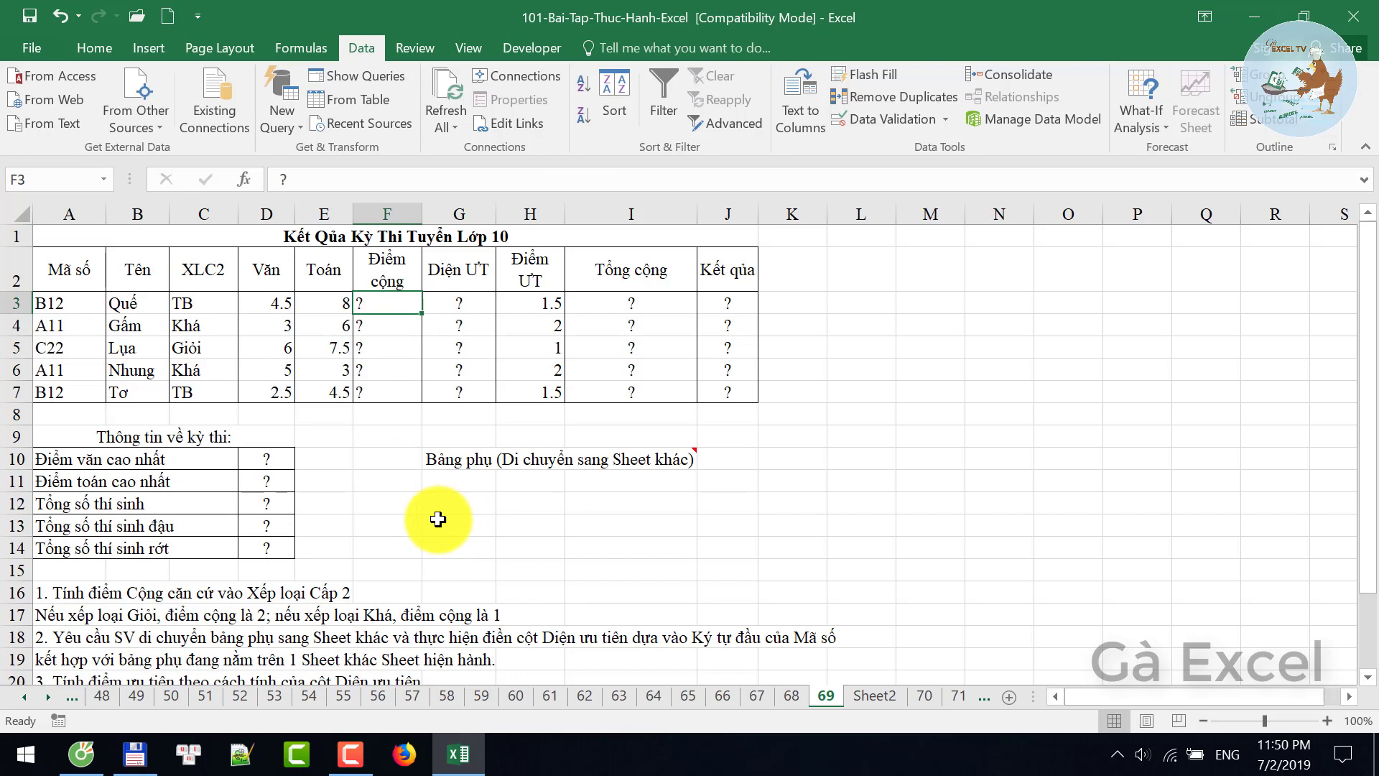
type("=")
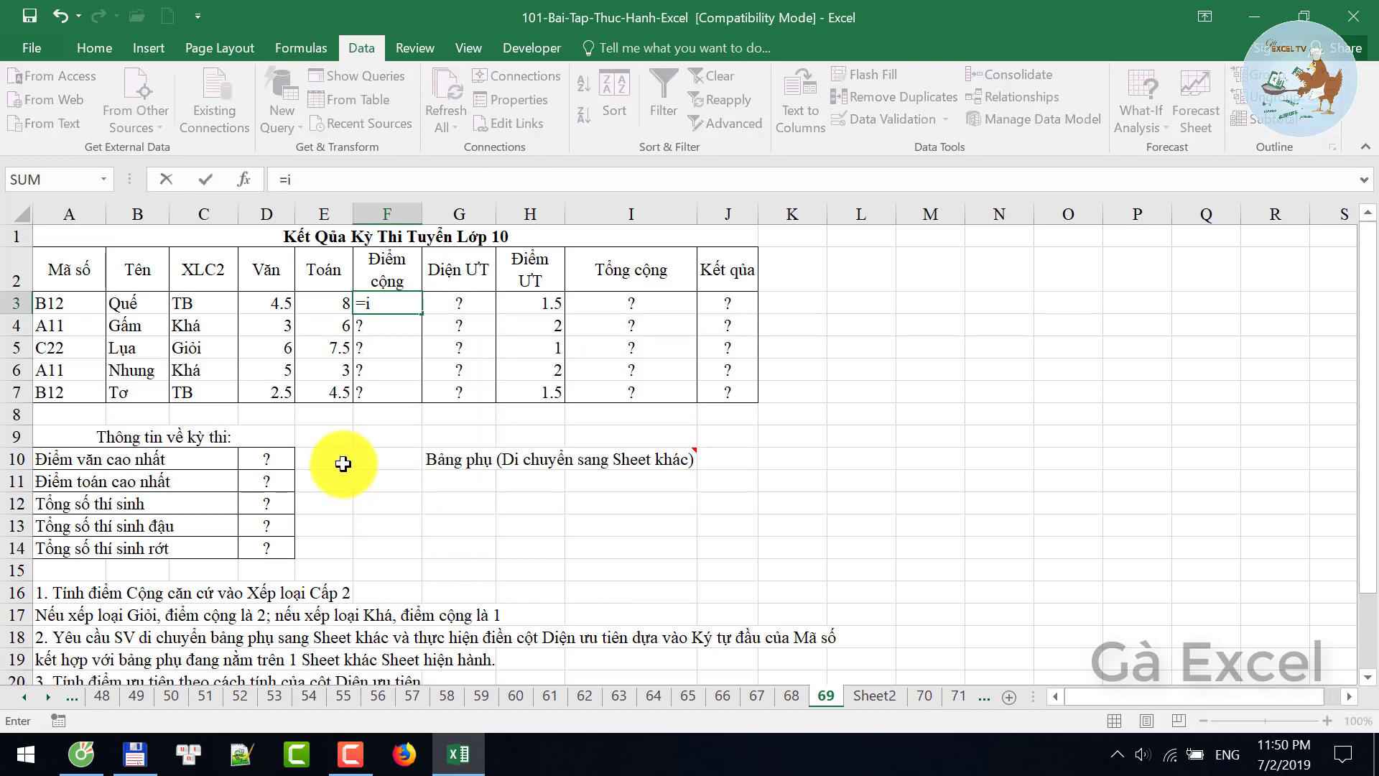
type("IF(")
left_click(195, 304)
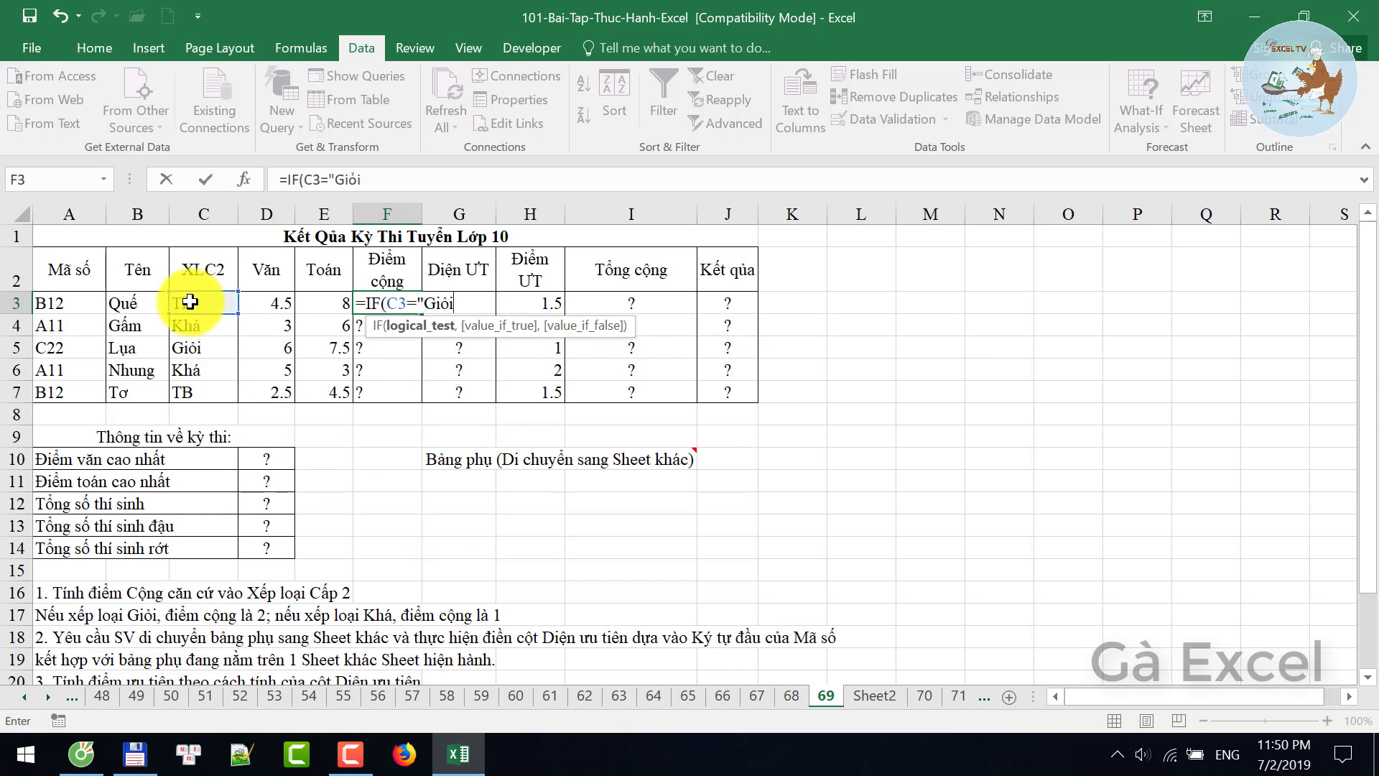
type(",")
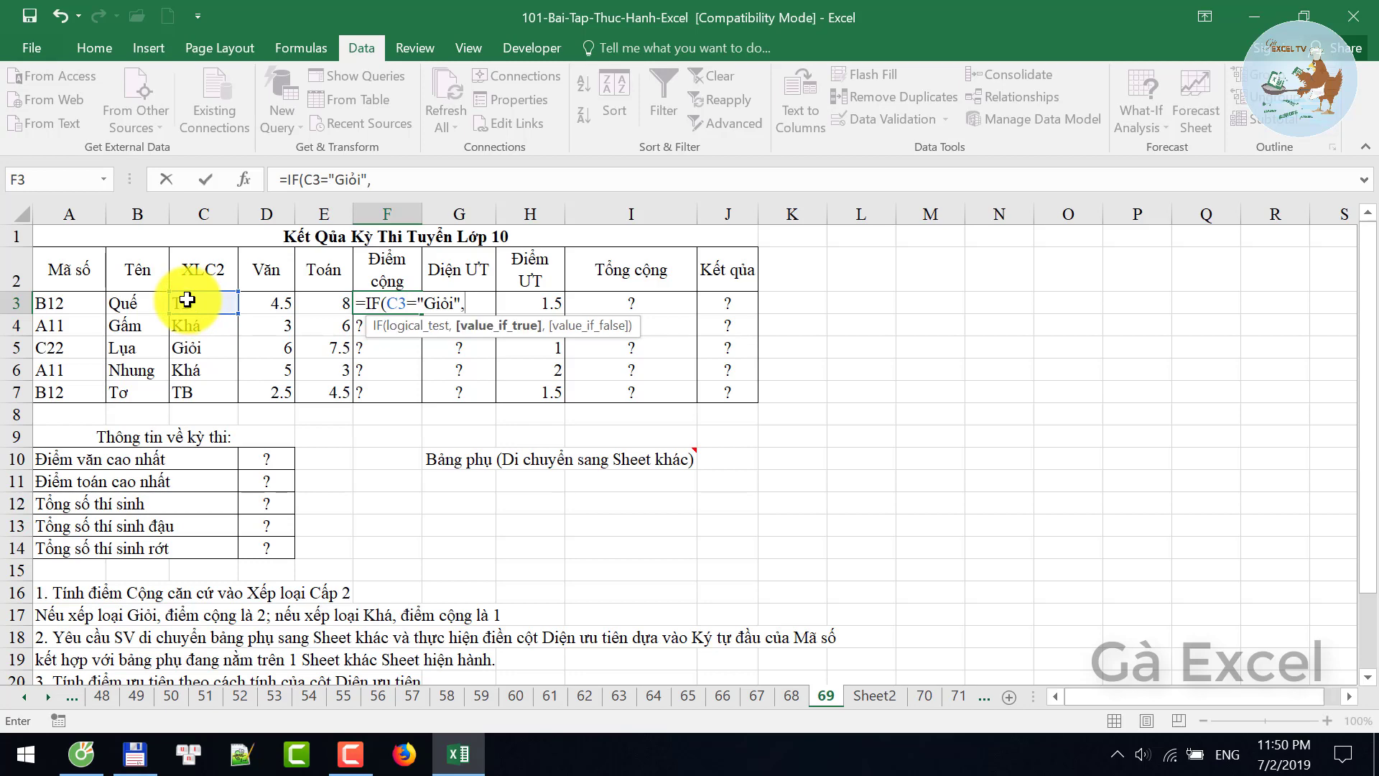
type("2,")
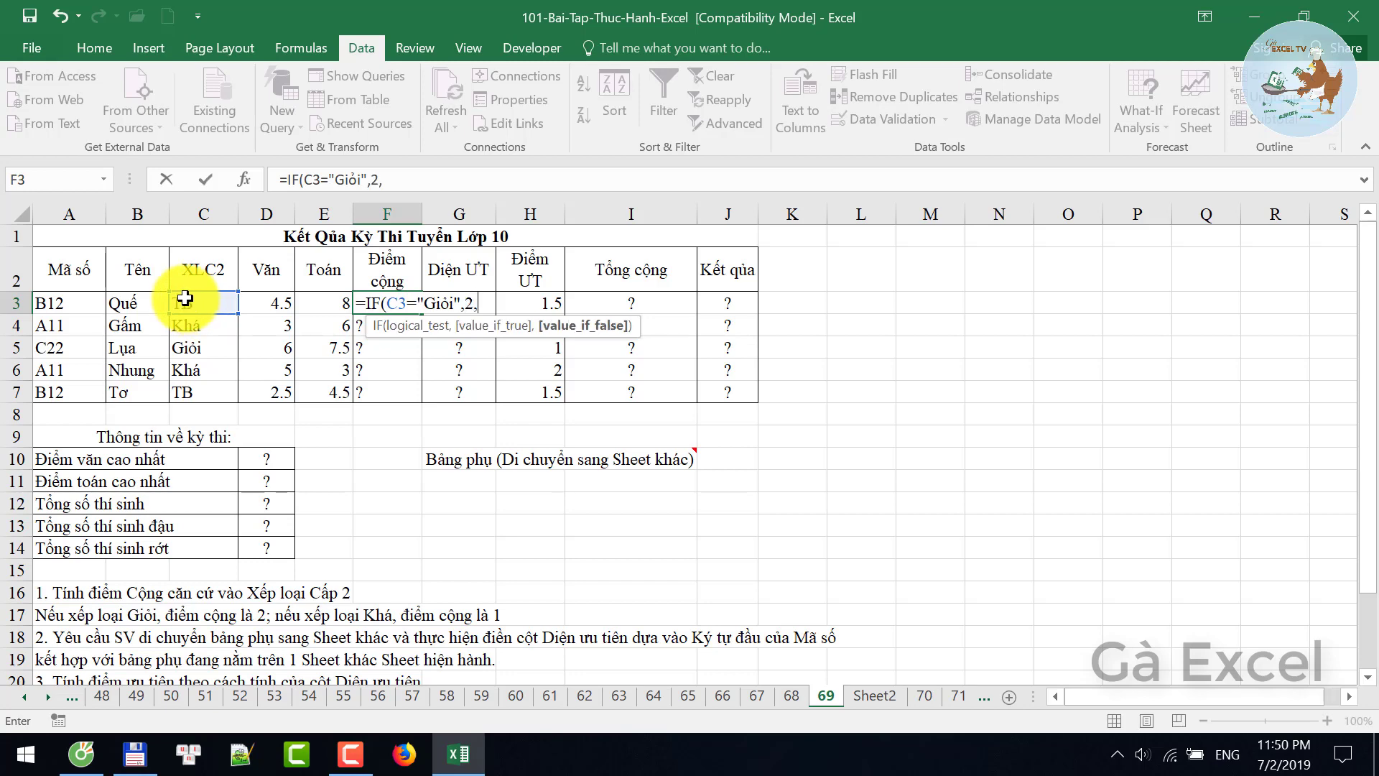
type("IF")
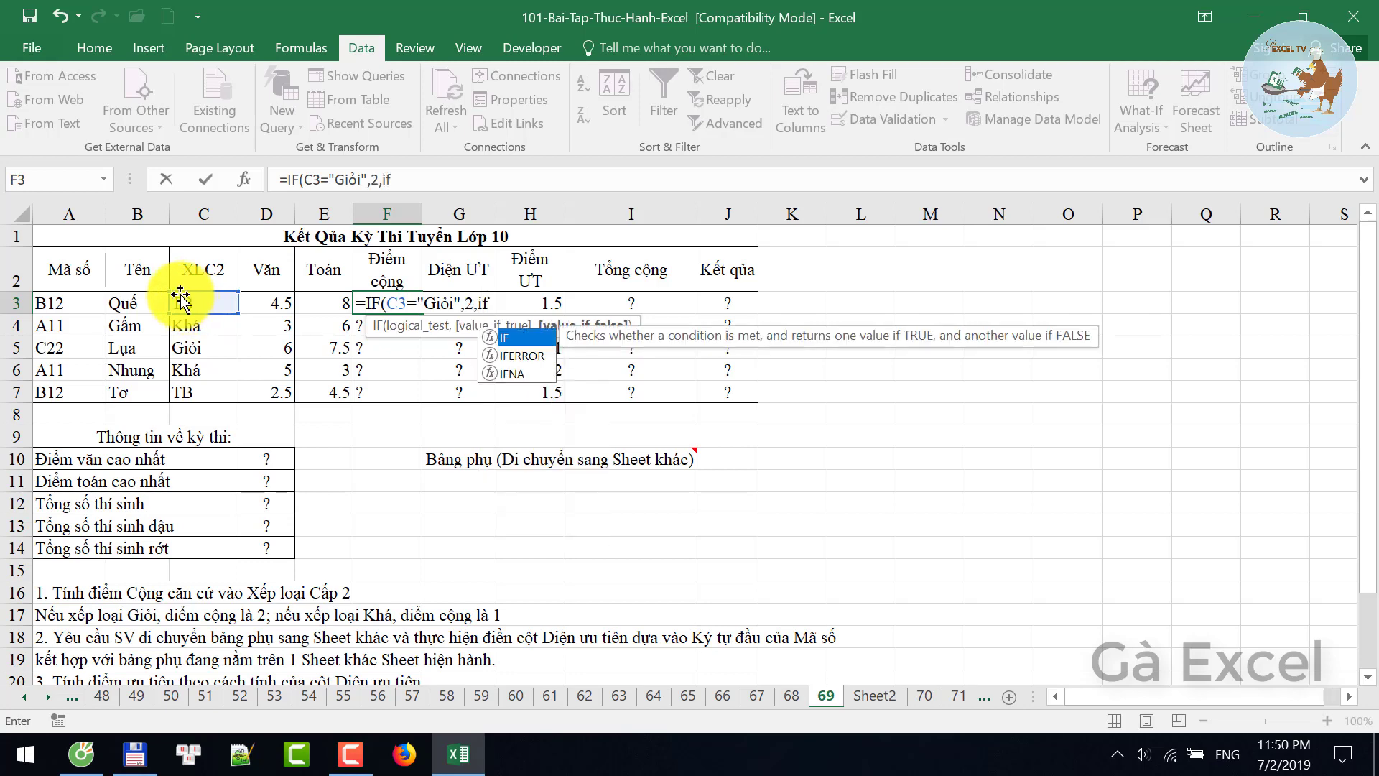
type("(")
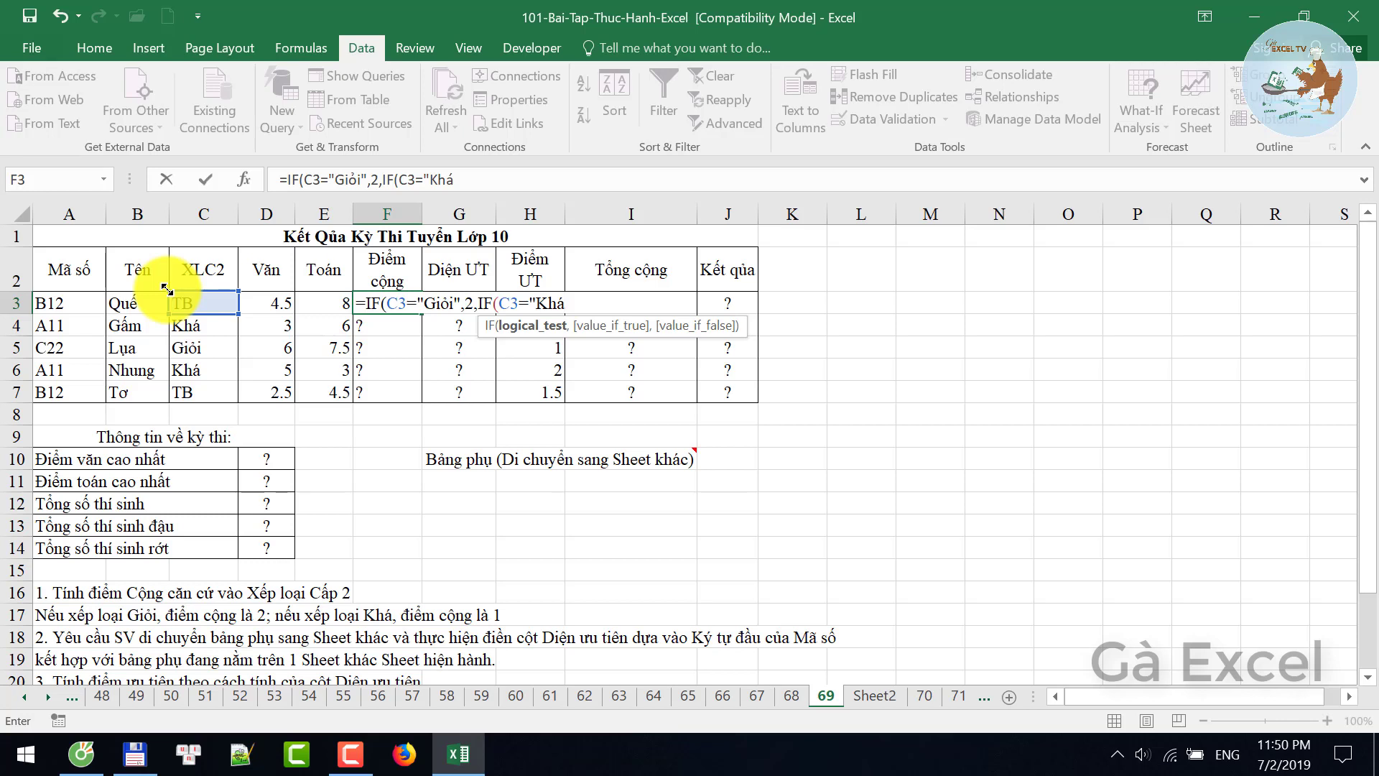
type(",1")
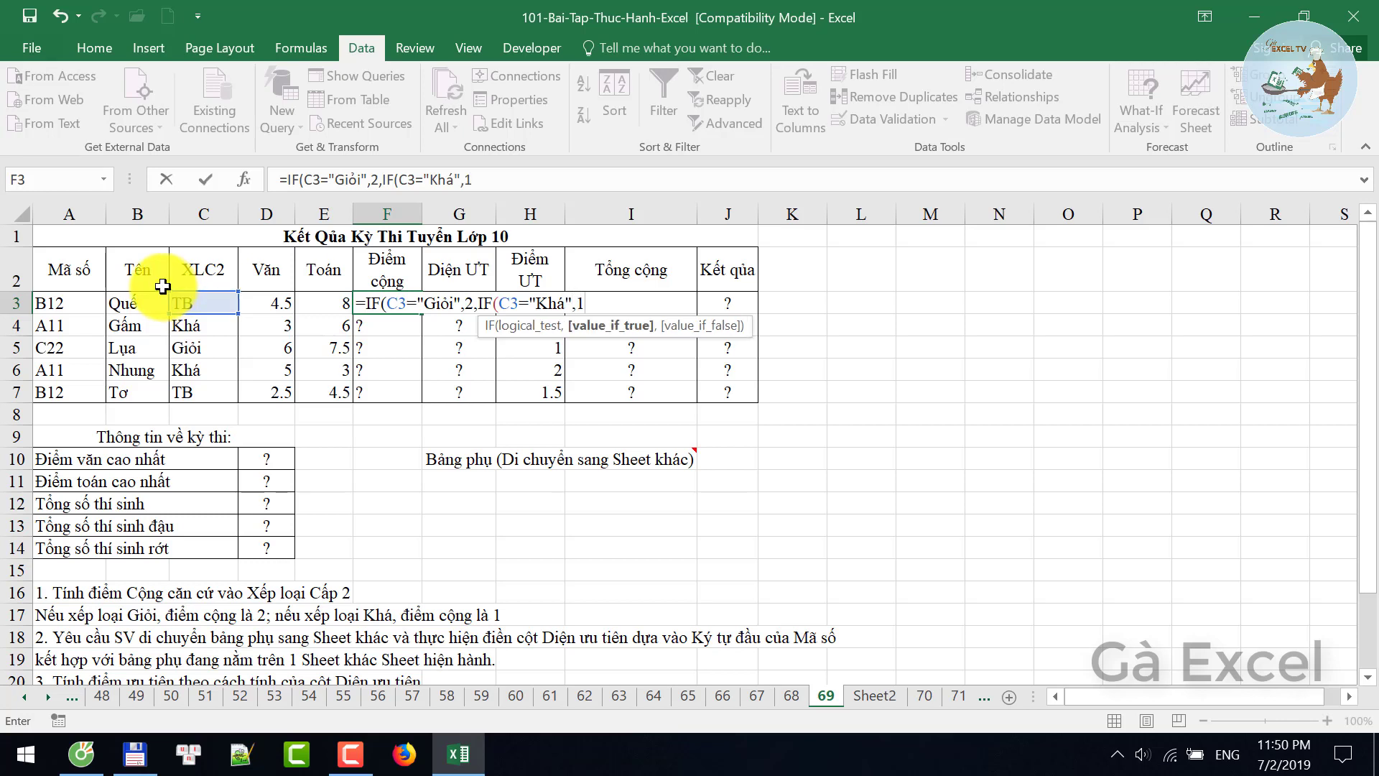
type(",0")
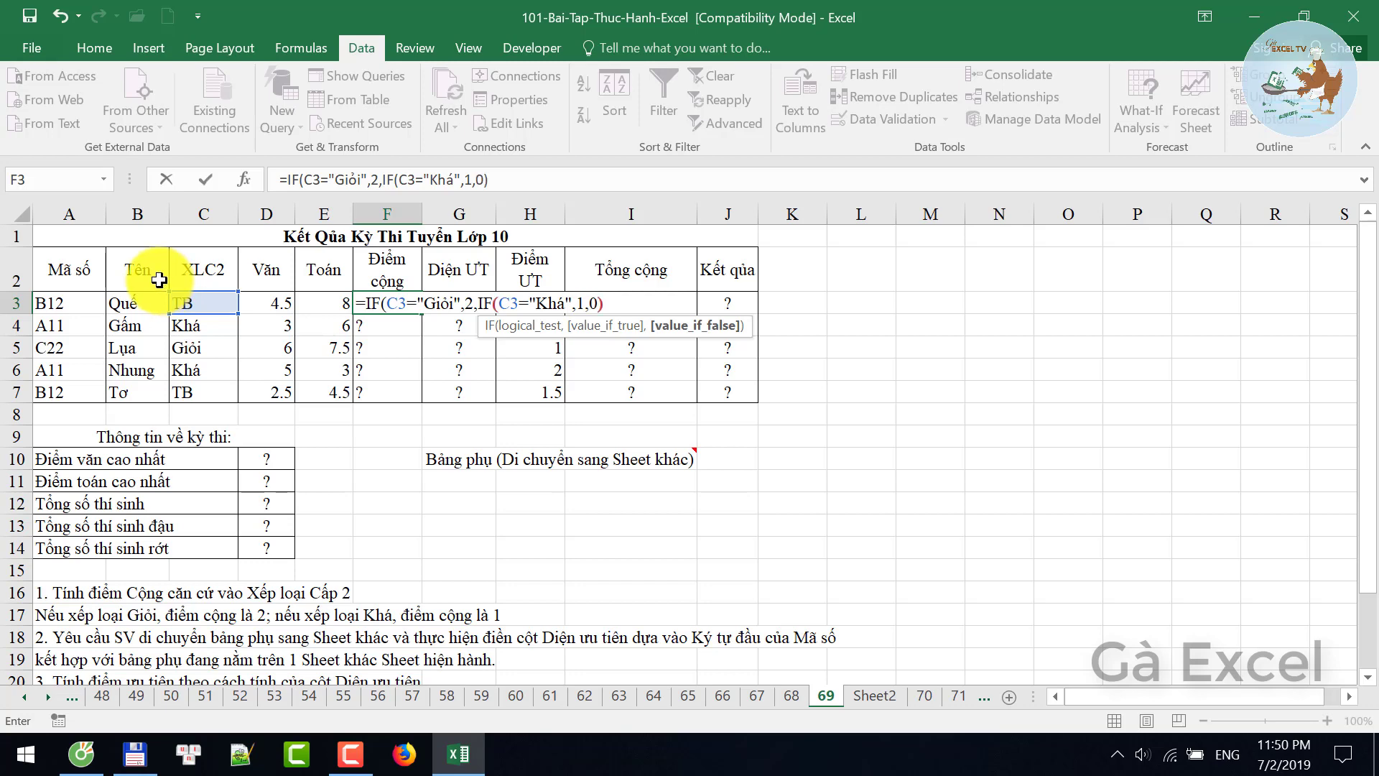
type(")")
- Confirm the F3 bonus formula, fill it down to F7, and check the results 0, 1, 2, 1, 0
key("Return")
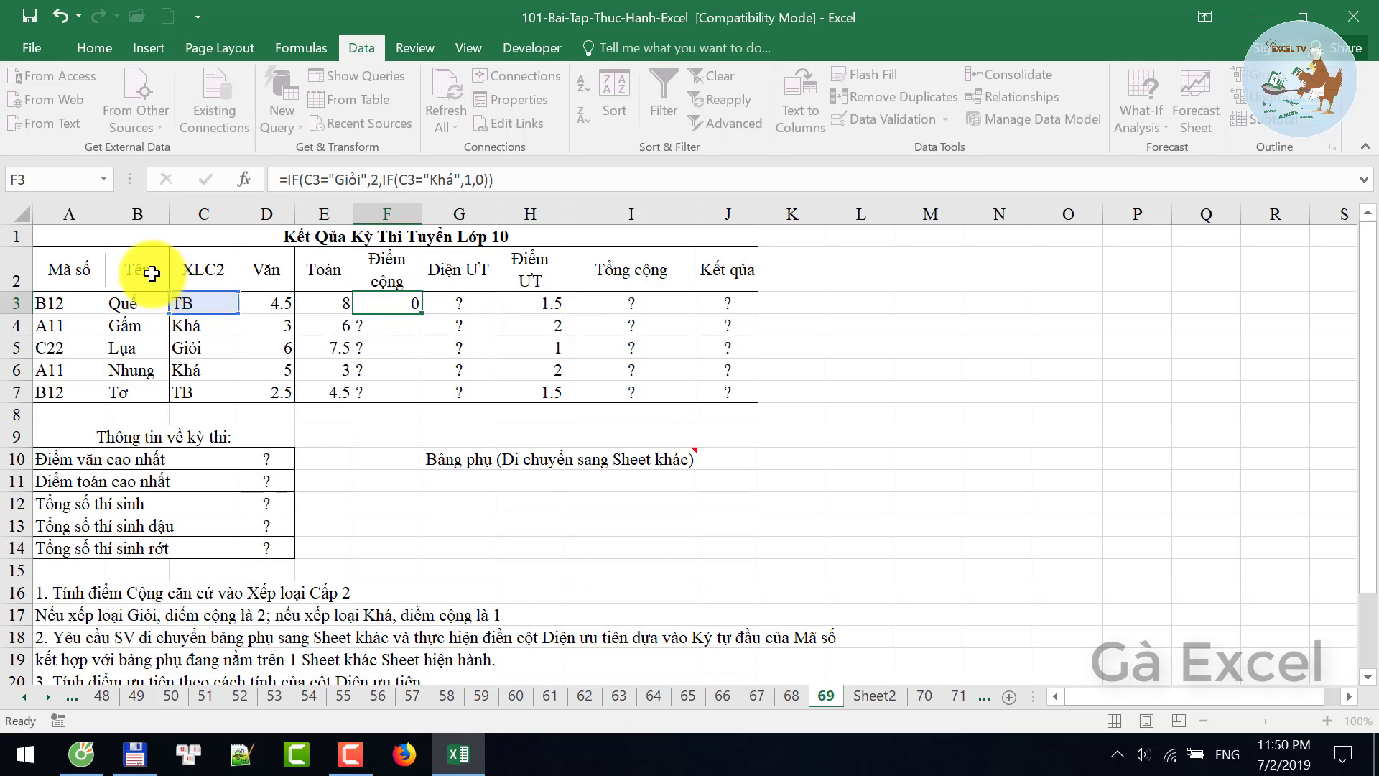
left_click(203, 303)
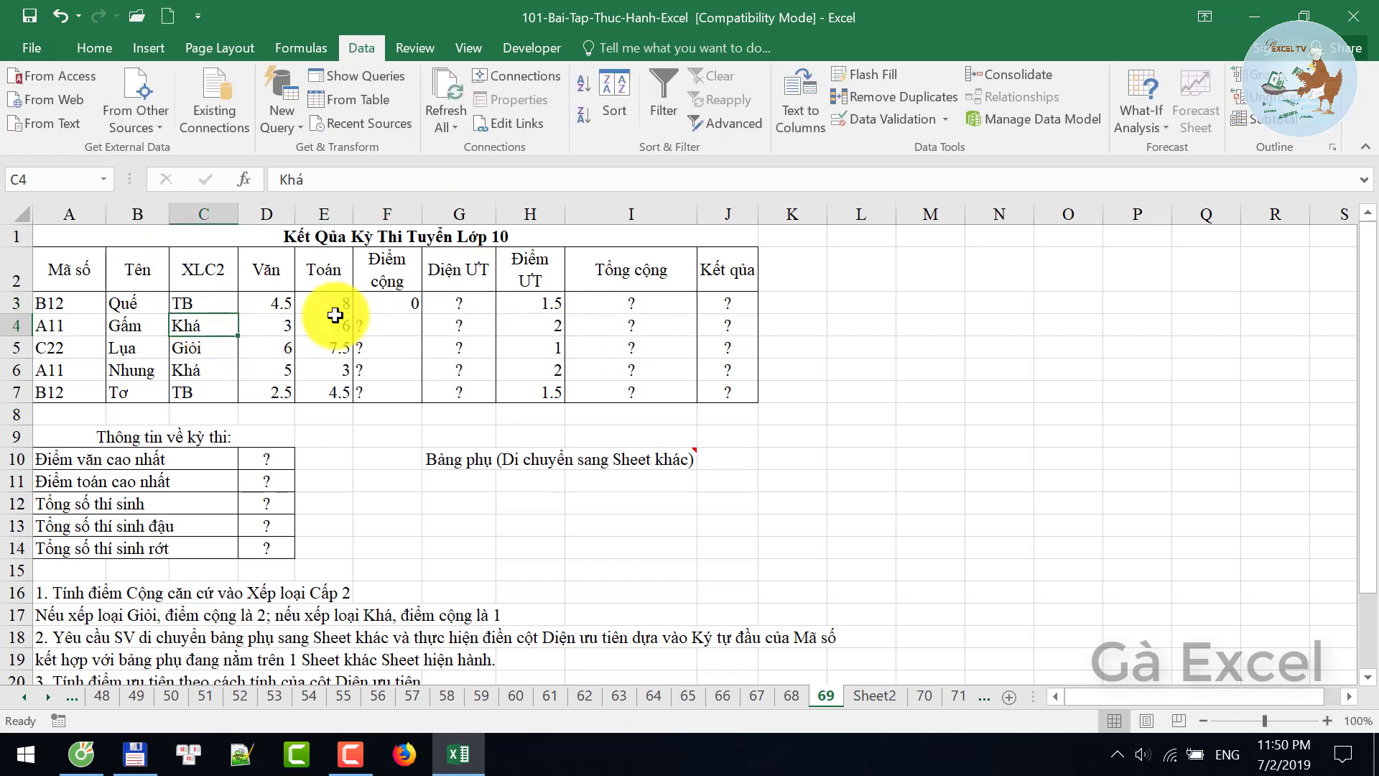
left_click(388, 305)
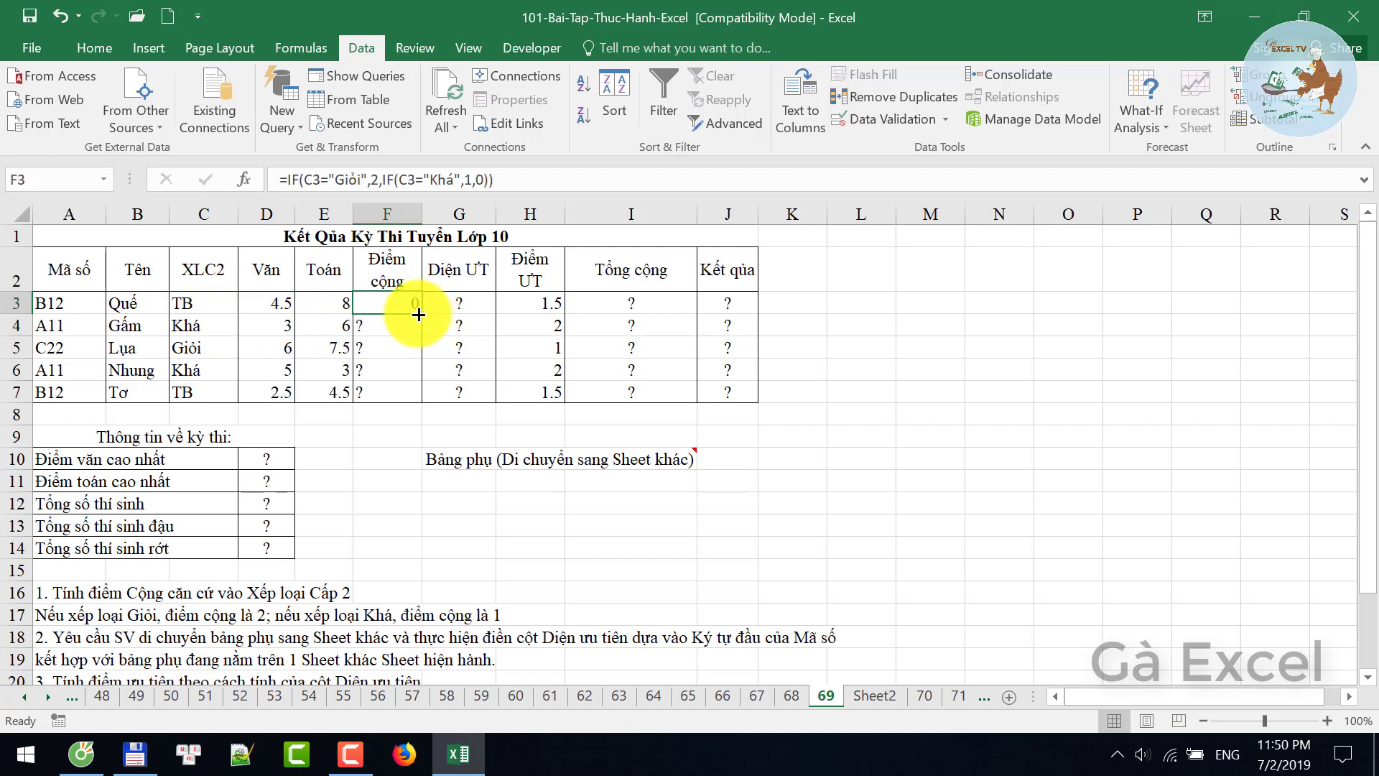
left_click_drag(421, 313, 408, 401)
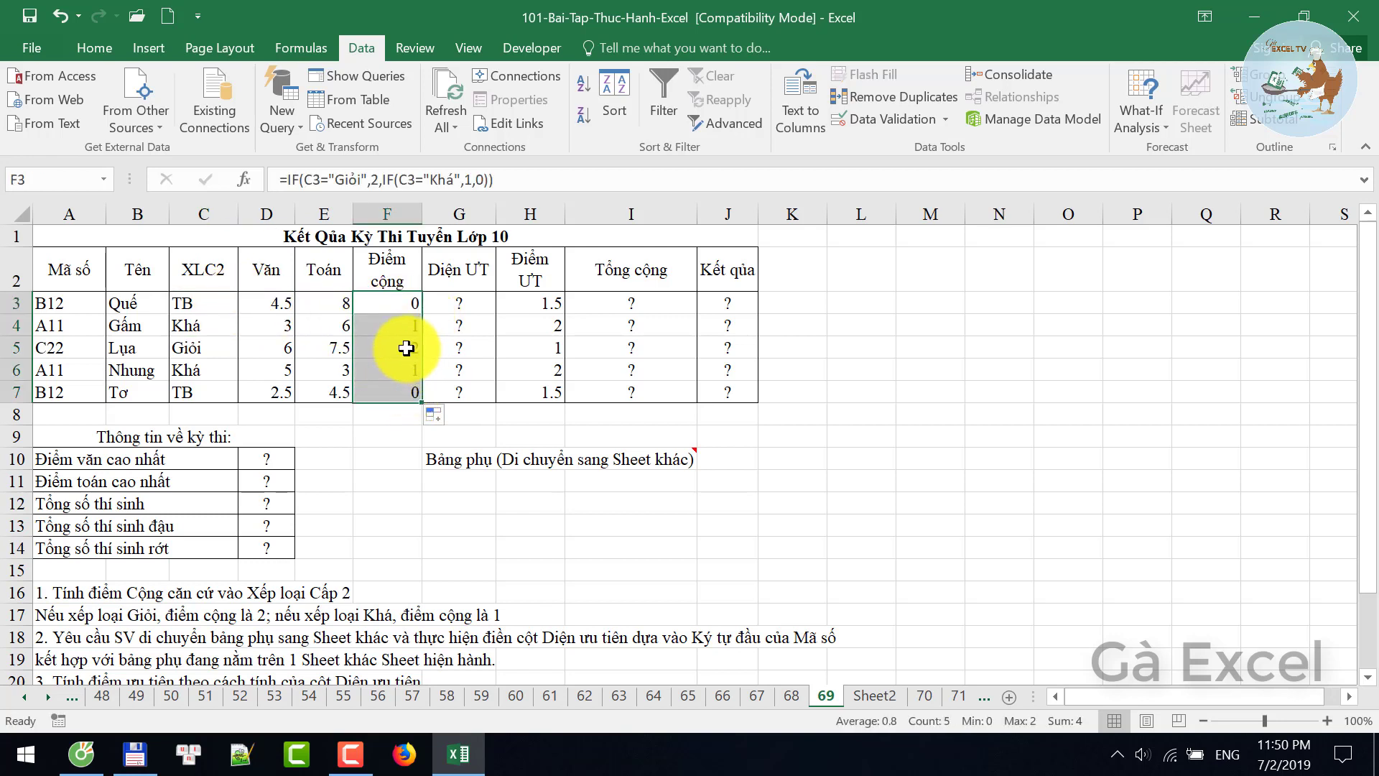
left_click(204, 327)
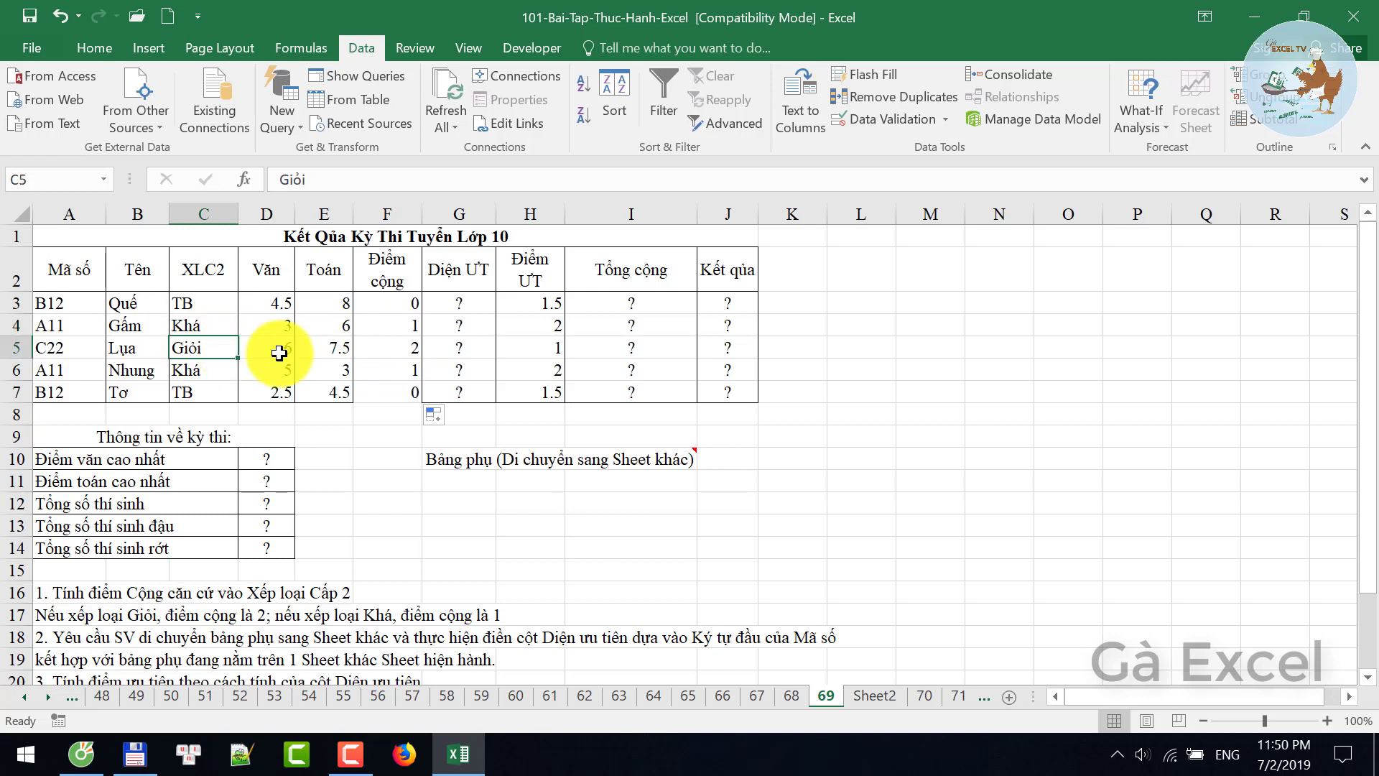
left_click(397, 350)
left_click(385, 370)
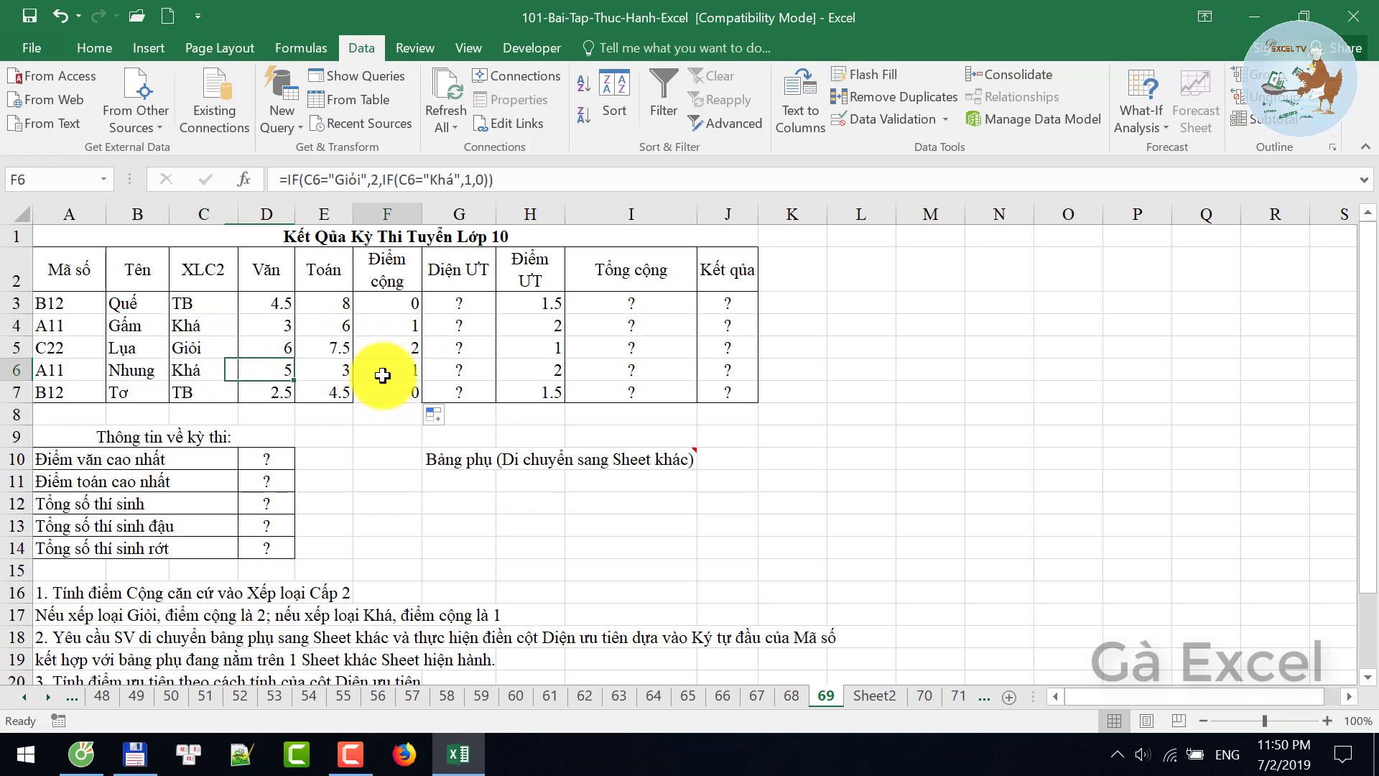
left_click(191, 392)
left_click(403, 395)
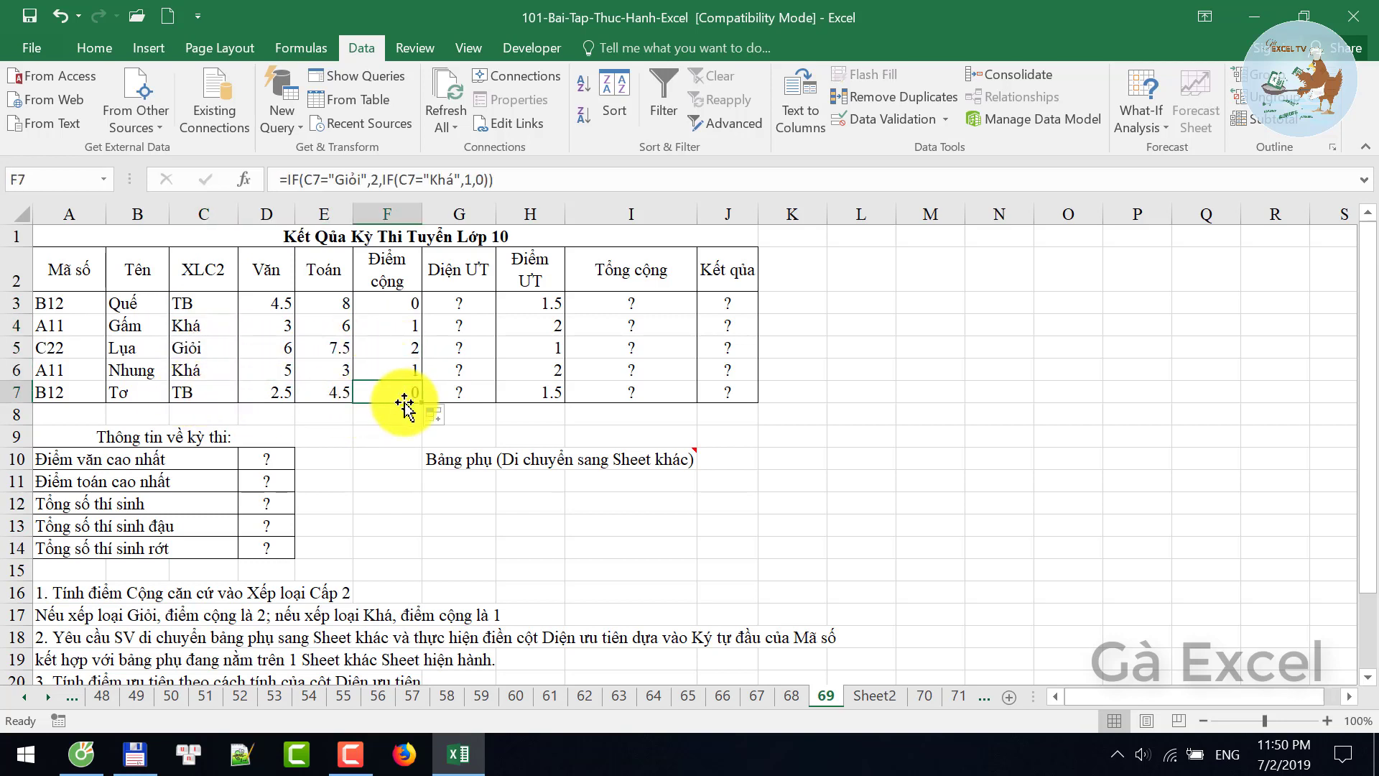
left_click(64, 640)
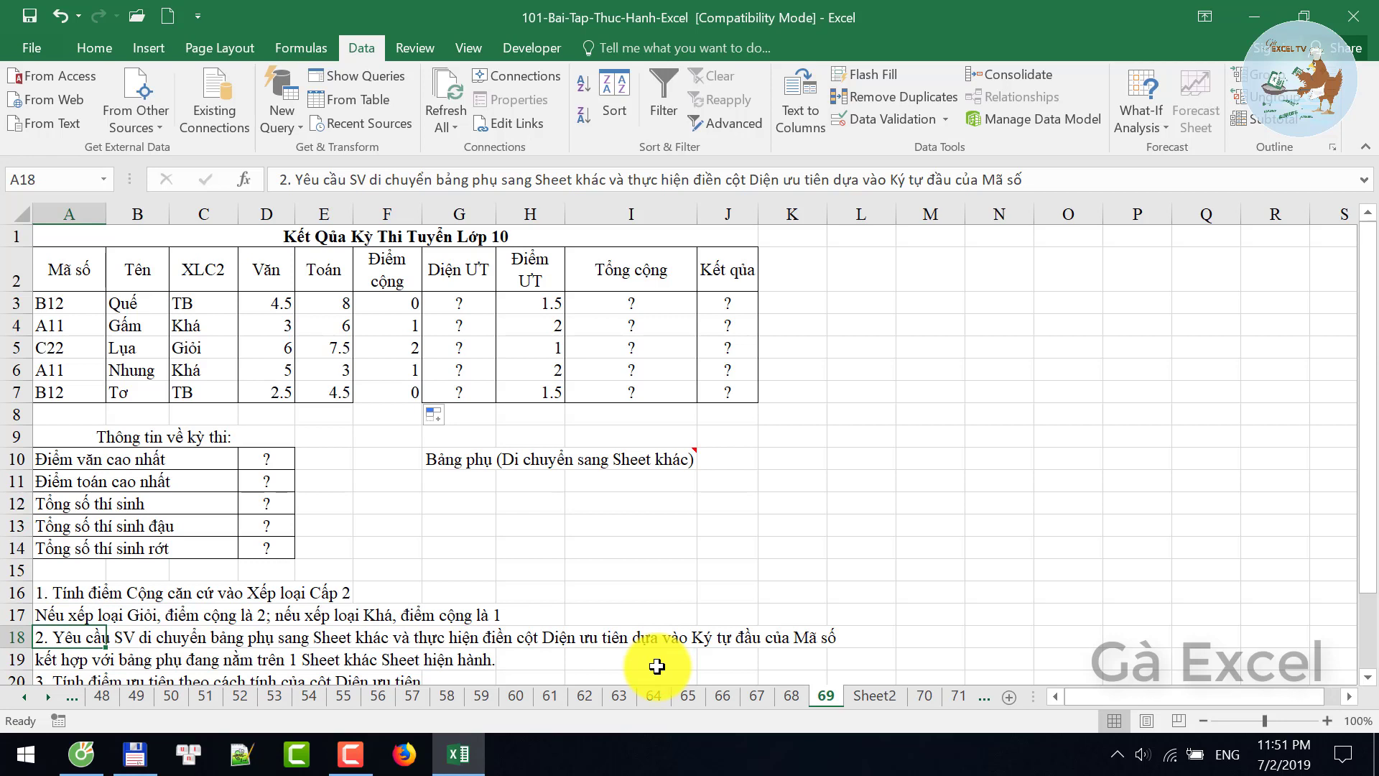
- Go to Sheet2 and mark the Diện UT and Ký tự đầu columns of its lookup table
left_click(464, 304)
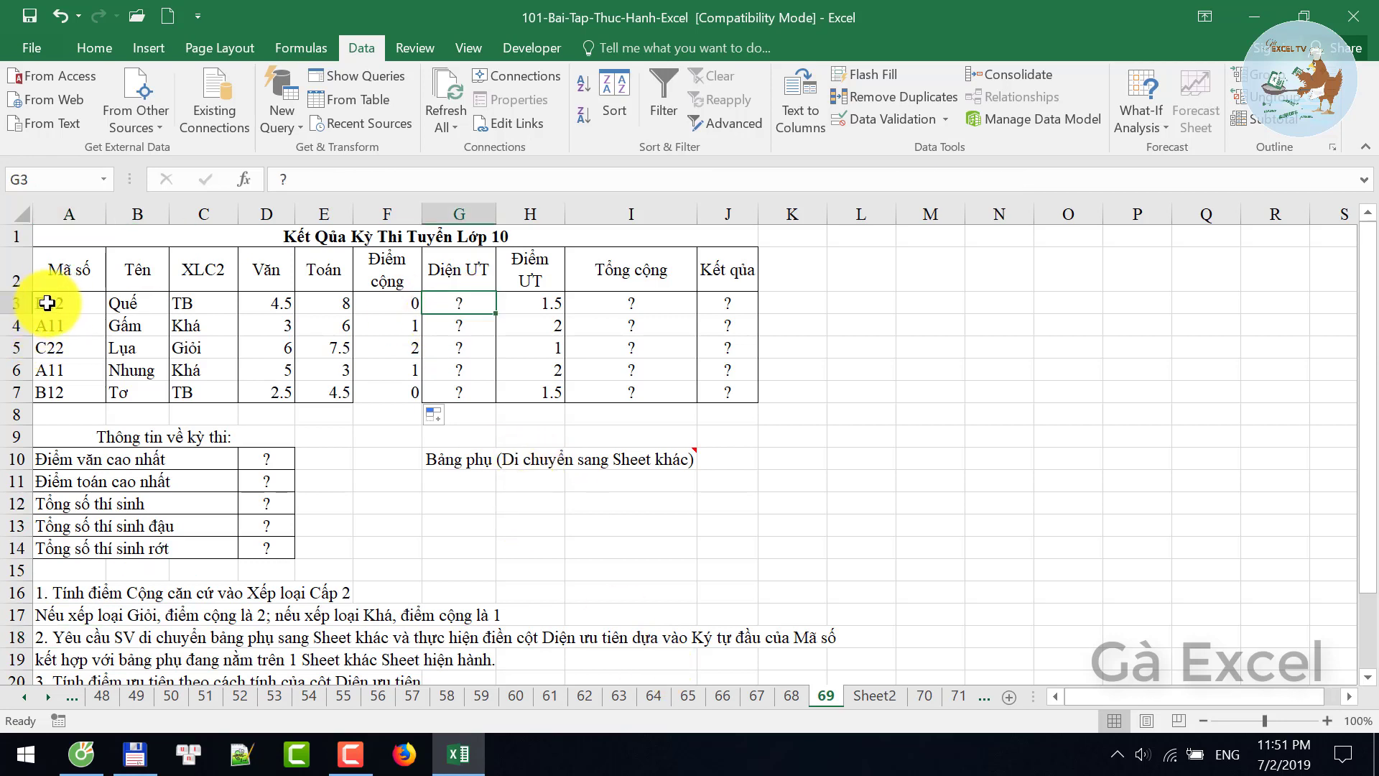
left_click(873, 694)
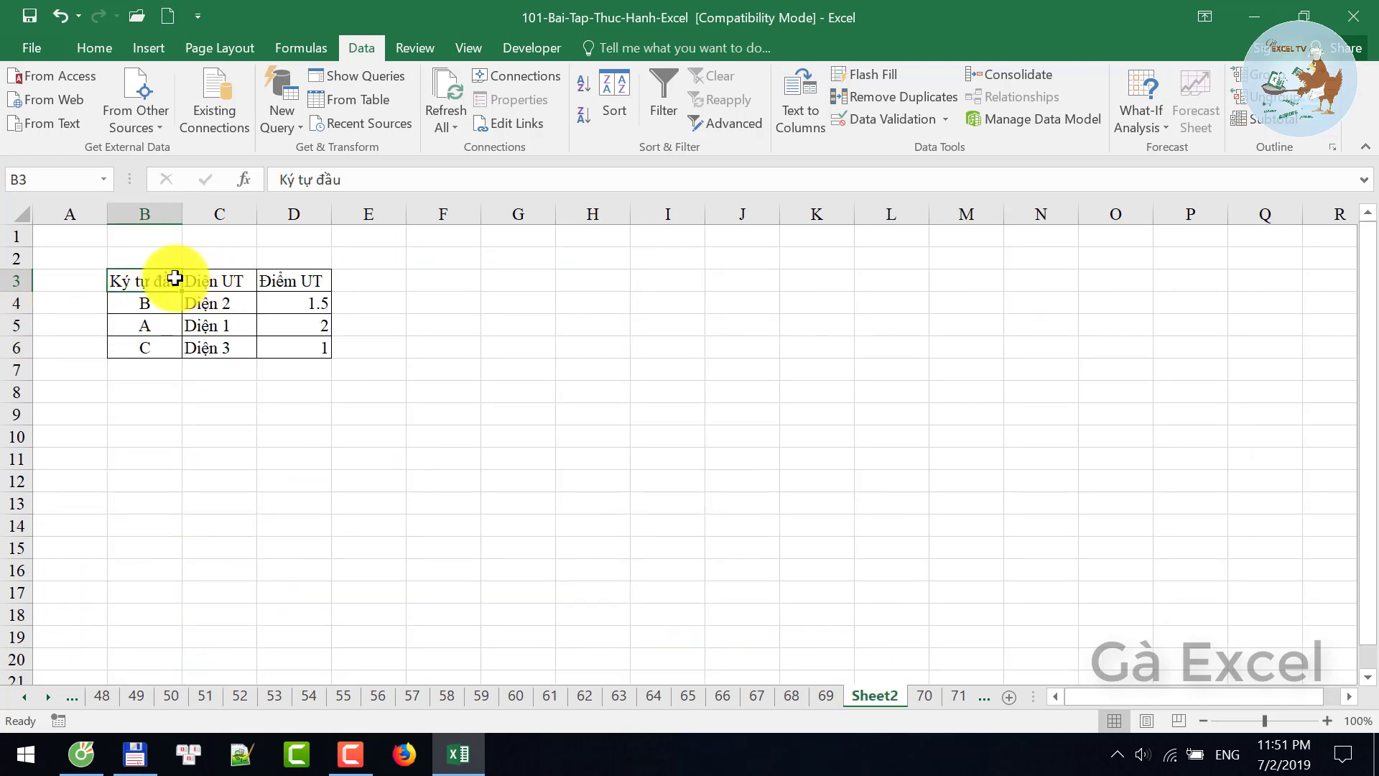
left_click_drag(219, 279, 217, 342)
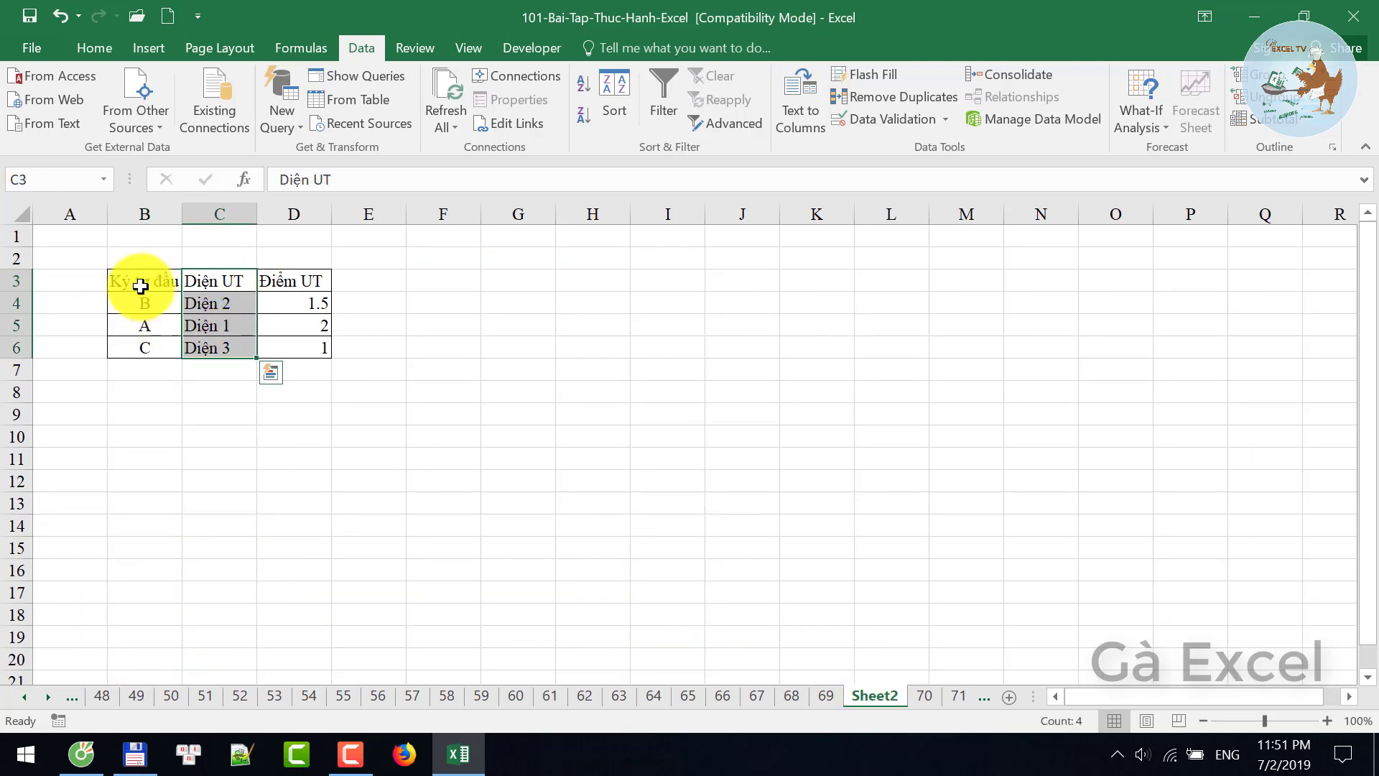
left_click_drag(140, 281, 140, 345)
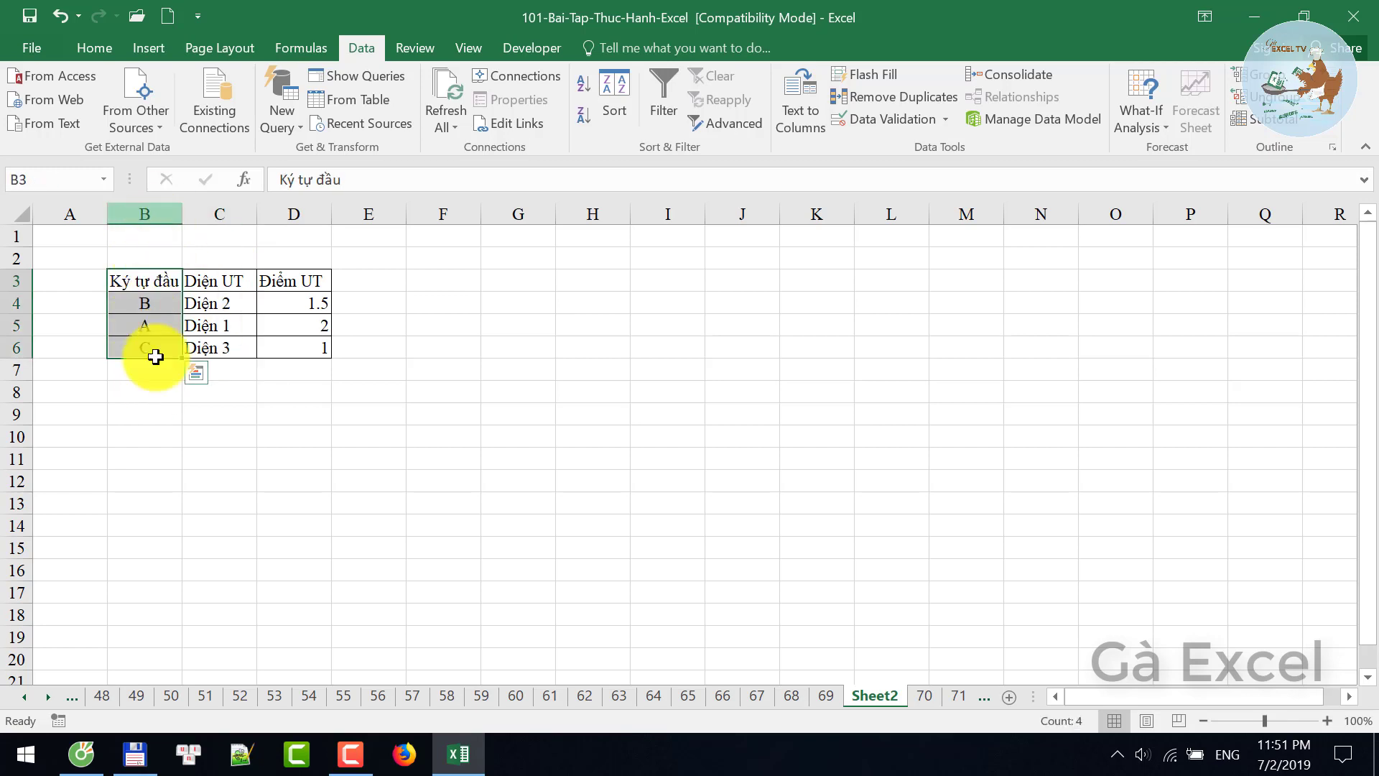
- Back on sheet 69, start =VLOOKUP(LEFT(A3,1), in G3
left_click(831, 697)
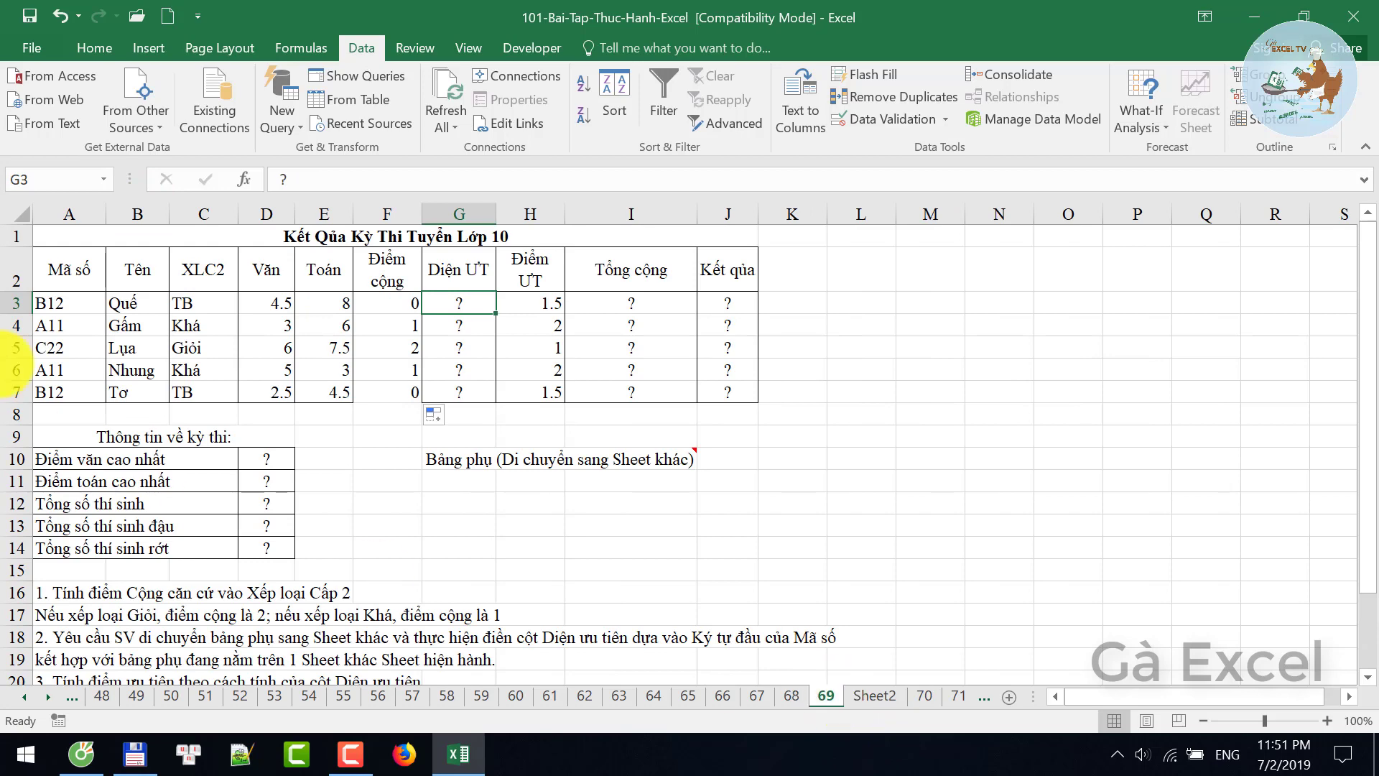
left_click(46, 300)
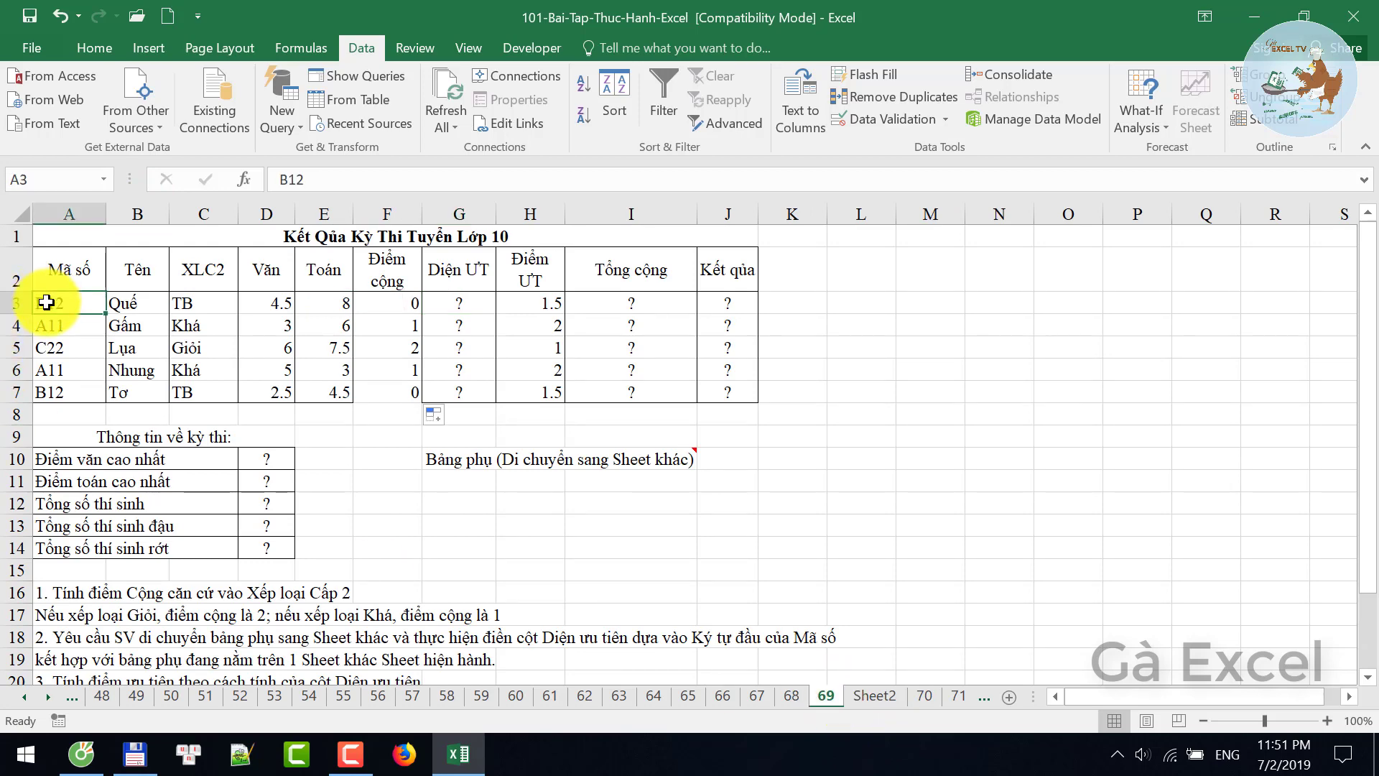
double_click(47, 302)
key("Escape")
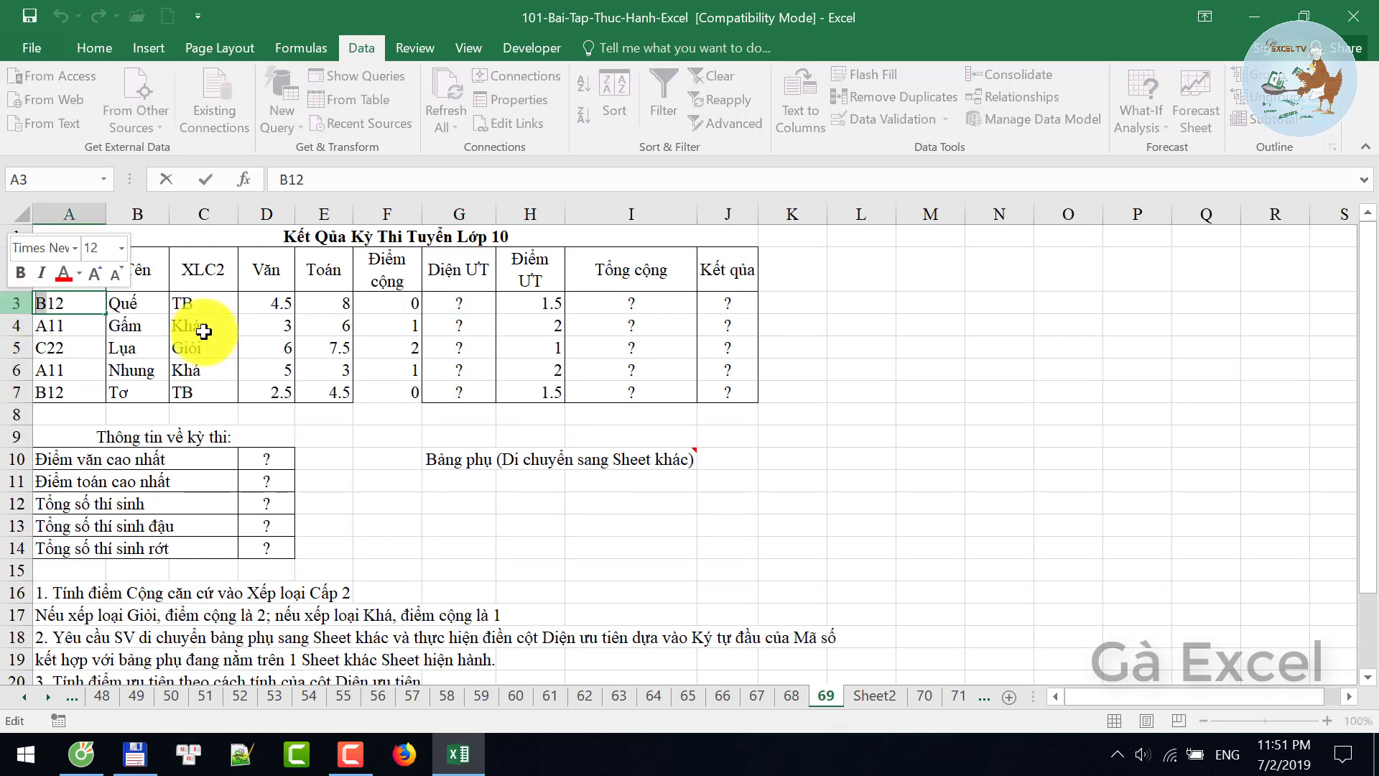
left_click(467, 307)
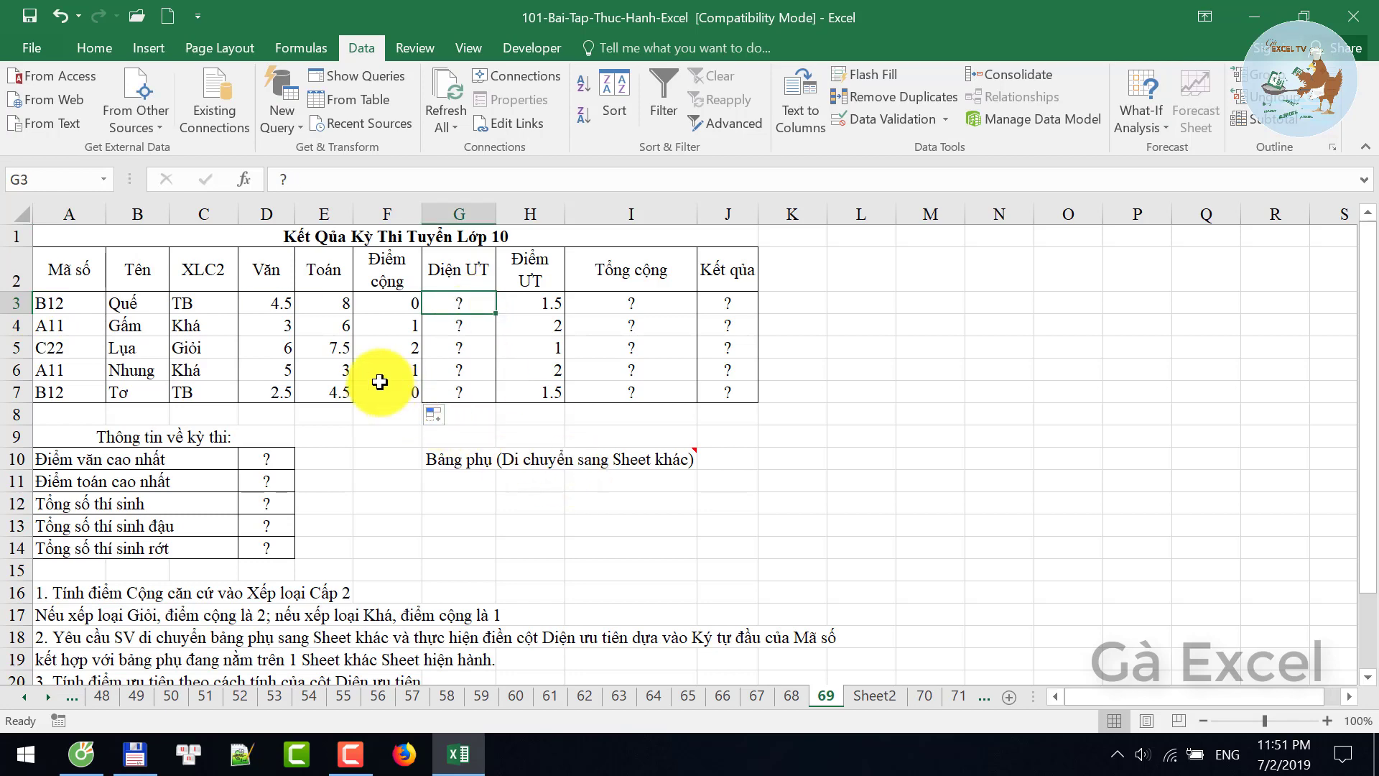
type("=vlo")
key("Tab")
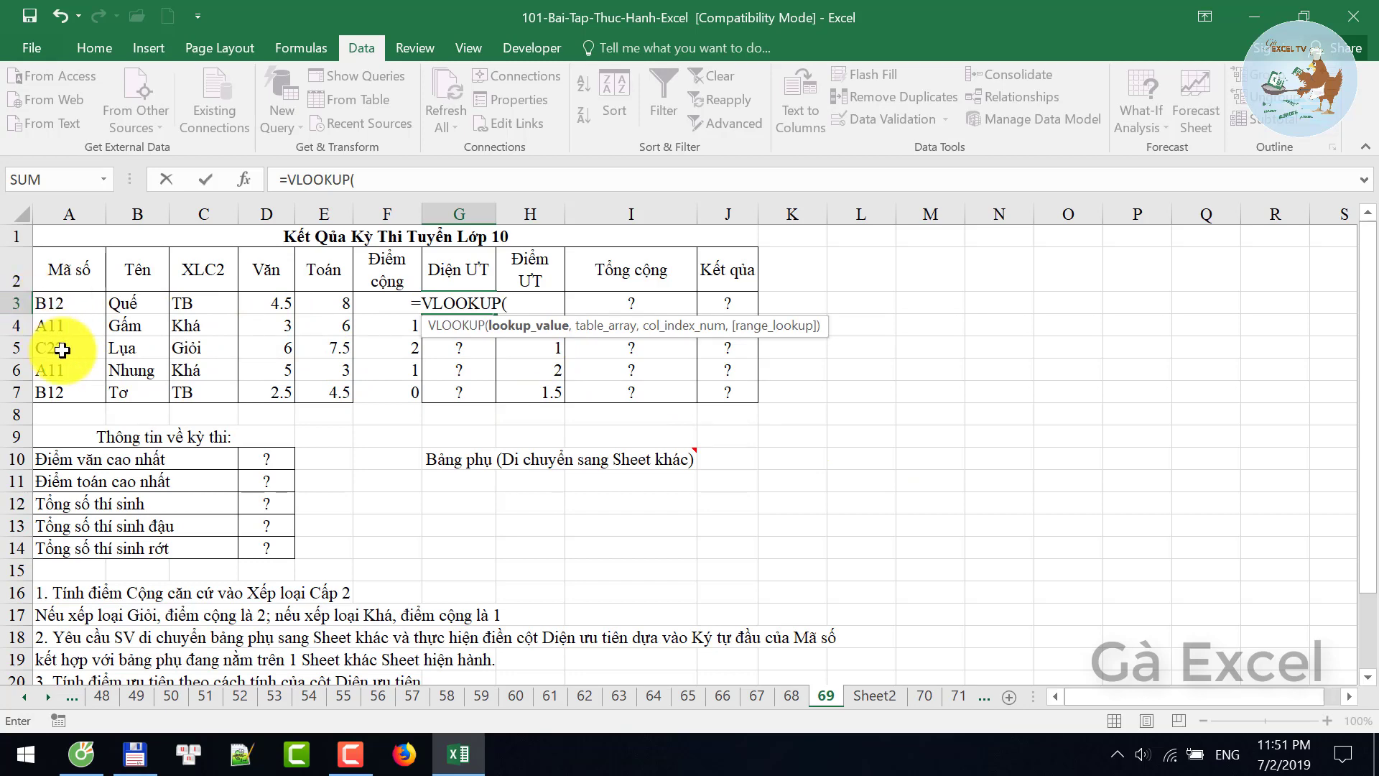
type("le")
key("Tab")
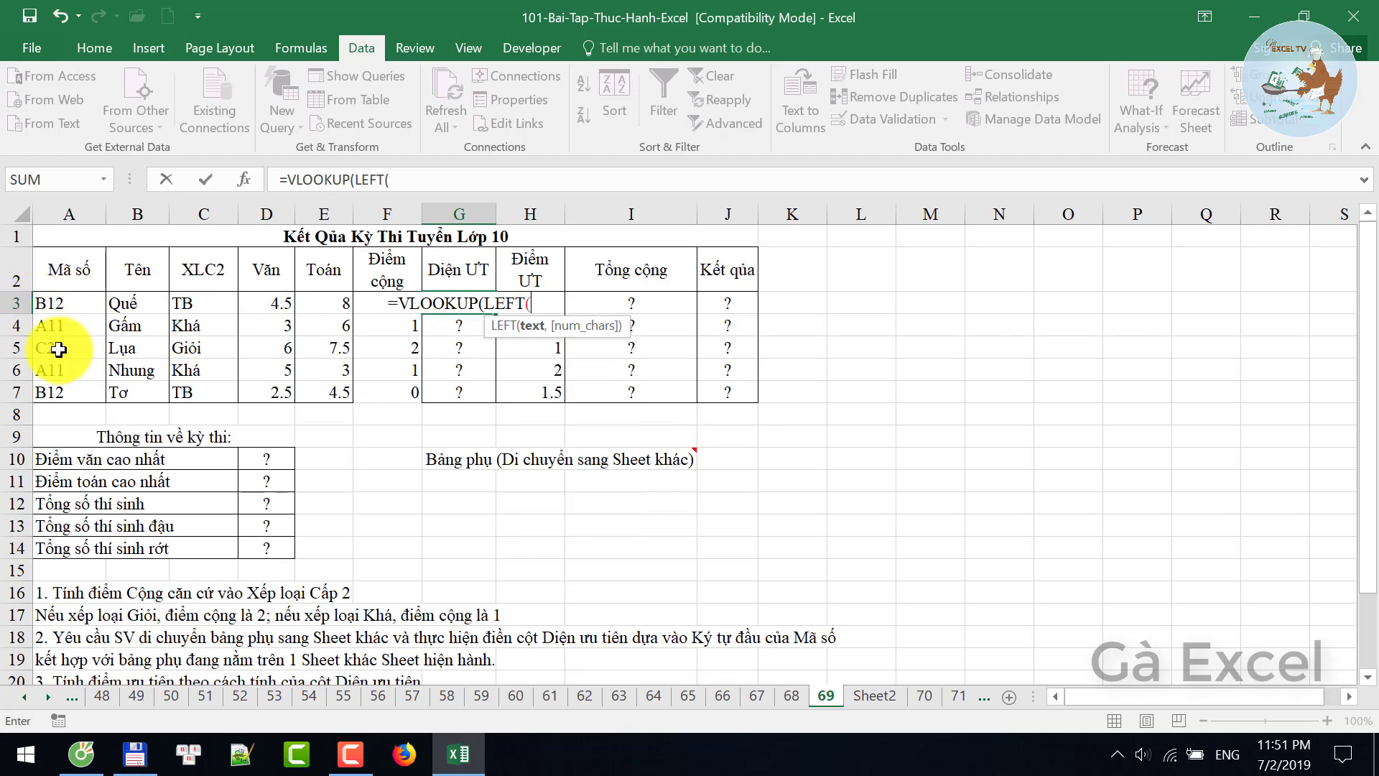
left_click(63, 306)
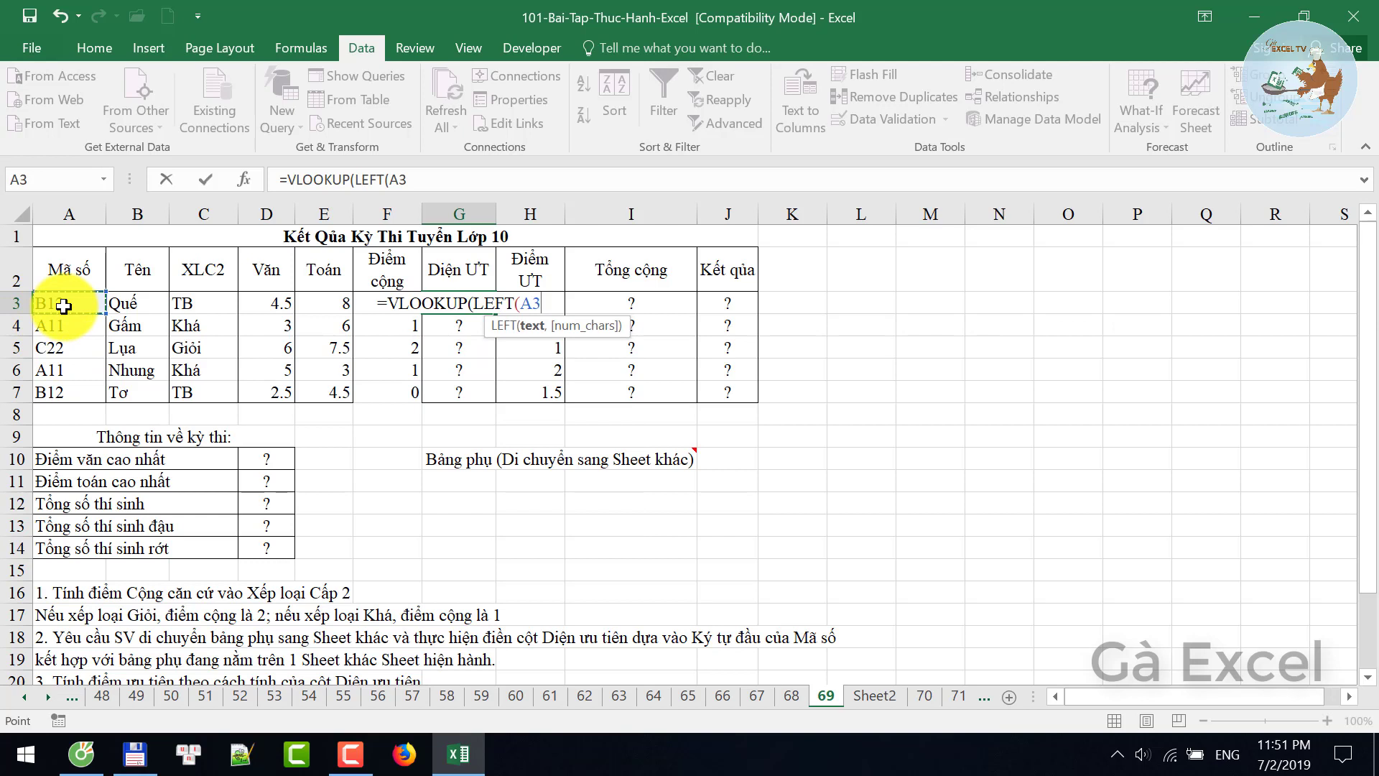
type(",1")
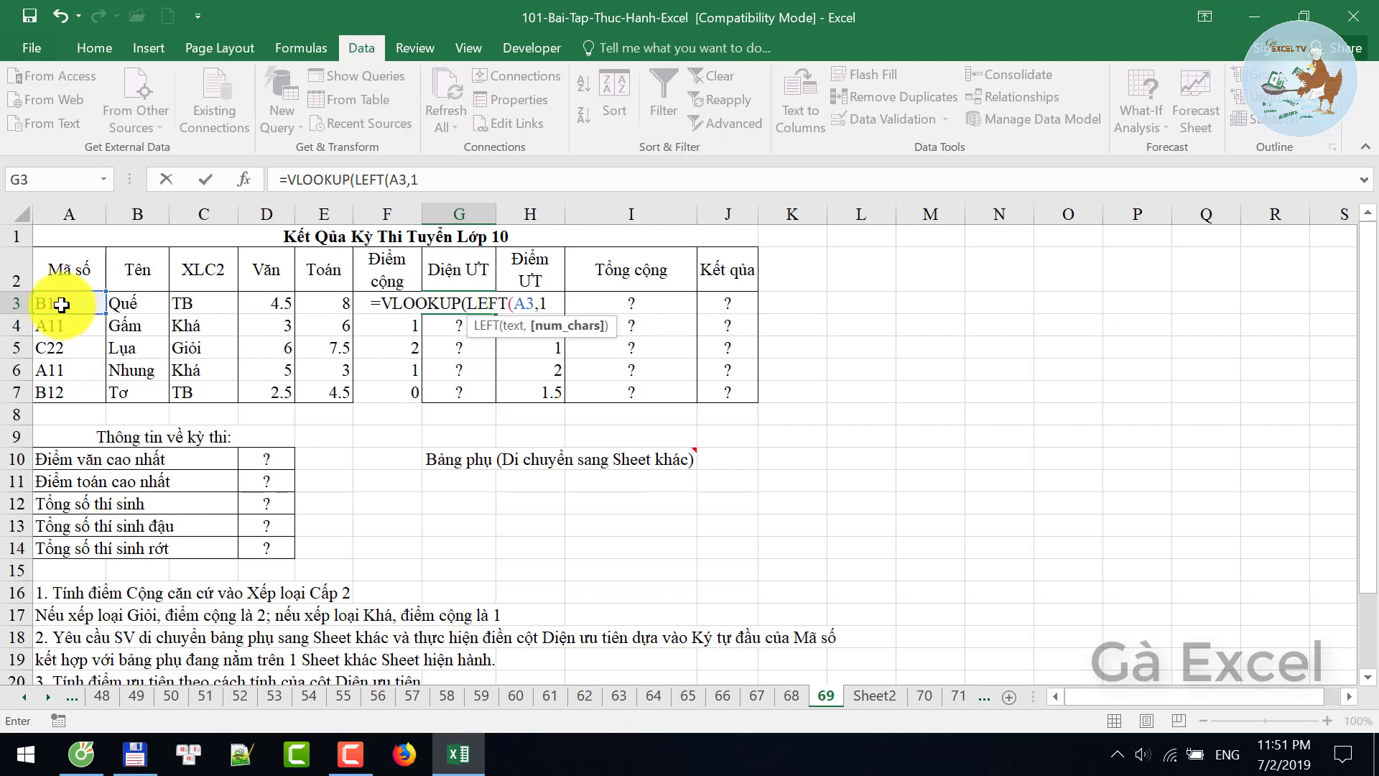
type(")")
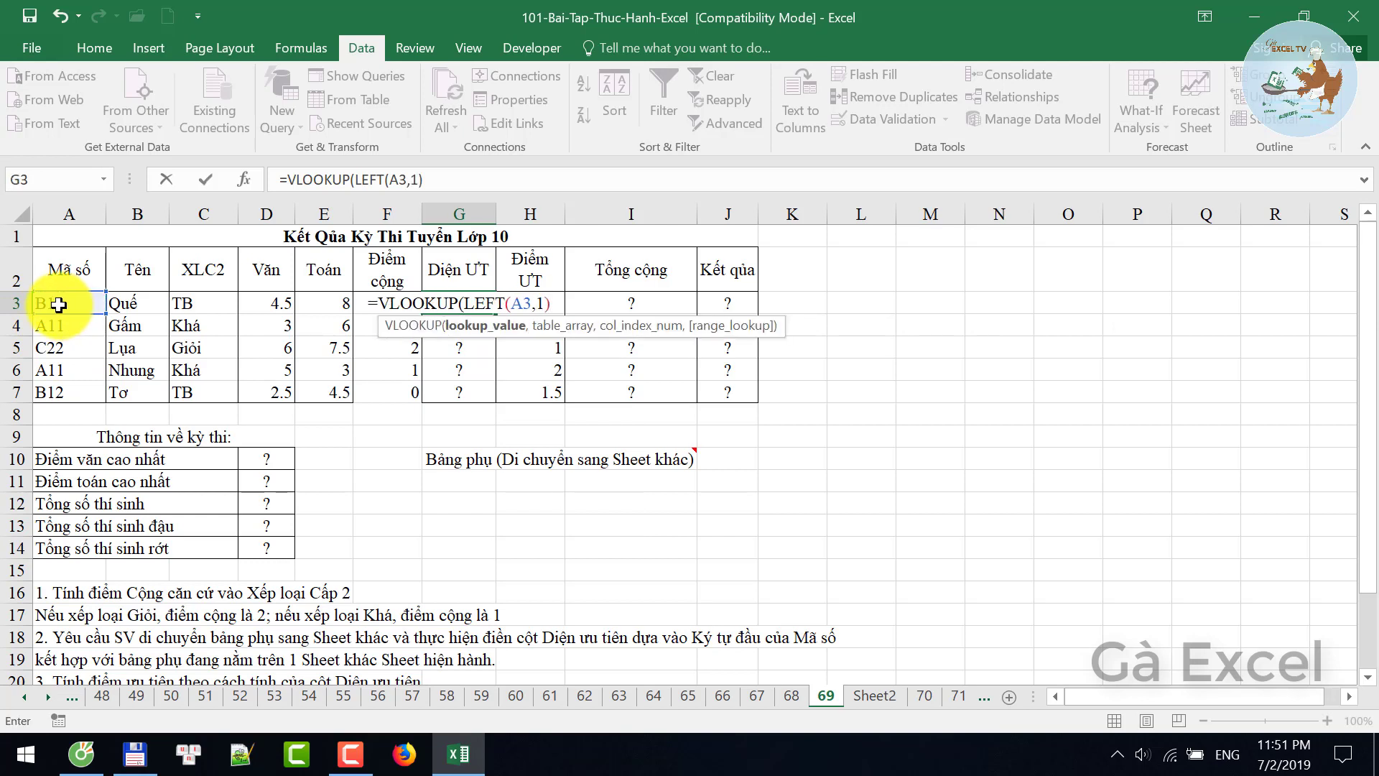
type(",")
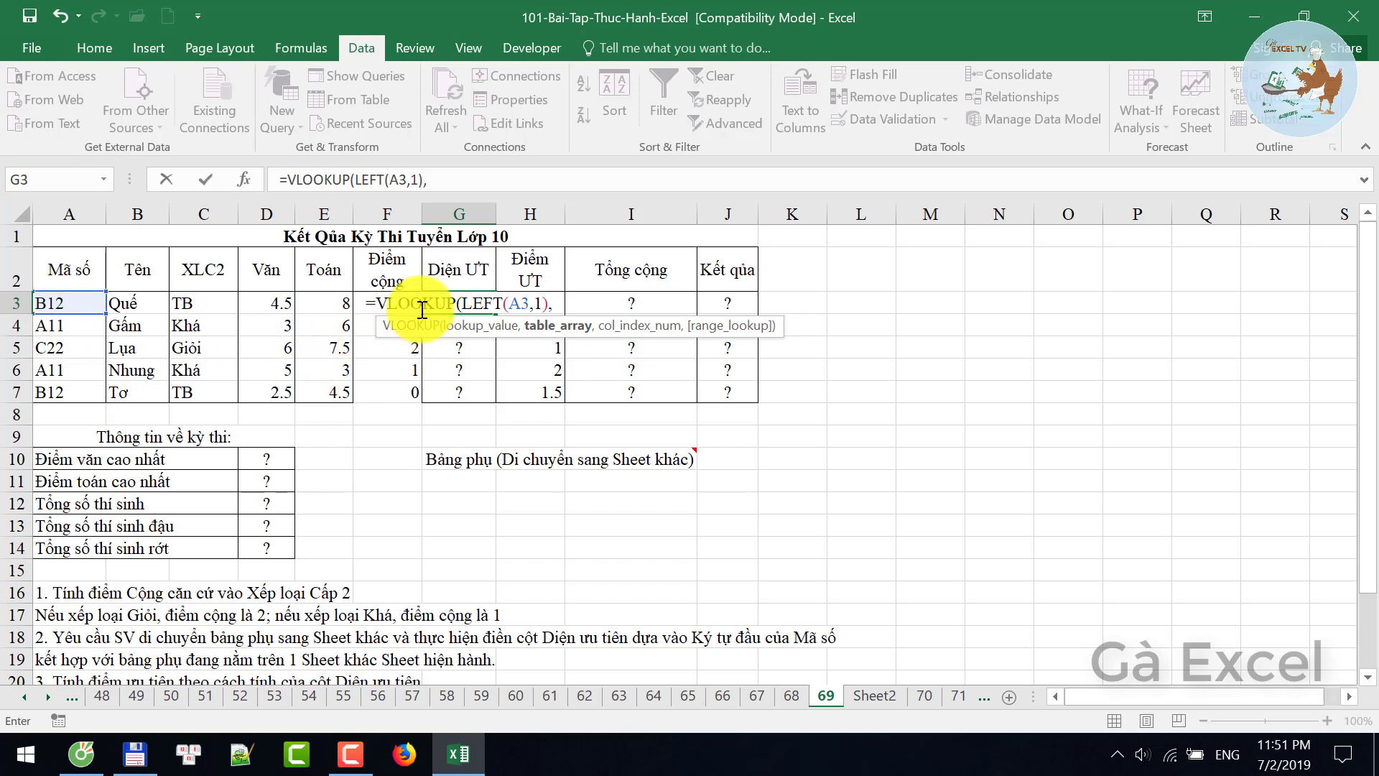
- Finish the lookup with Sheet2!$B$3:$D$6, column 2 and exact match 0, then fill it down to G7
left_click(877, 701)
left_click_drag(133, 283, 301, 348)
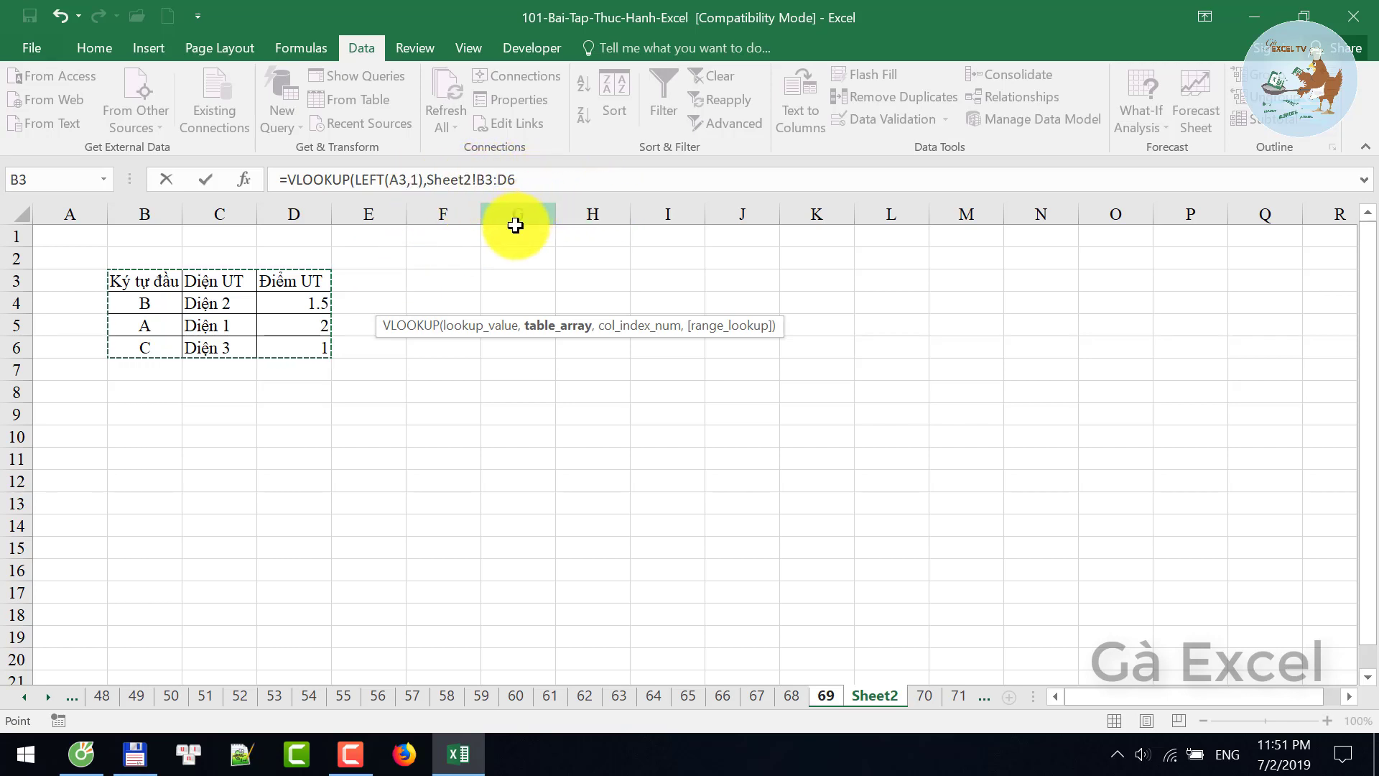
key("F4")
type("$D$6,")
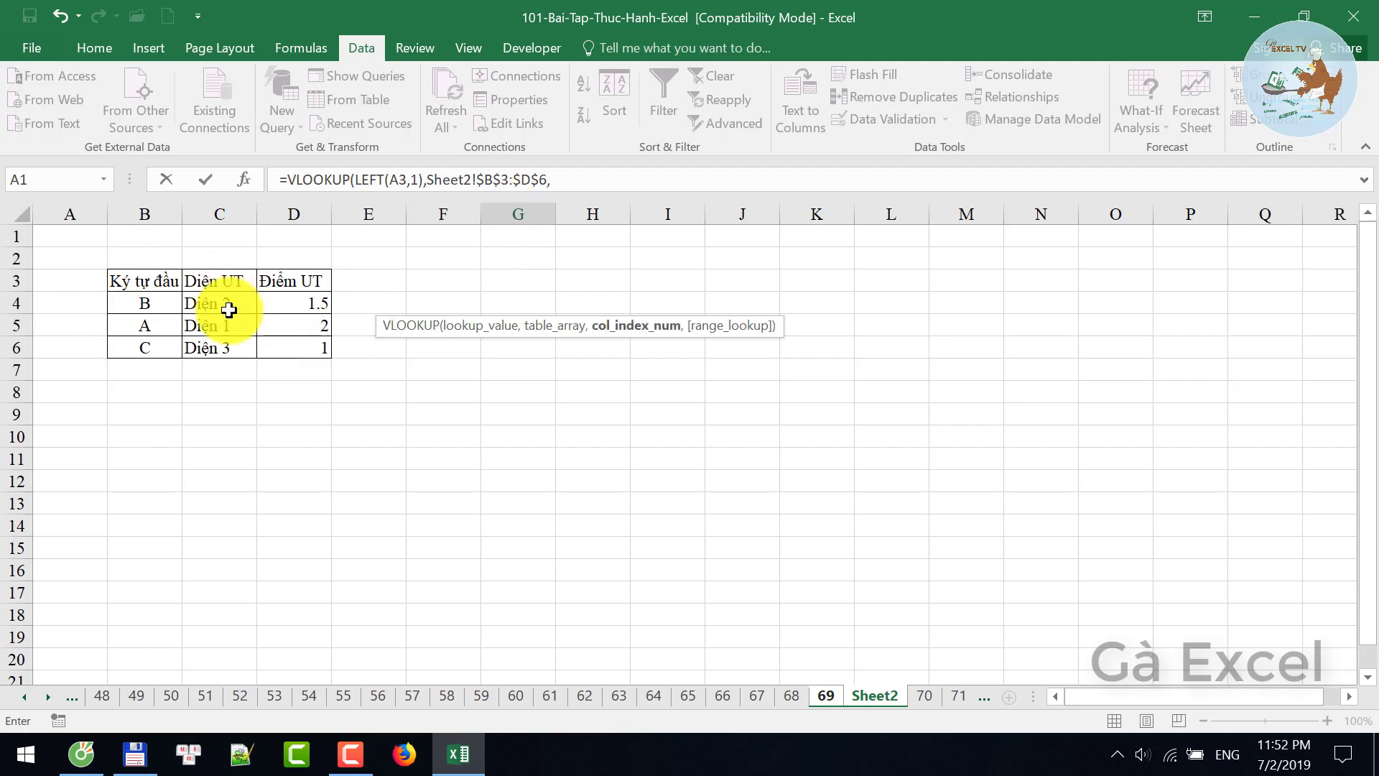
type("2")
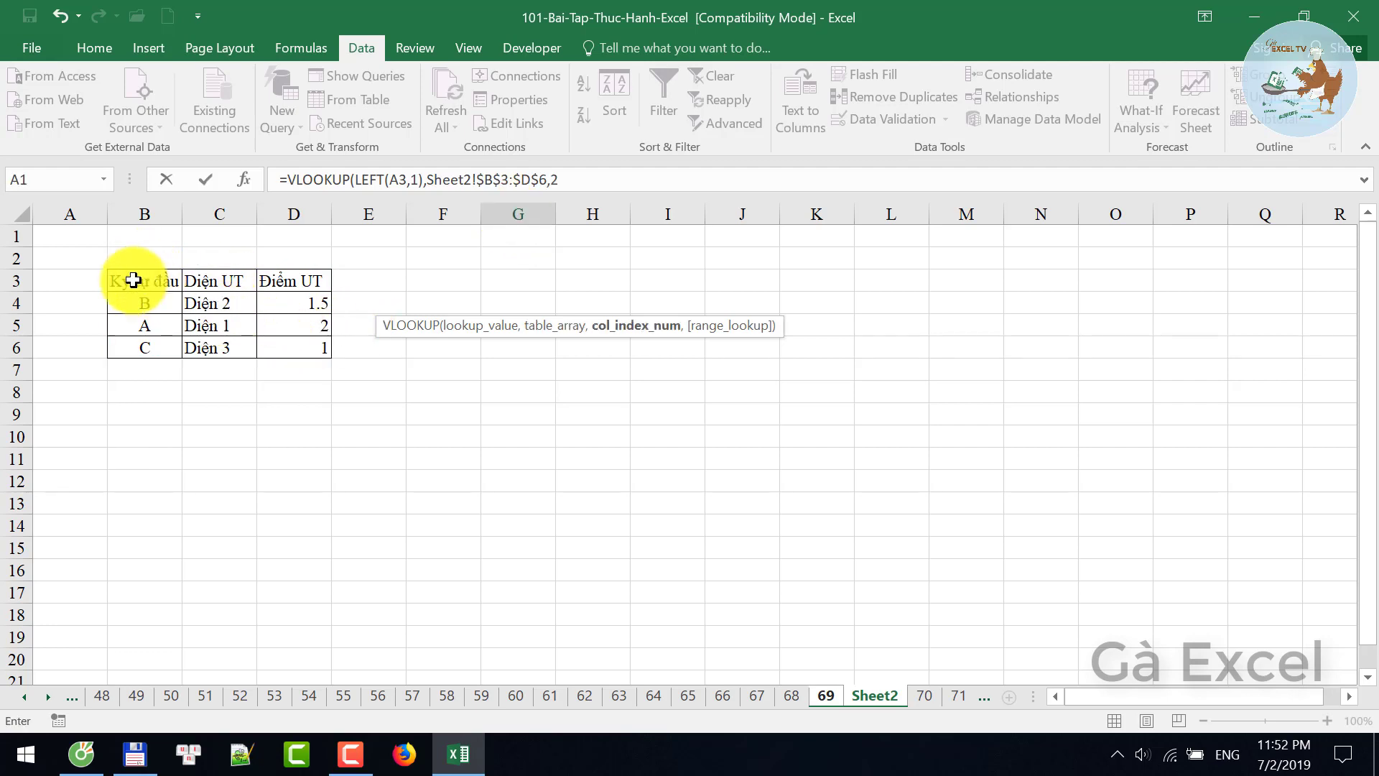
type(",")
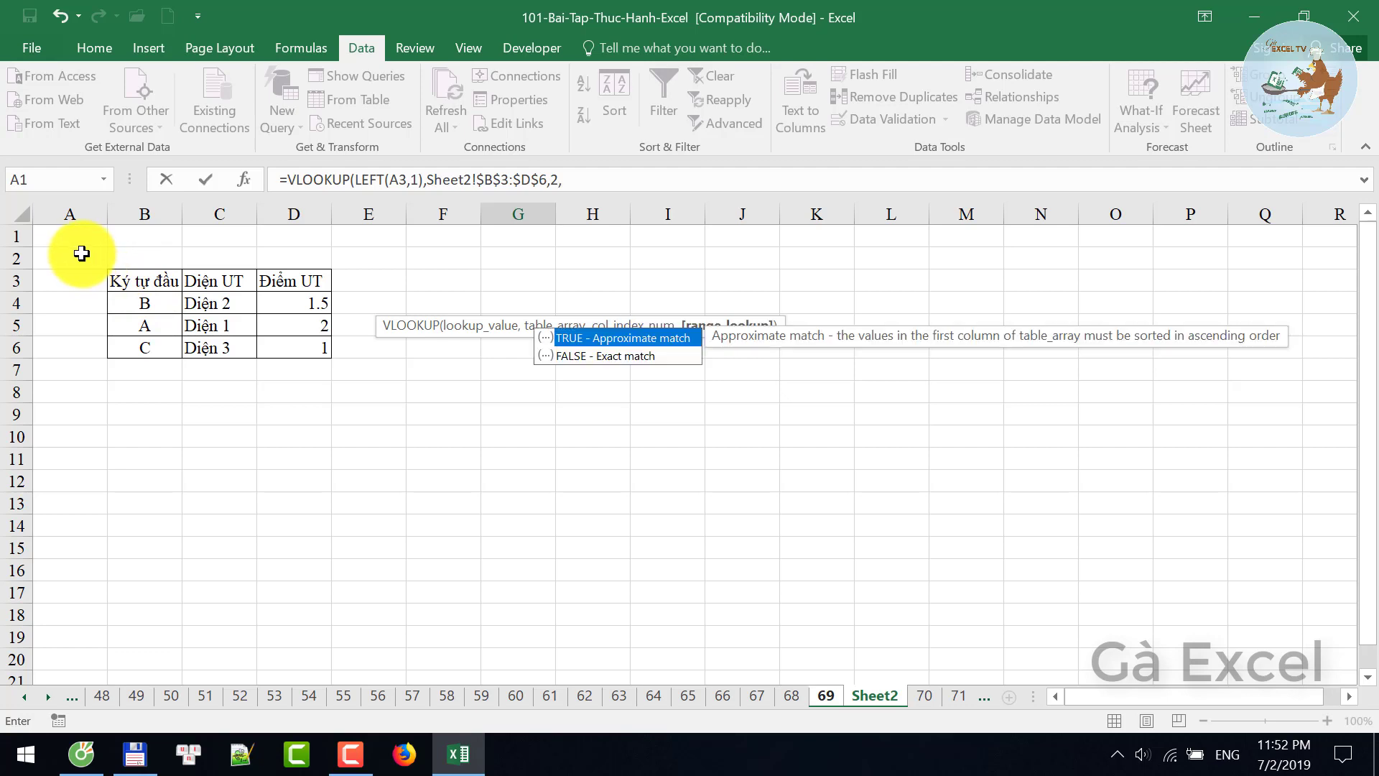
type(")")
key("BackSpace")
type("0")
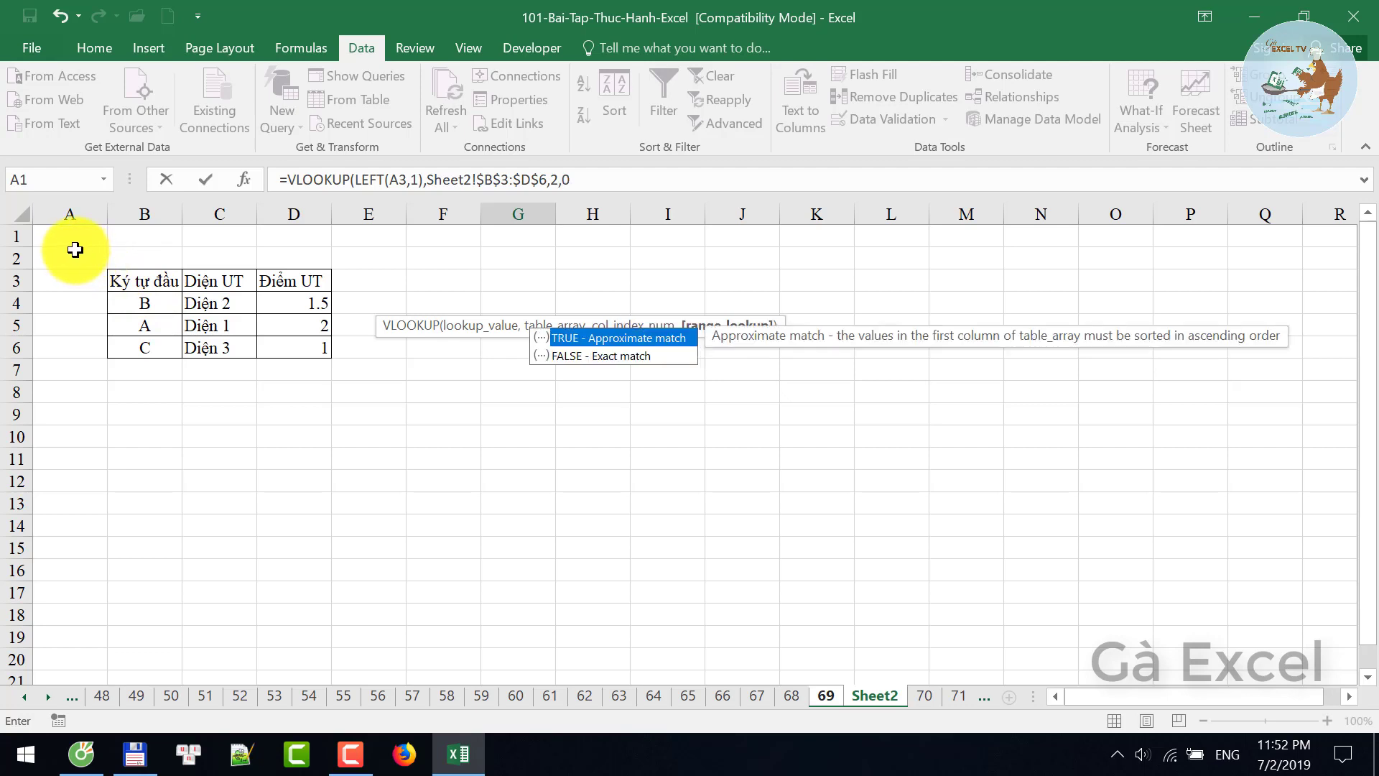
type(")")
key("Return")
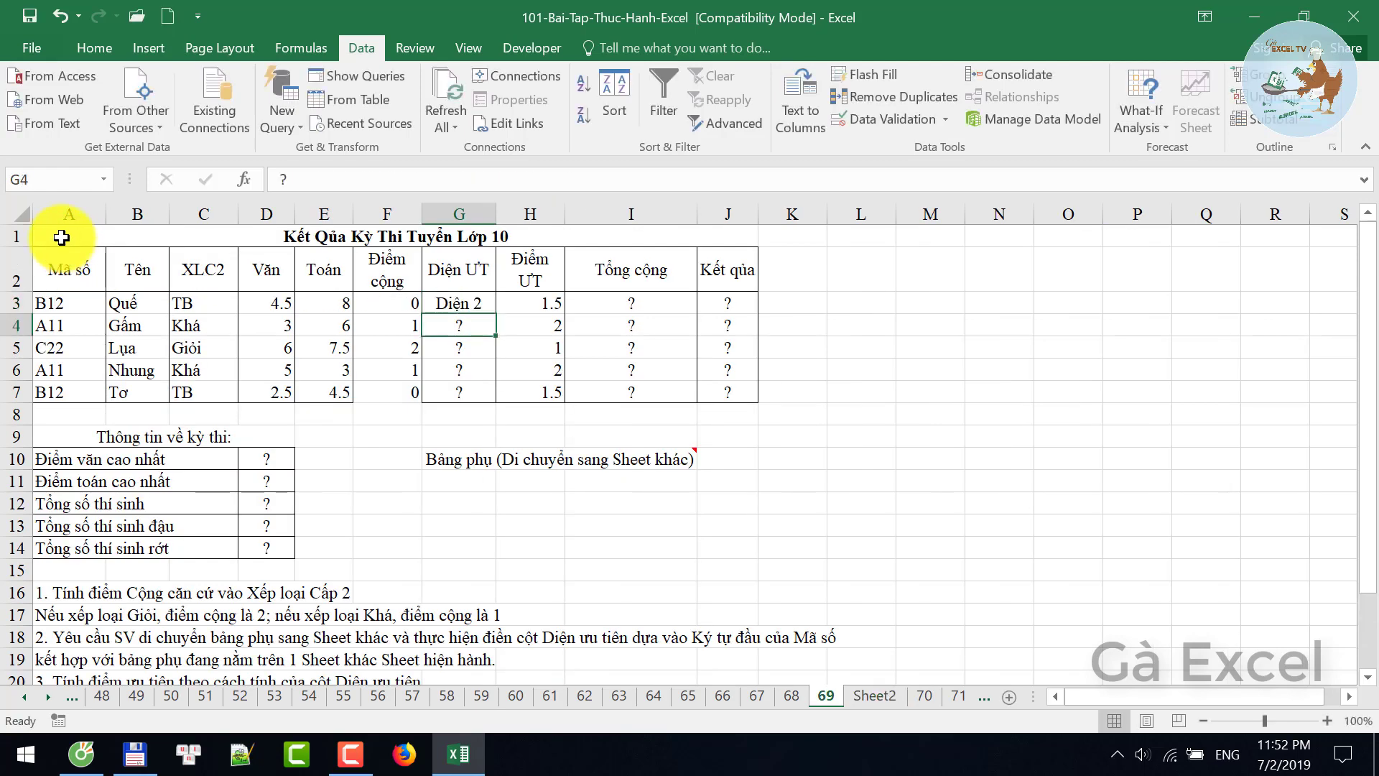
left_click(463, 301)
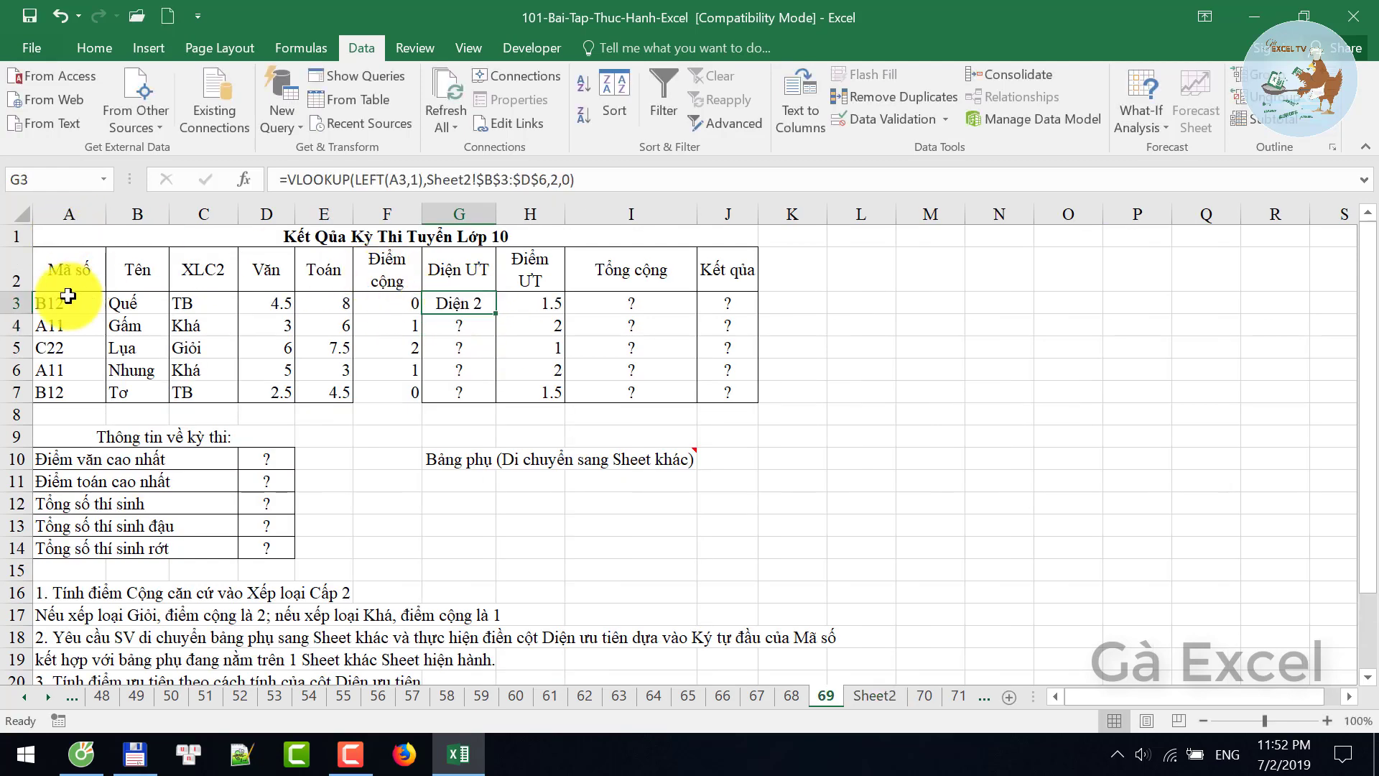
double_click(495, 314)
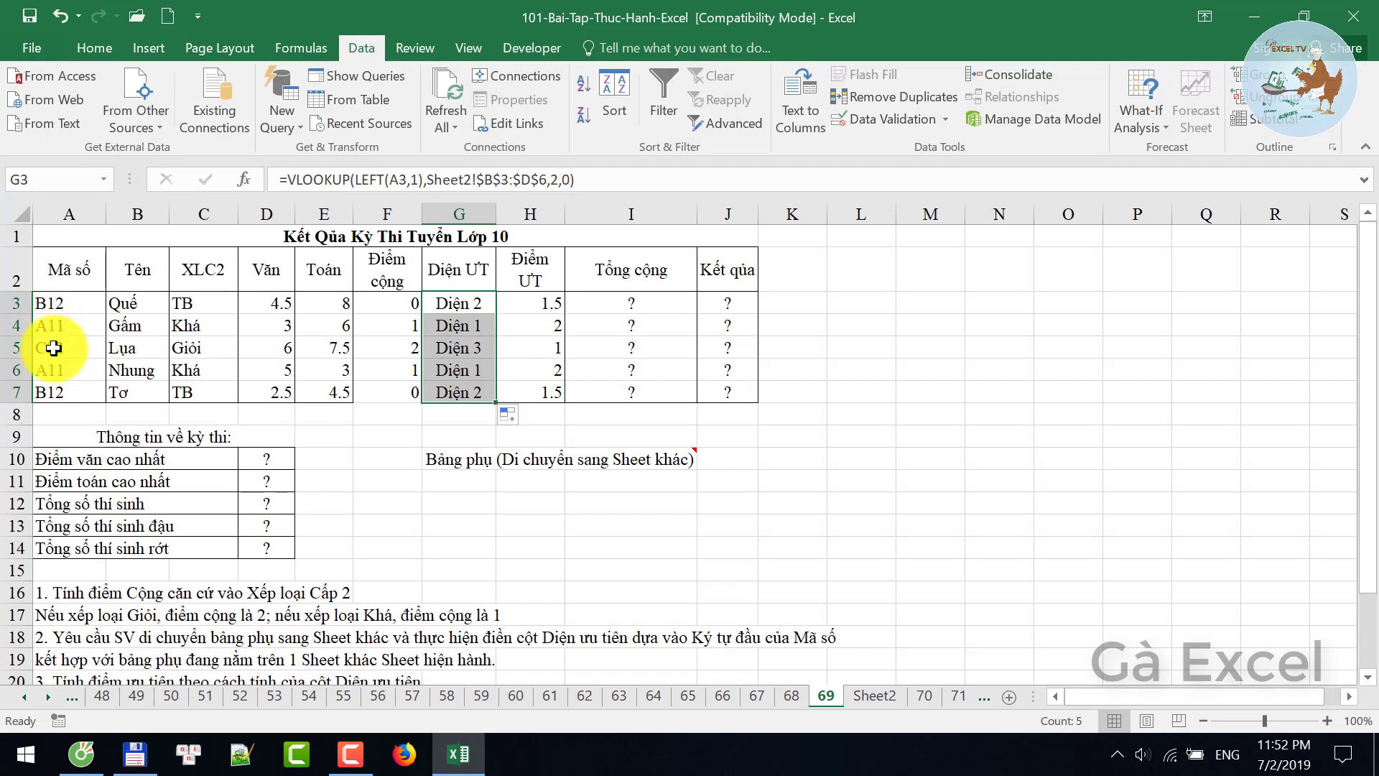
- Copy G3's VLOOKUP formula text and paste it into H3
scroll(415, 362, "down", 1)
left_click(63, 596)
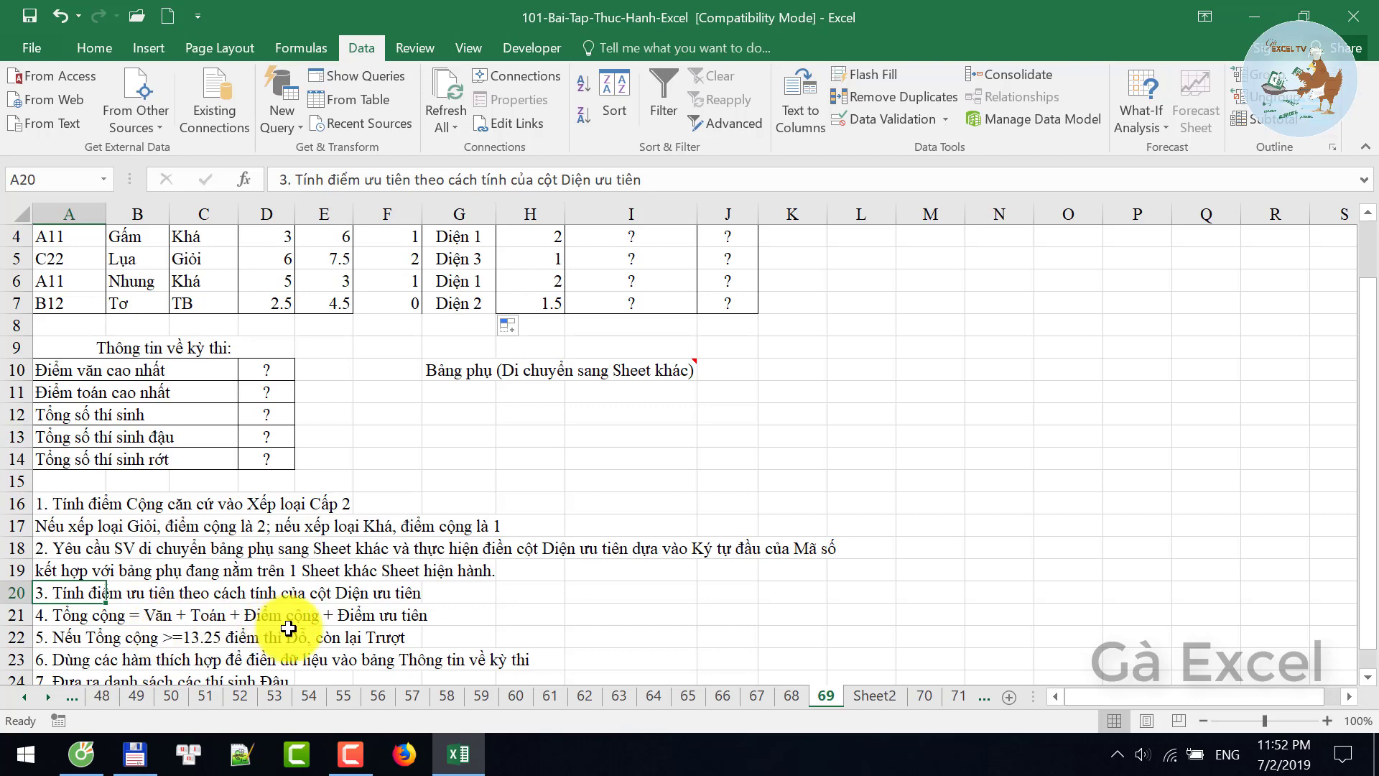
scroll(288, 628, "up", 1)
left_click(463, 302)
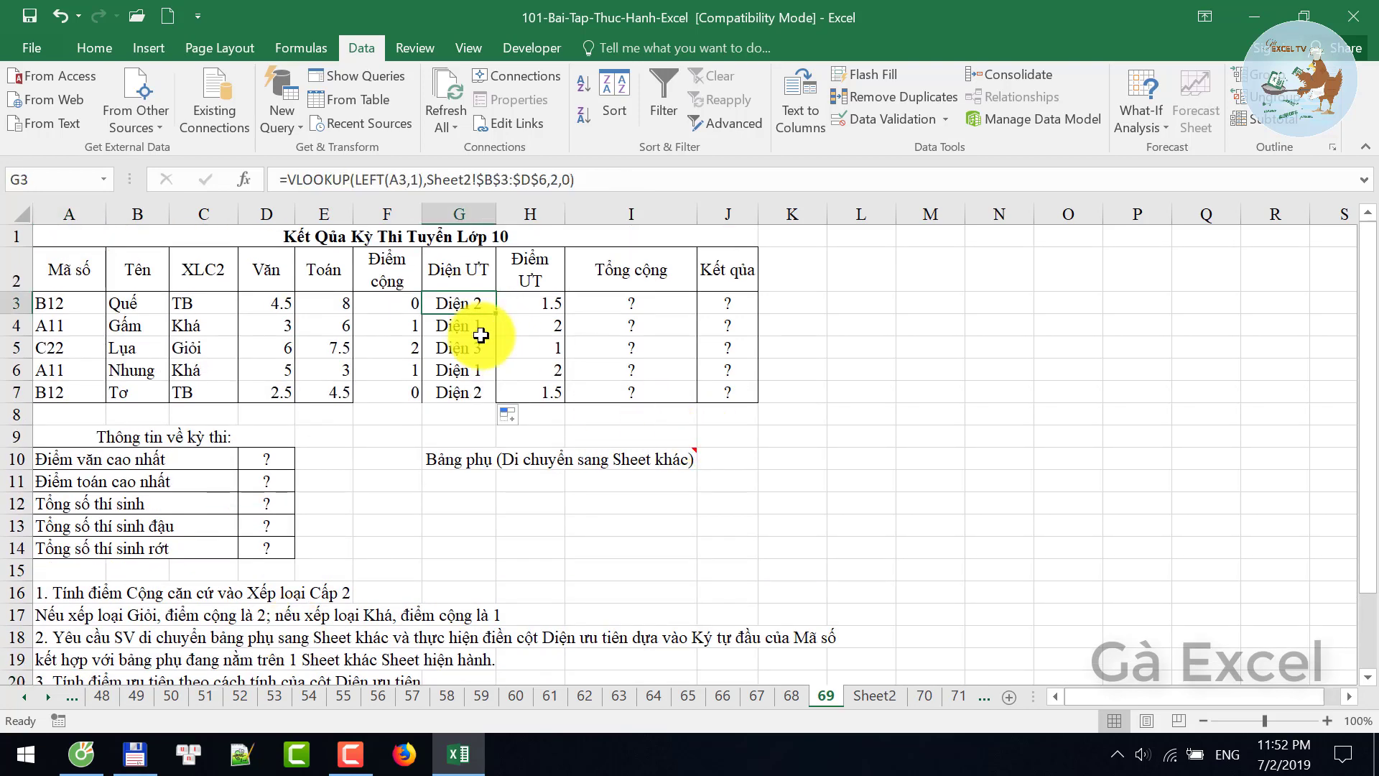
left_click_drag(628, 178, 255, 157)
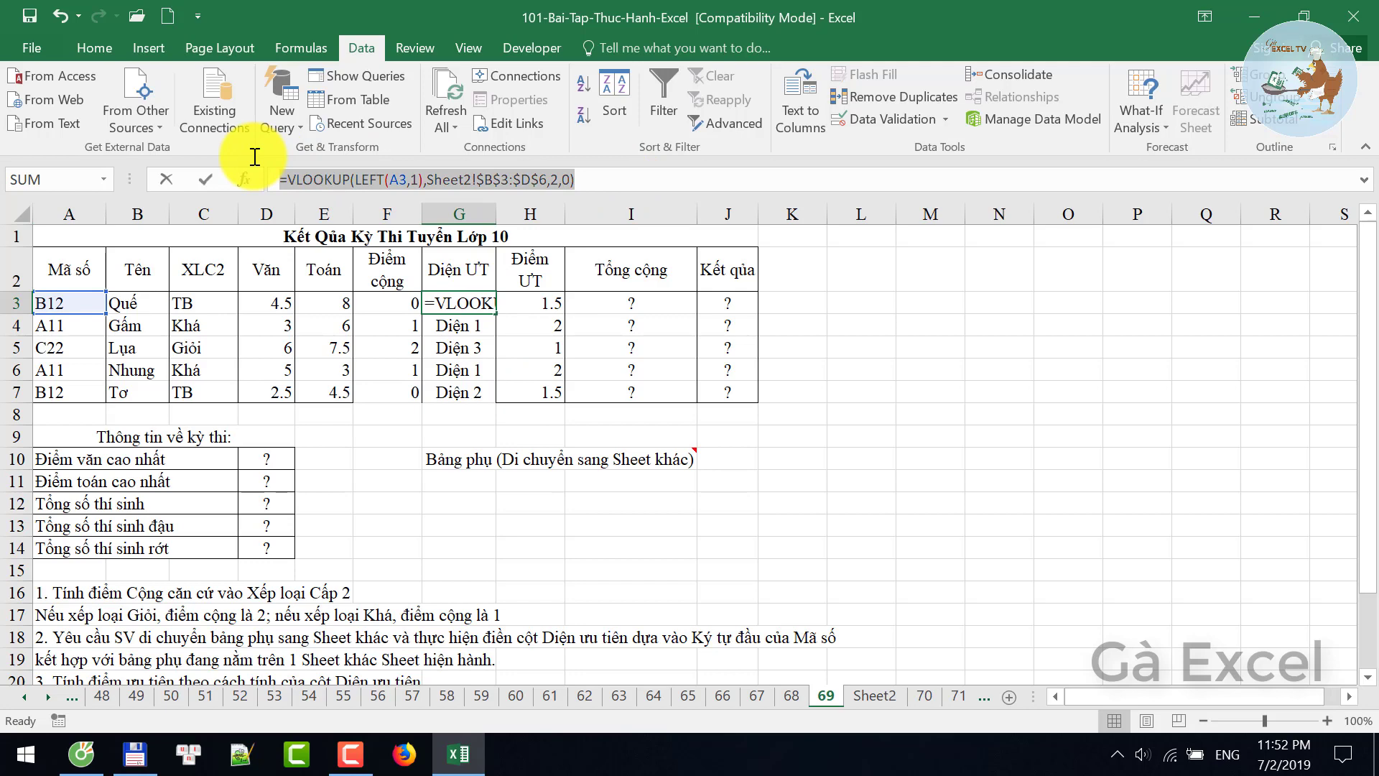
right_click(325, 186)
left_click(361, 224)
key("Tab")
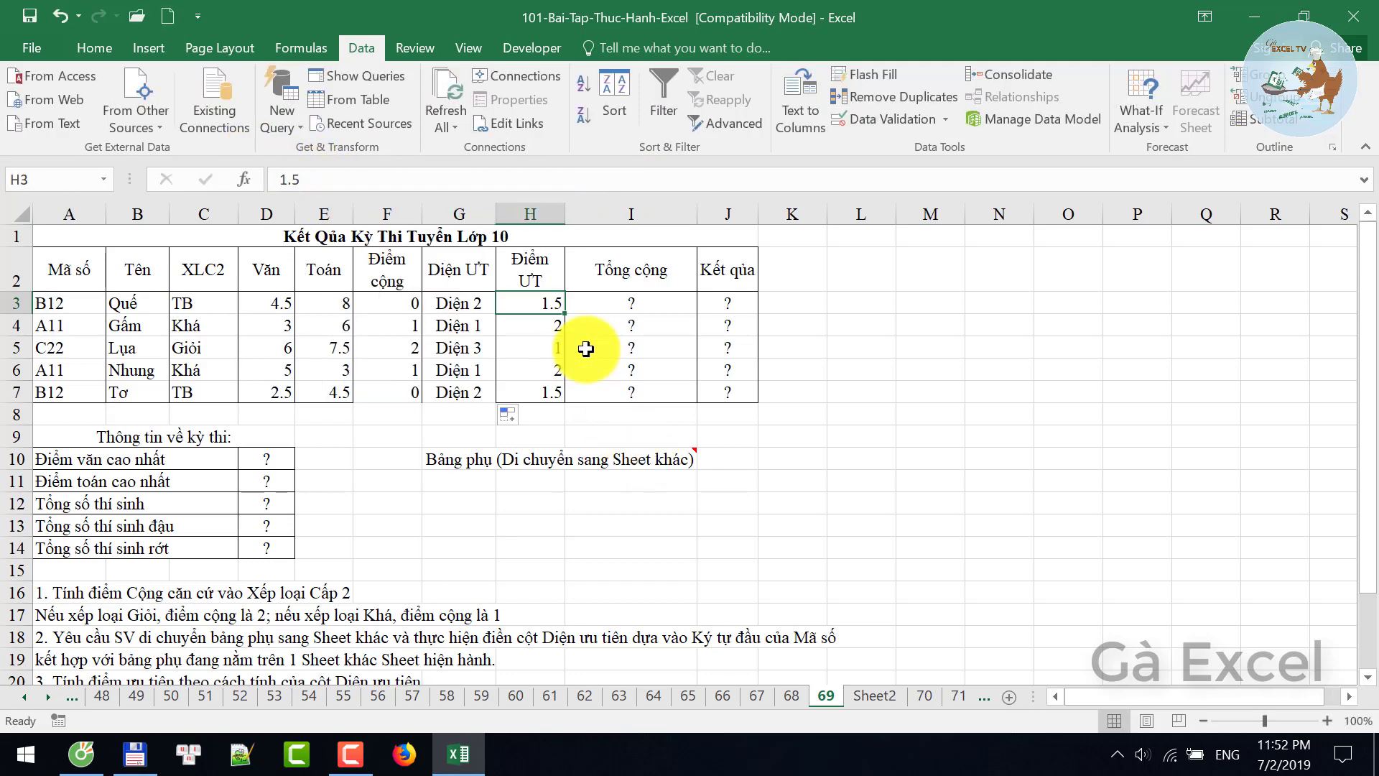
key("ctrl+v")
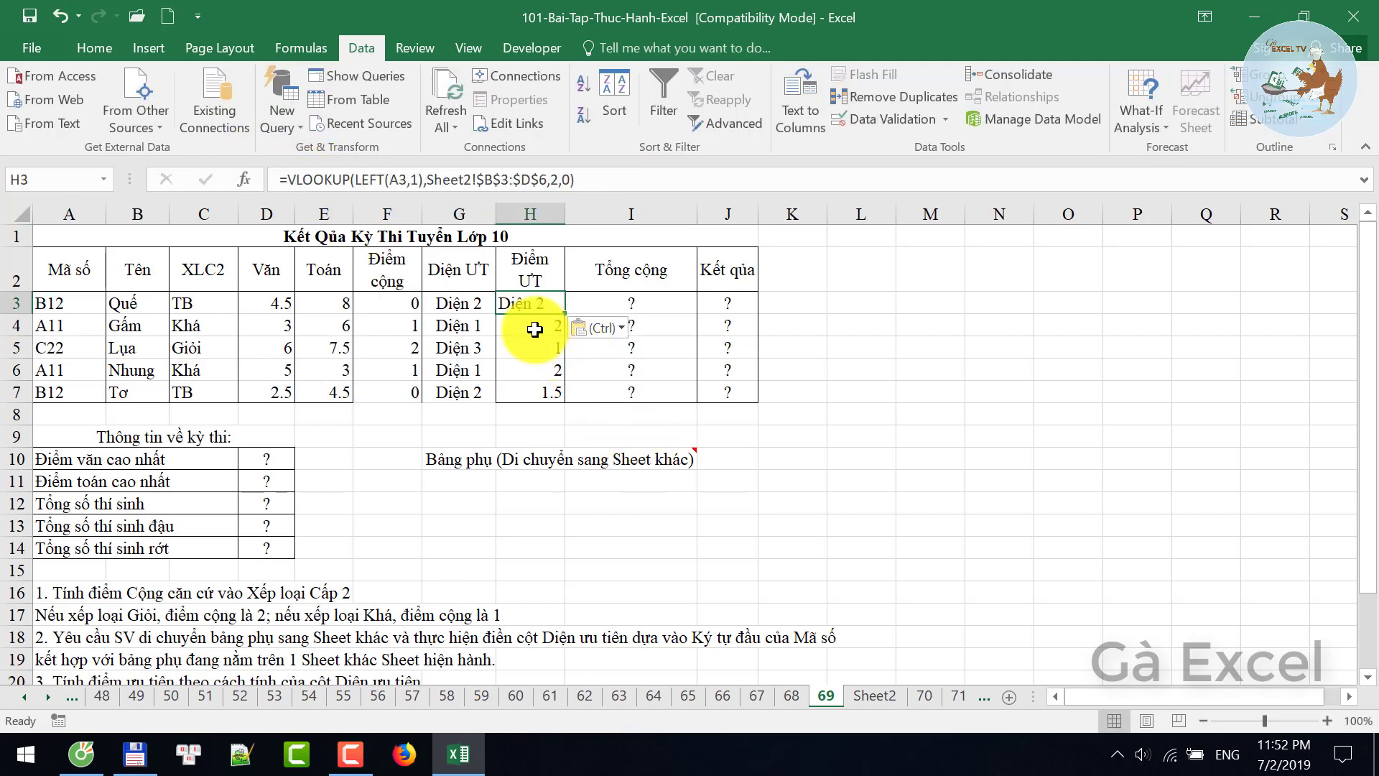
- Change H3's column index from 2 to 3, then fill the formula down to H7
left_click(557, 186)
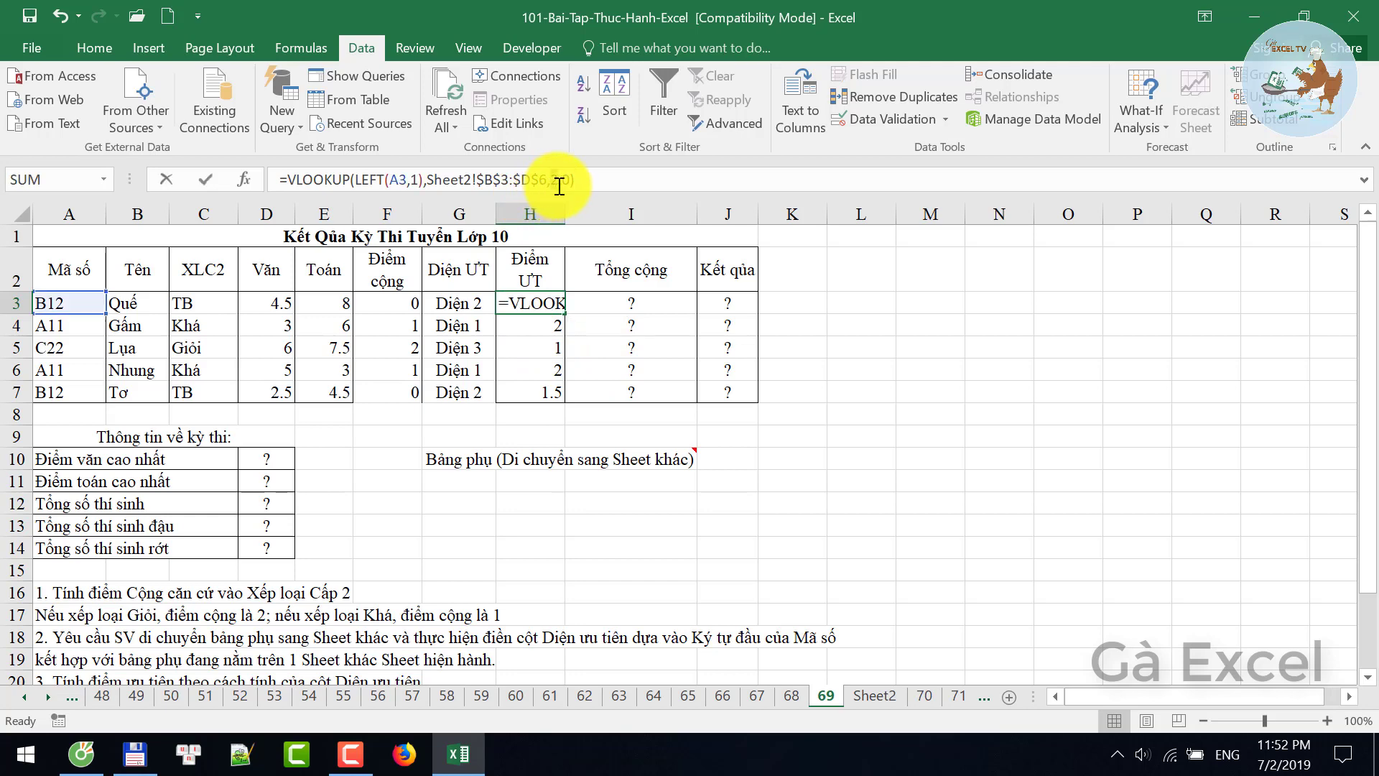
double_click(555, 180)
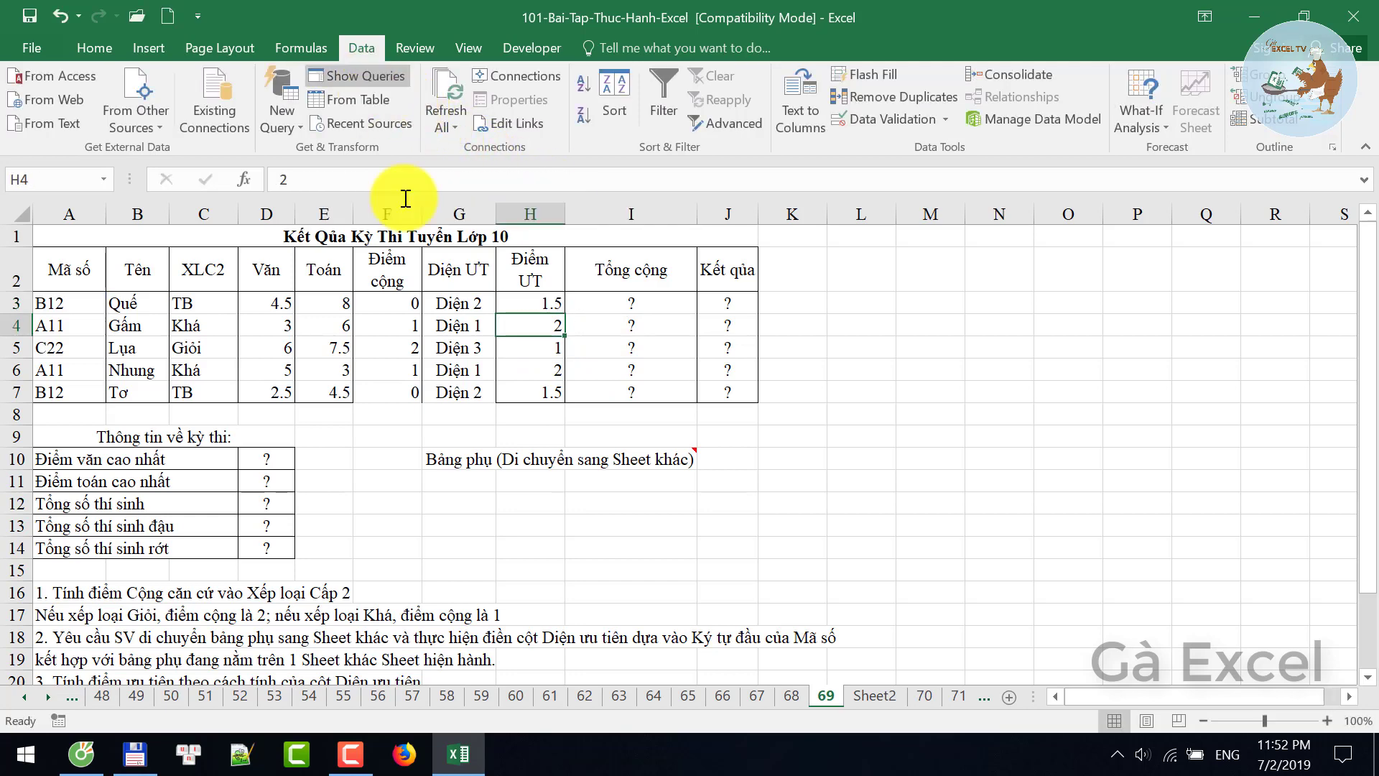
left_click(538, 302)
left_click_drag(565, 314, 569, 314)
double_click(570, 314)
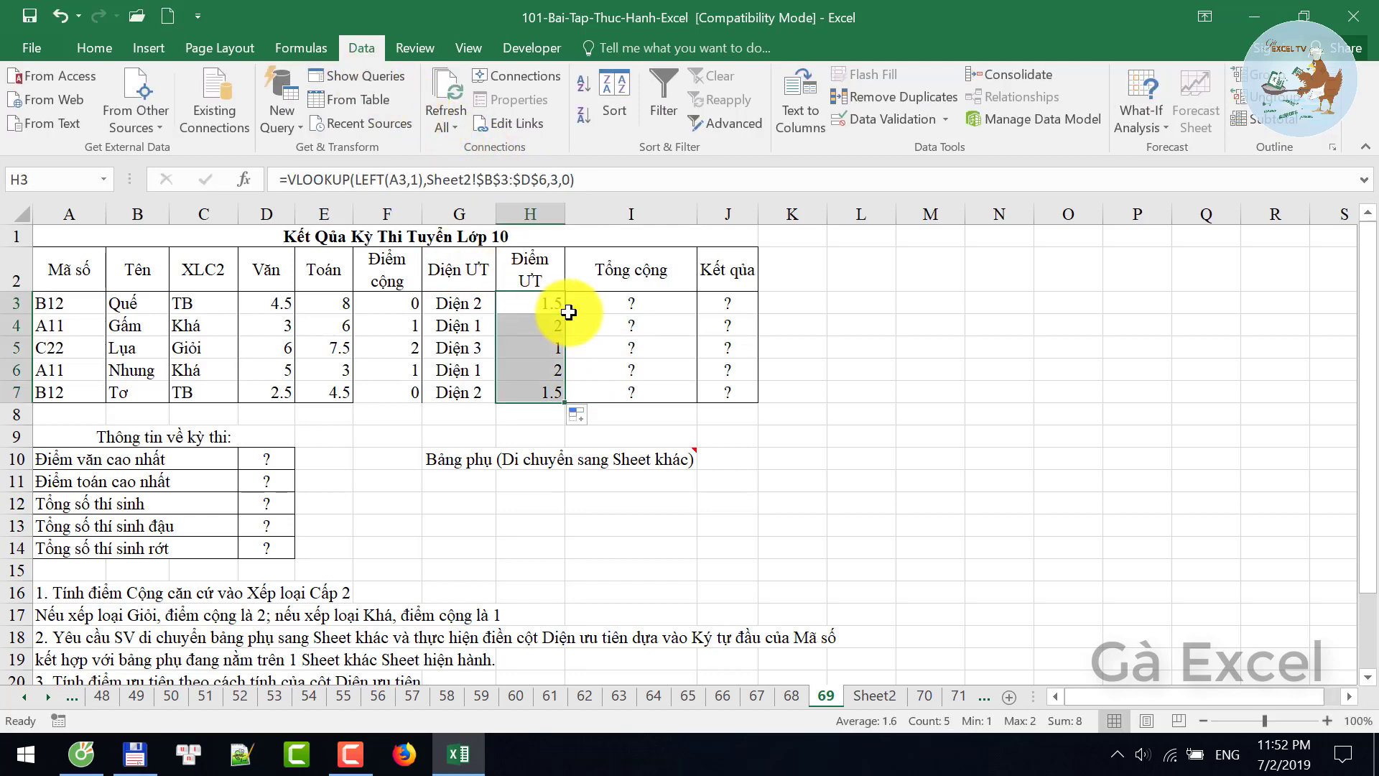
left_click(557, 323)
left_click(554, 350)
left_click(542, 323)
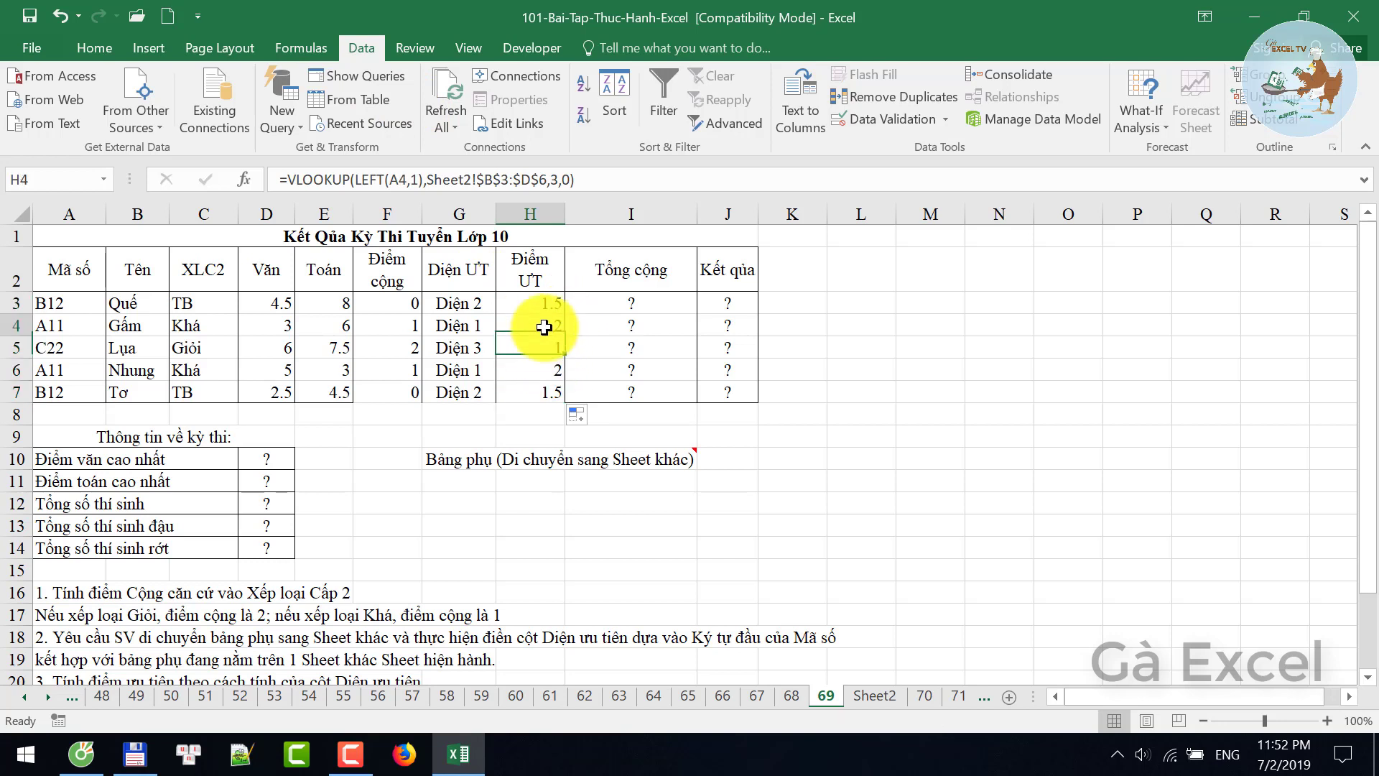
left_click(546, 303)
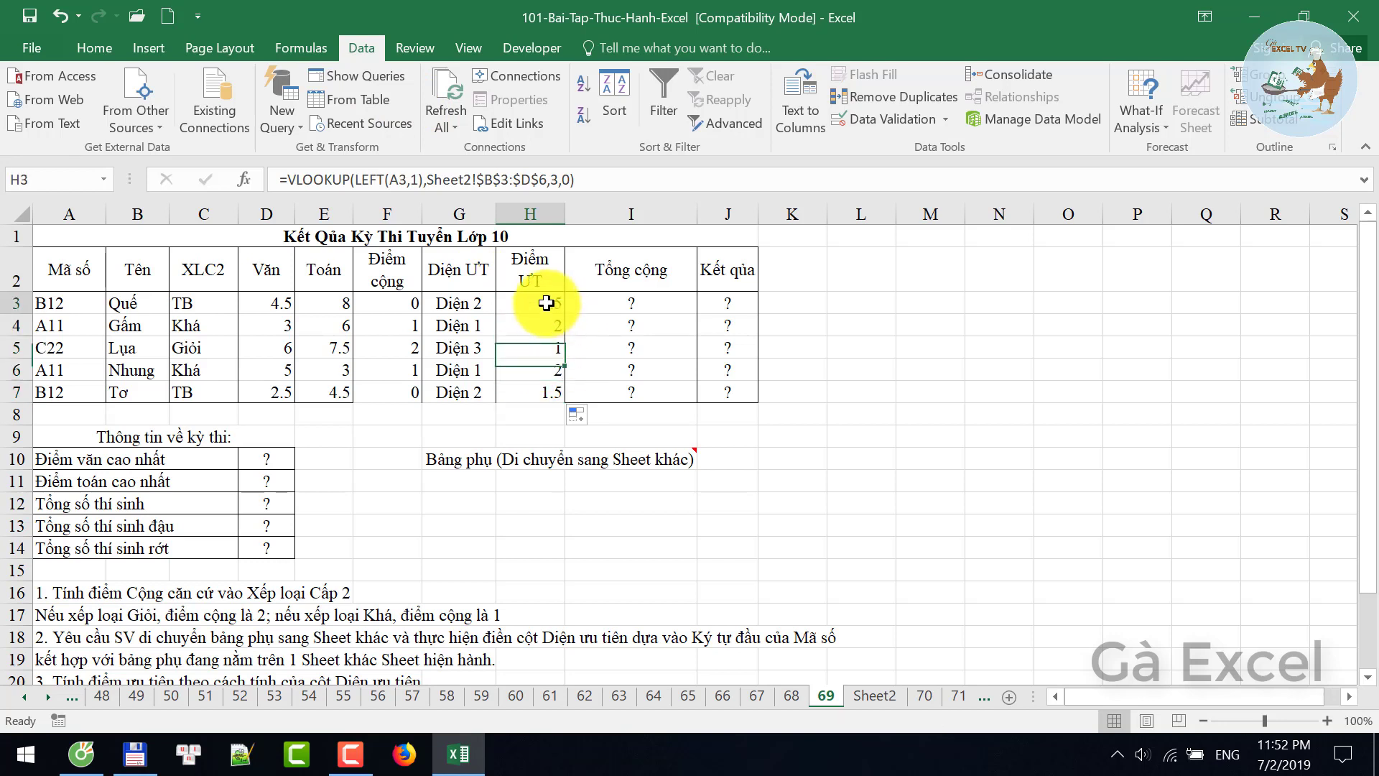
left_click(542, 392)
left_click(543, 303)
left_click_drag(565, 314, 560, 391)
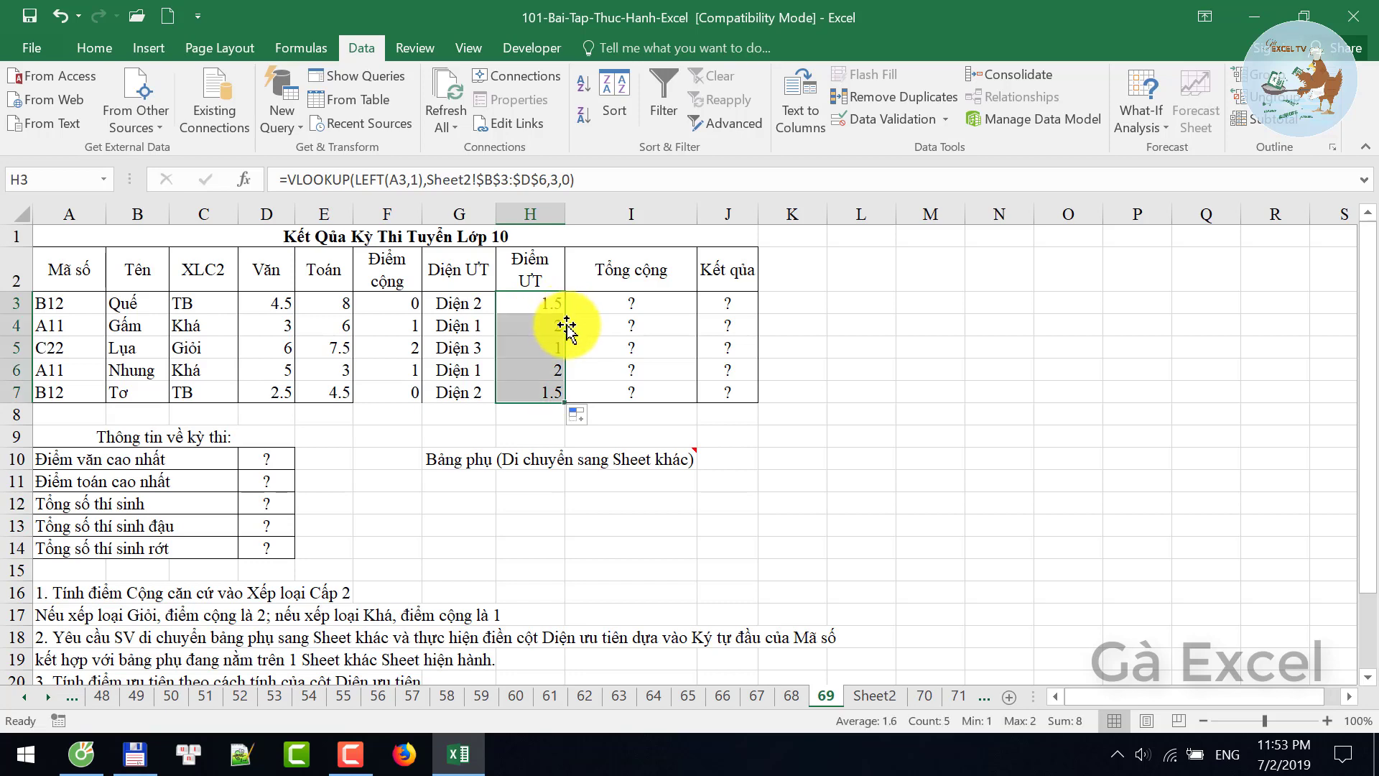
- Enter =SUM(D3:F3,H3) in I3 and fill it to I7, giving 14, 12, 16.5, 11, 8.5
scroll(383, 645, "down", 1)
scroll(383, 646, "down", 3)
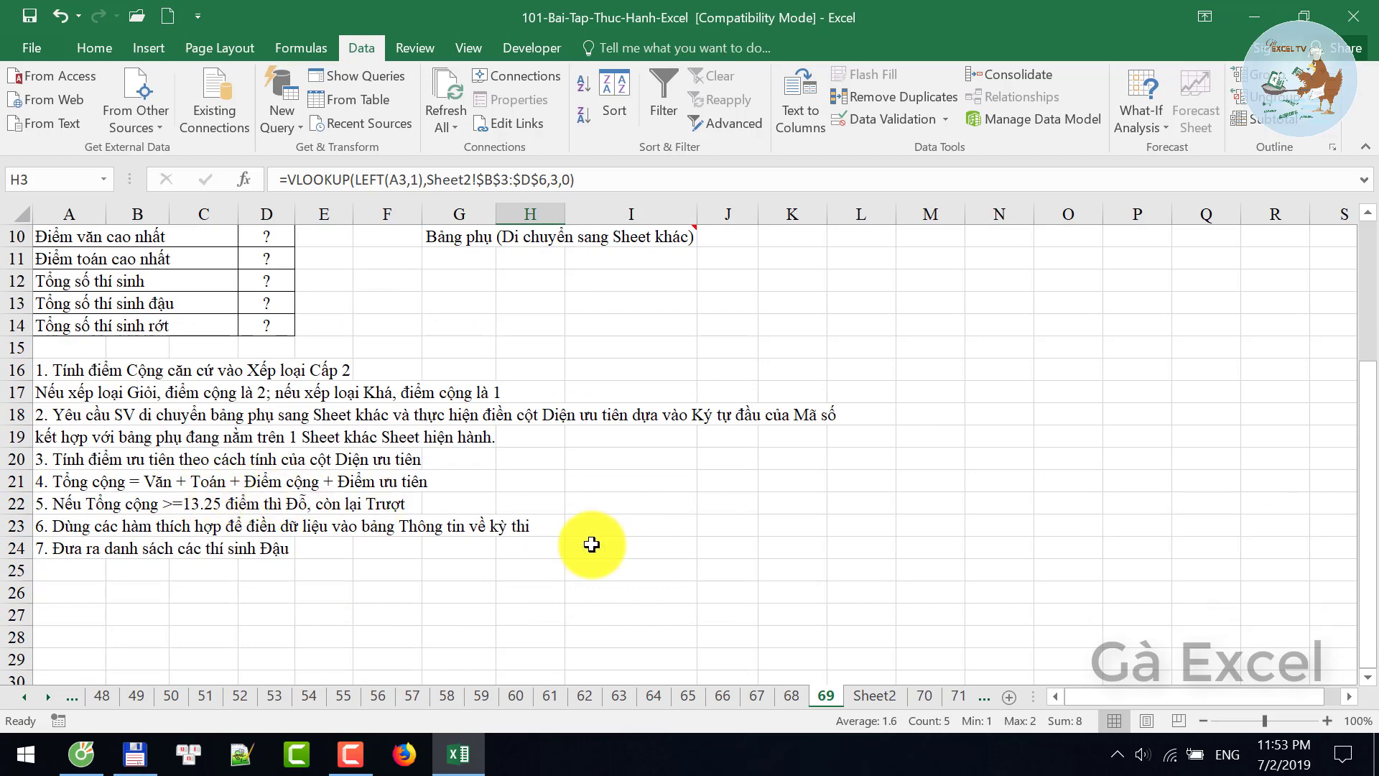
scroll(591, 544, "up", 3)
left_click(619, 304)
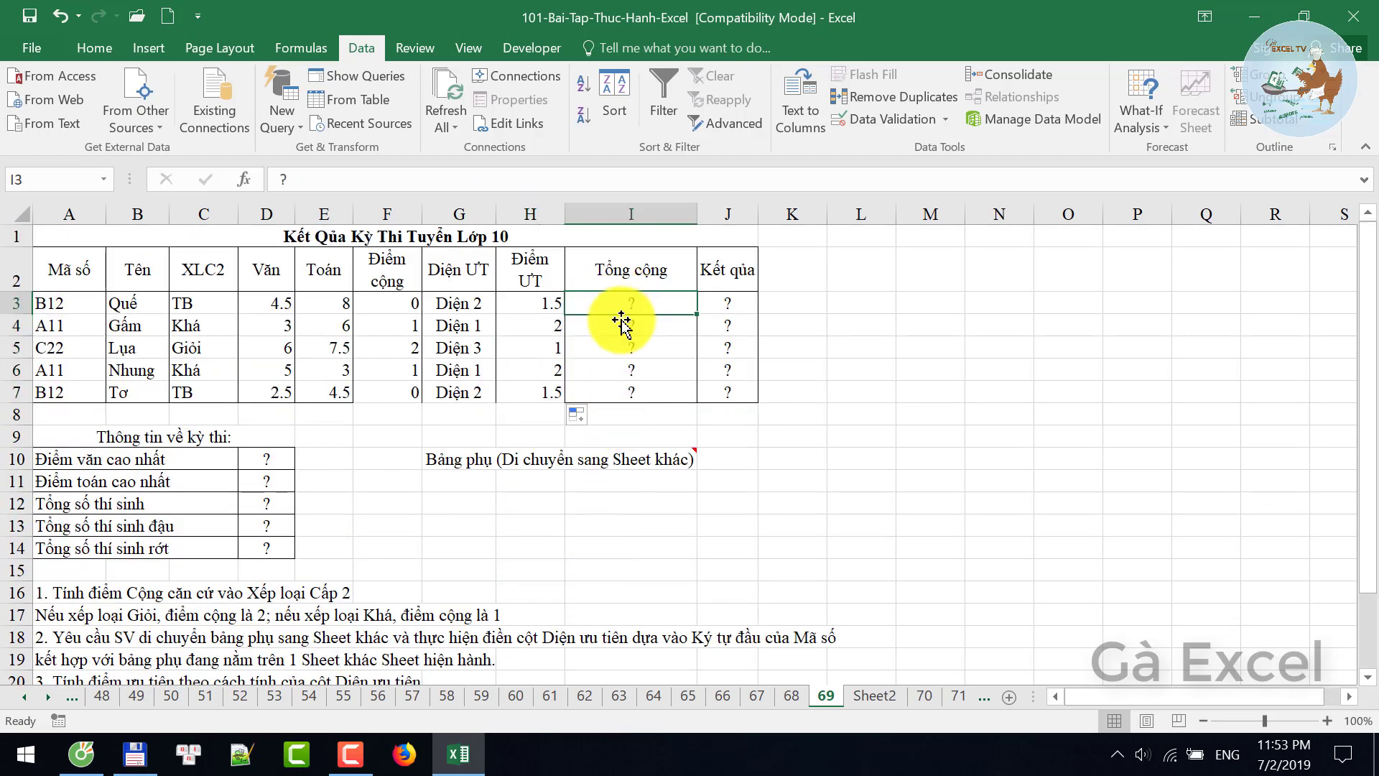
type("=SUM(")
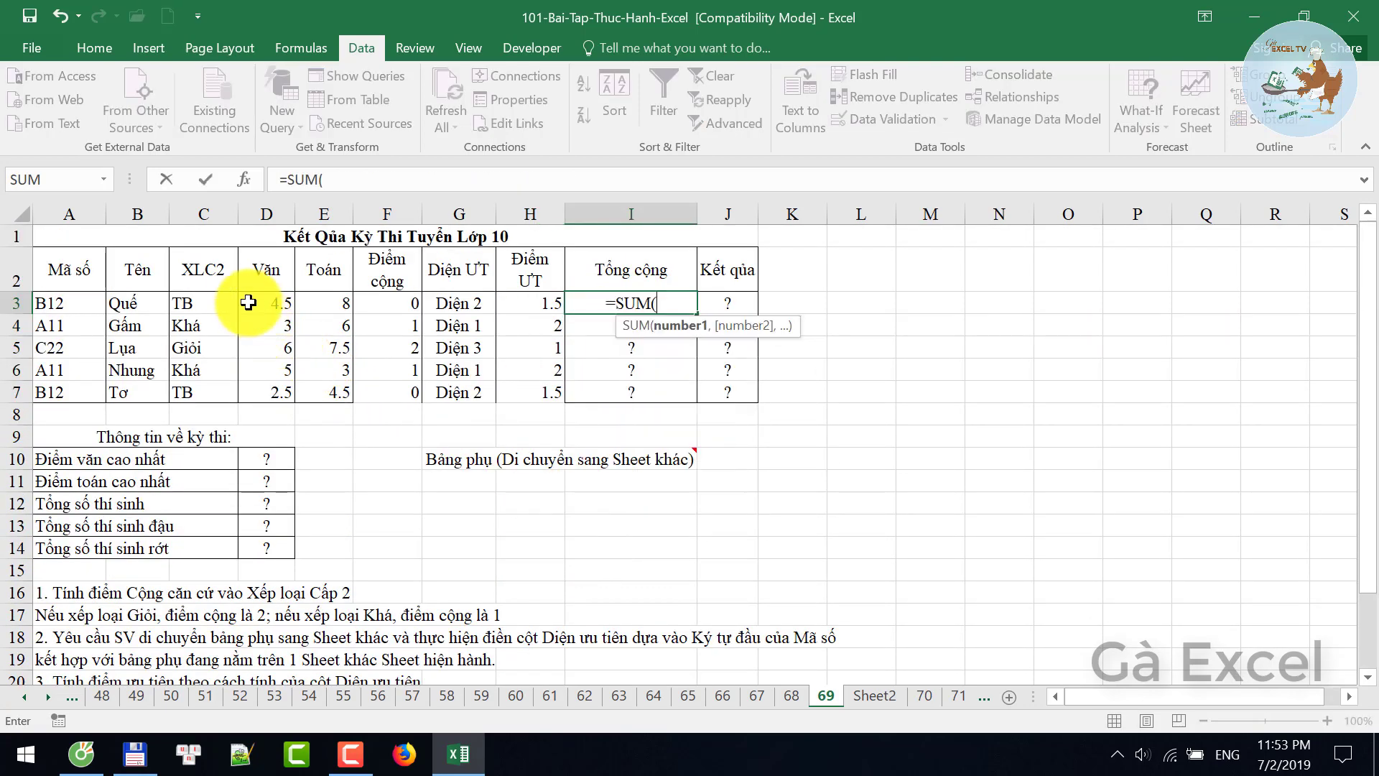
left_click_drag(246, 294, 404, 308)
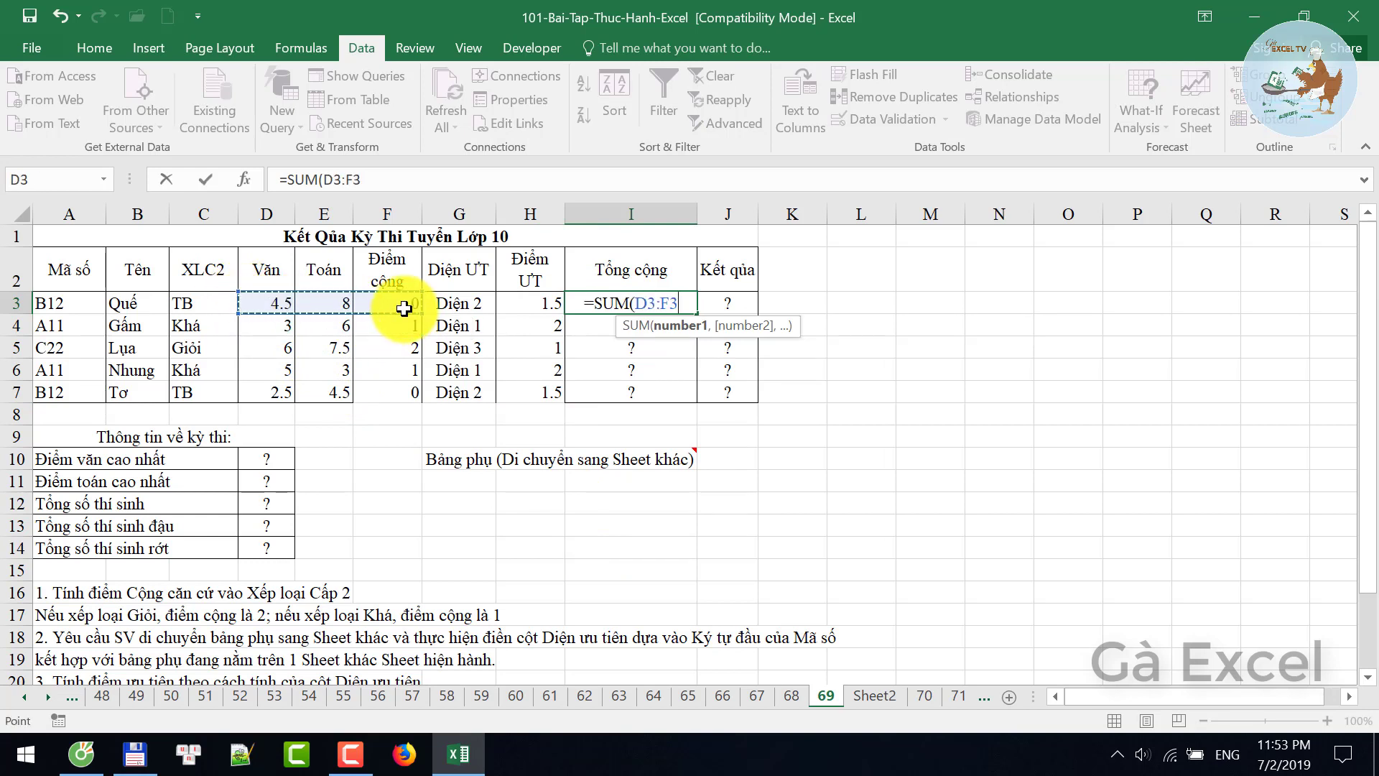
type(",")
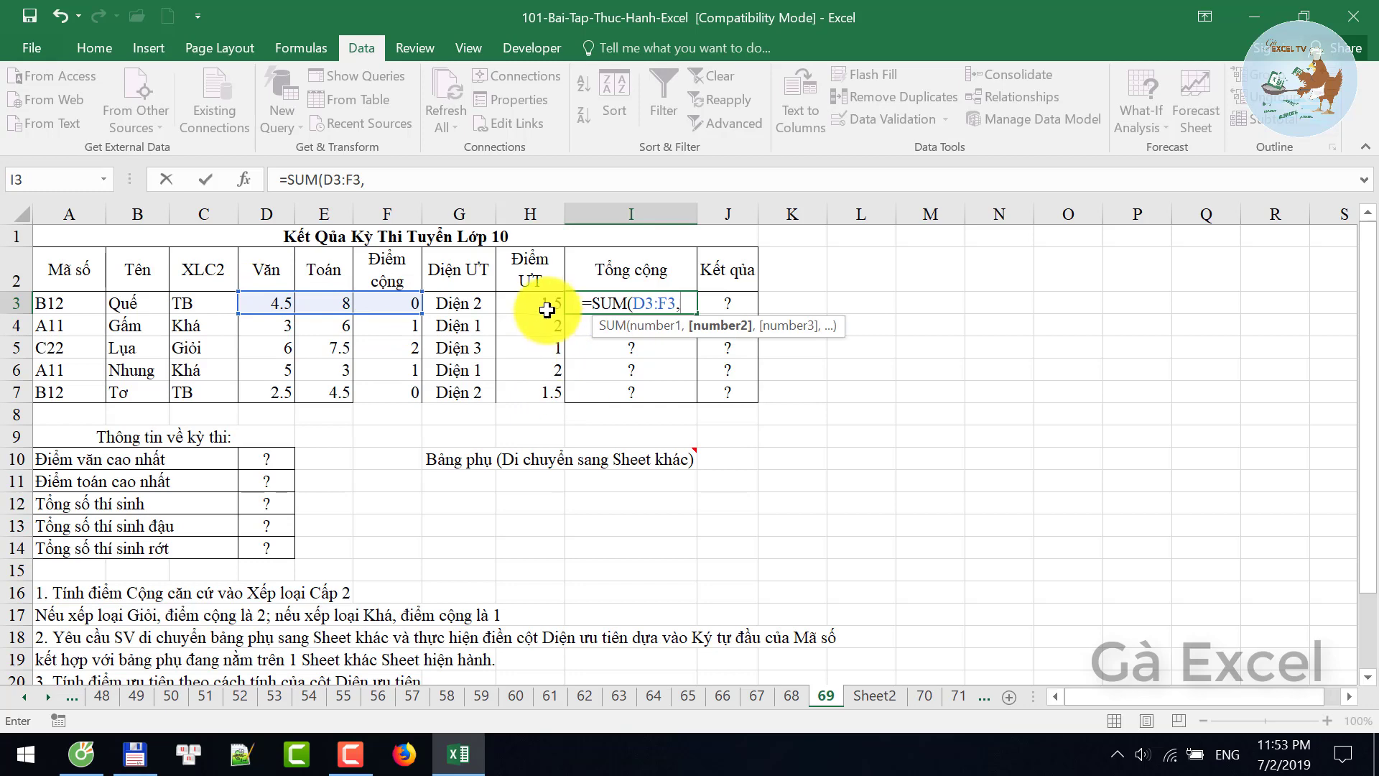
left_click(546, 304)
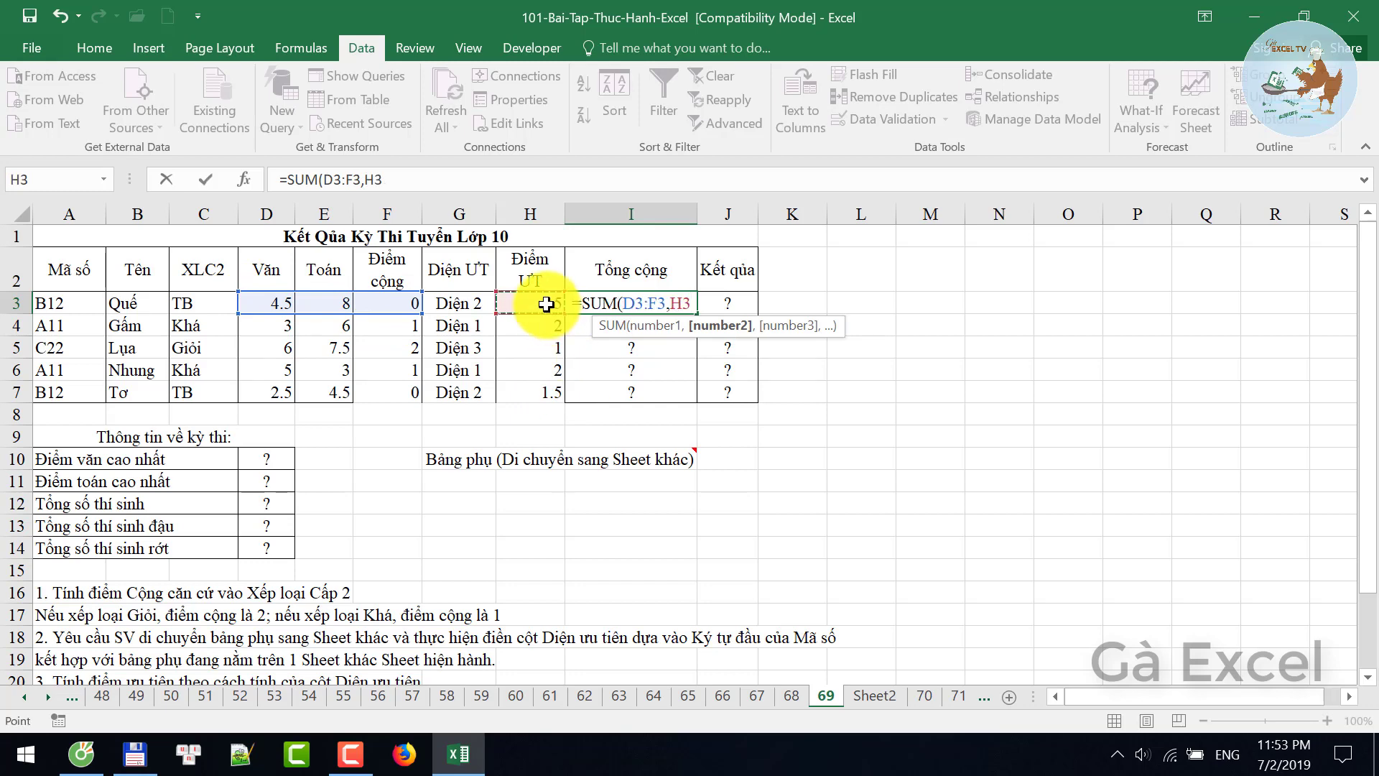
key("ctrl+Return")
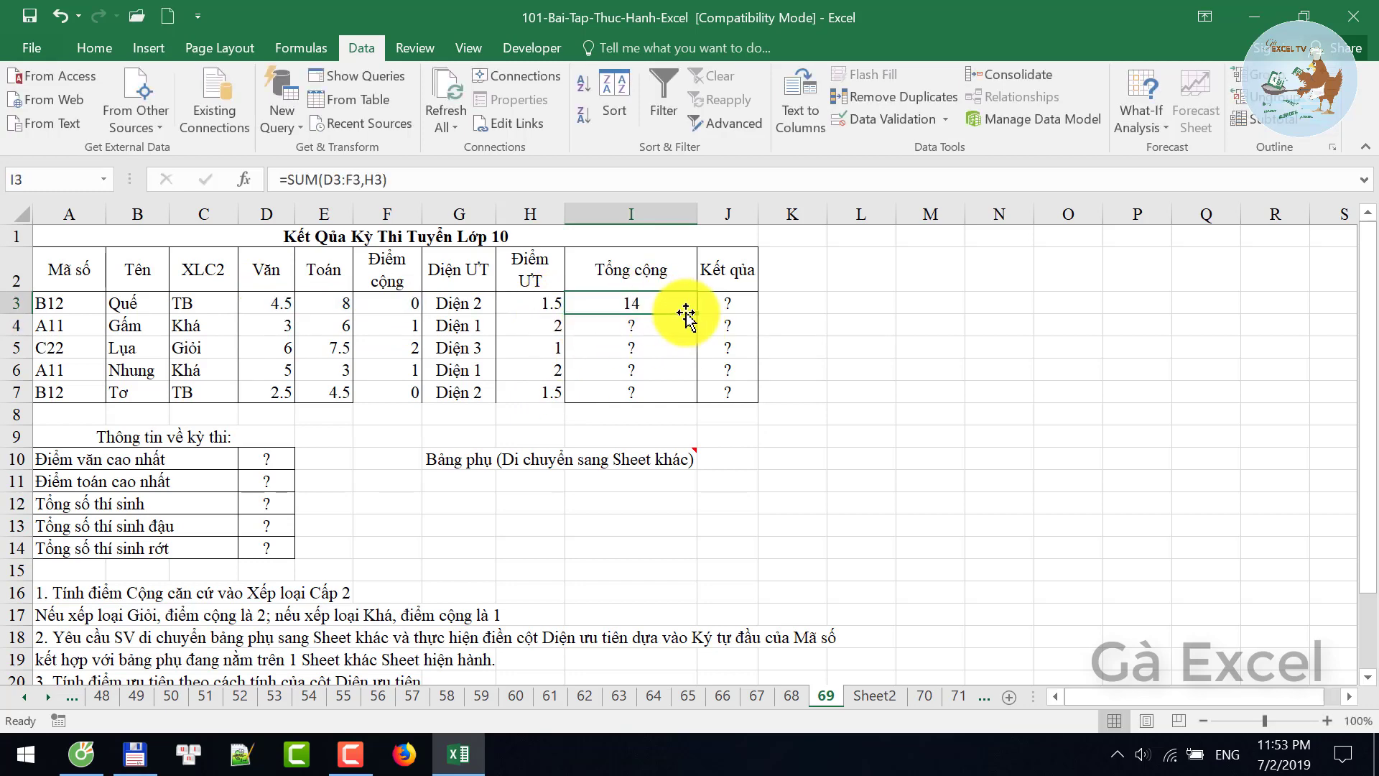
double_click(694, 314)
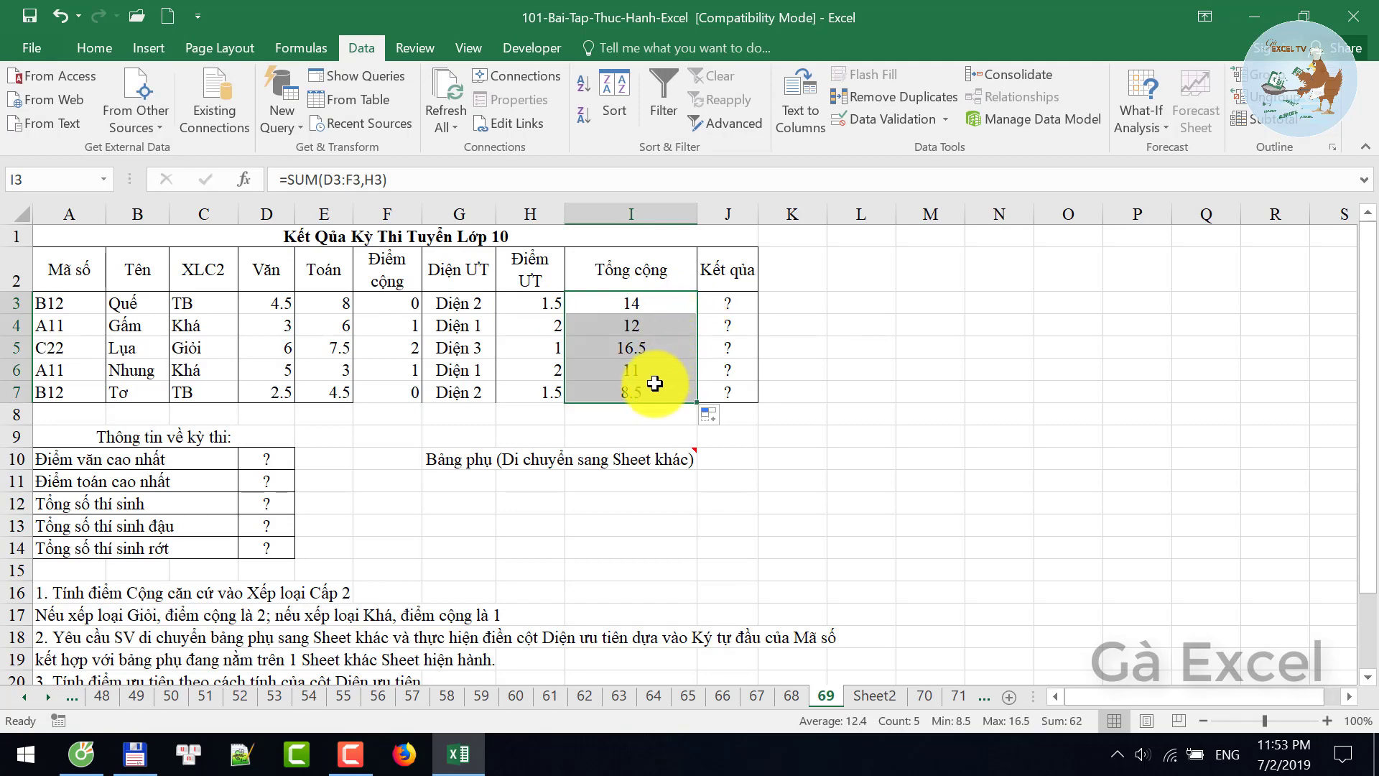
scroll(651, 397, "down", 1)
scroll(651, 397, "down", 3)
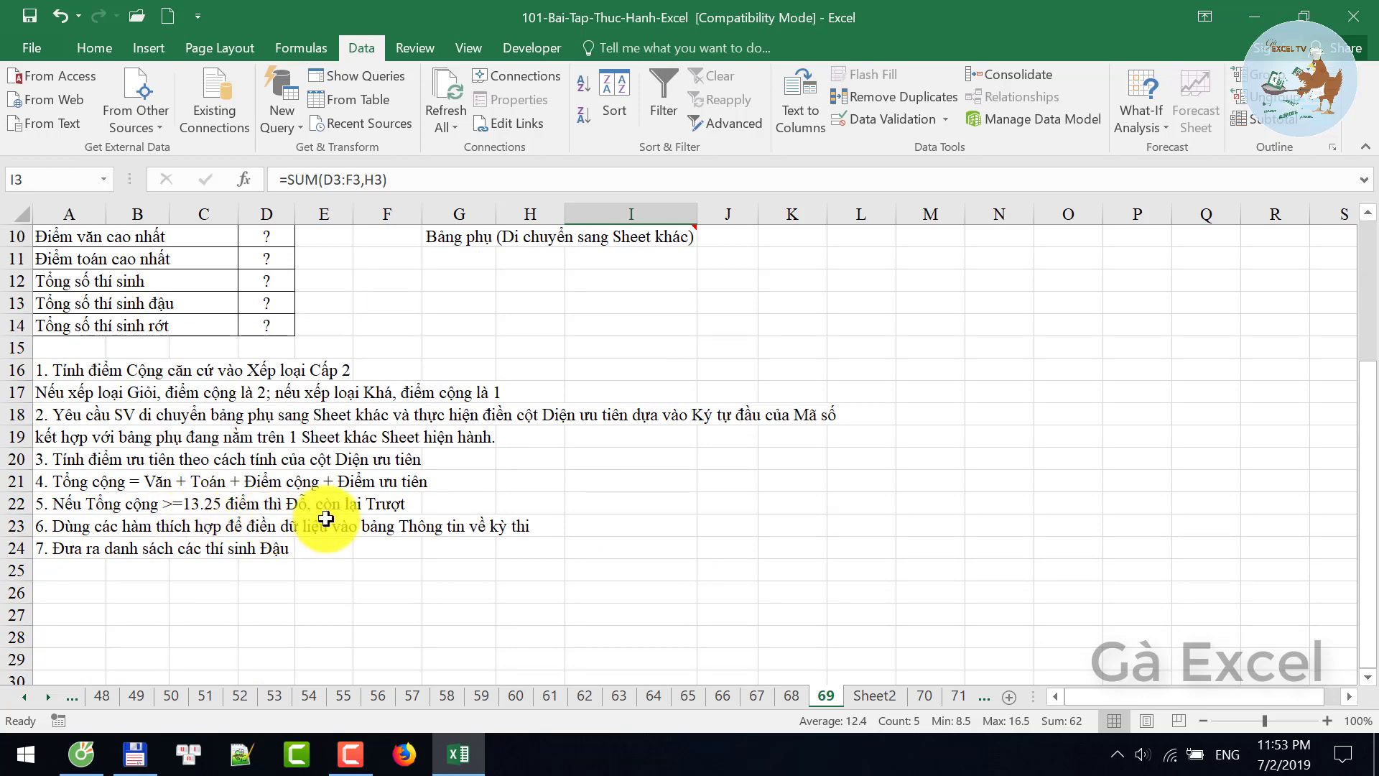
scroll(418, 511, "up", 3)
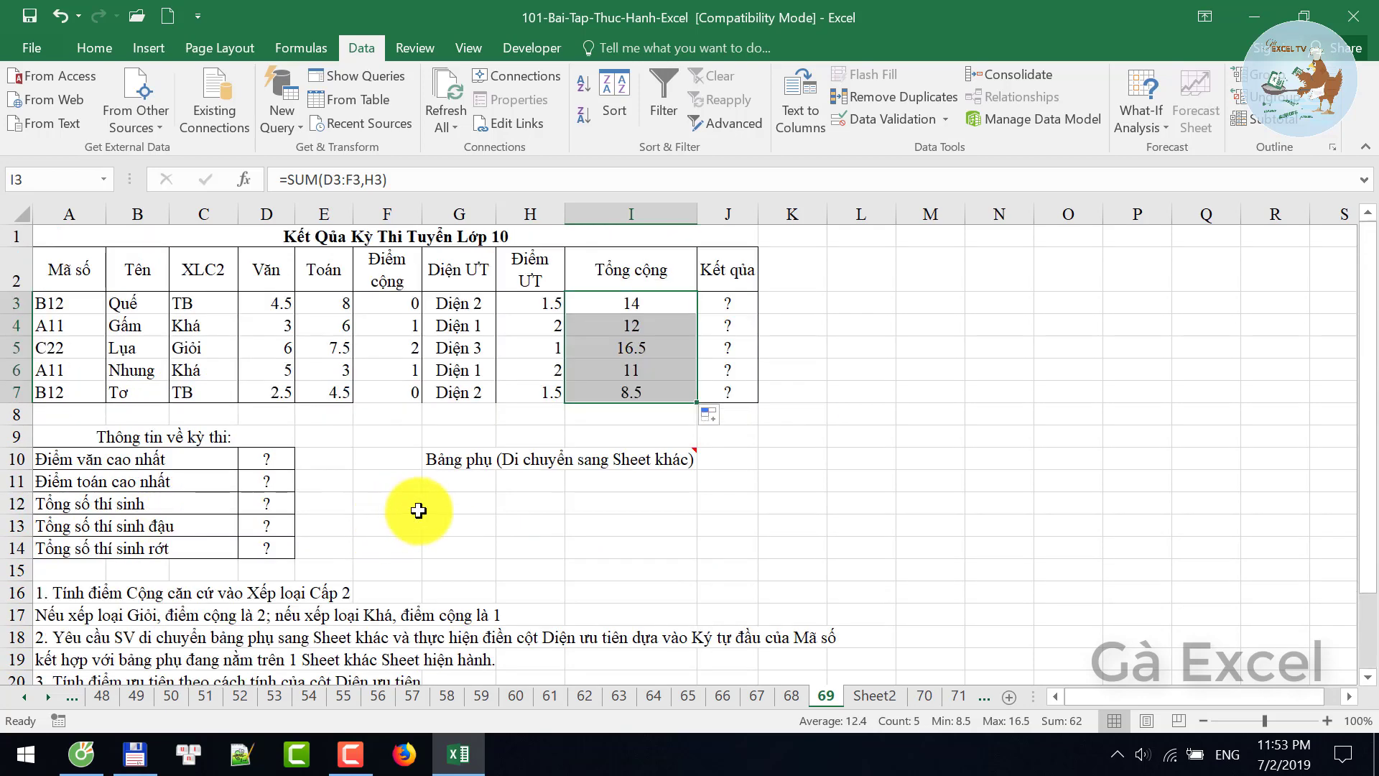
- Enter =IF(I3>=13.25,"Đỗ","Trượt") in J3
left_click(726, 305)
type("=")
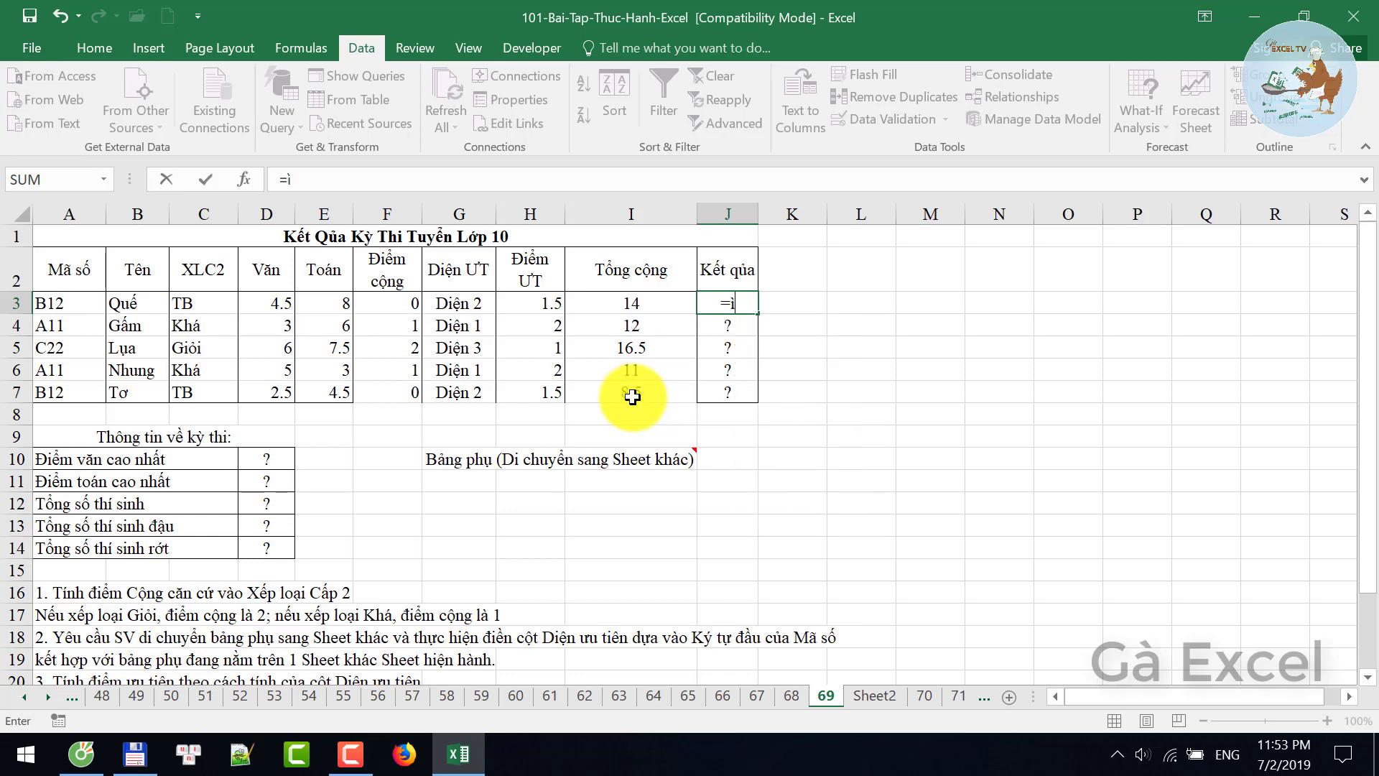
type("if")
key("Tab")
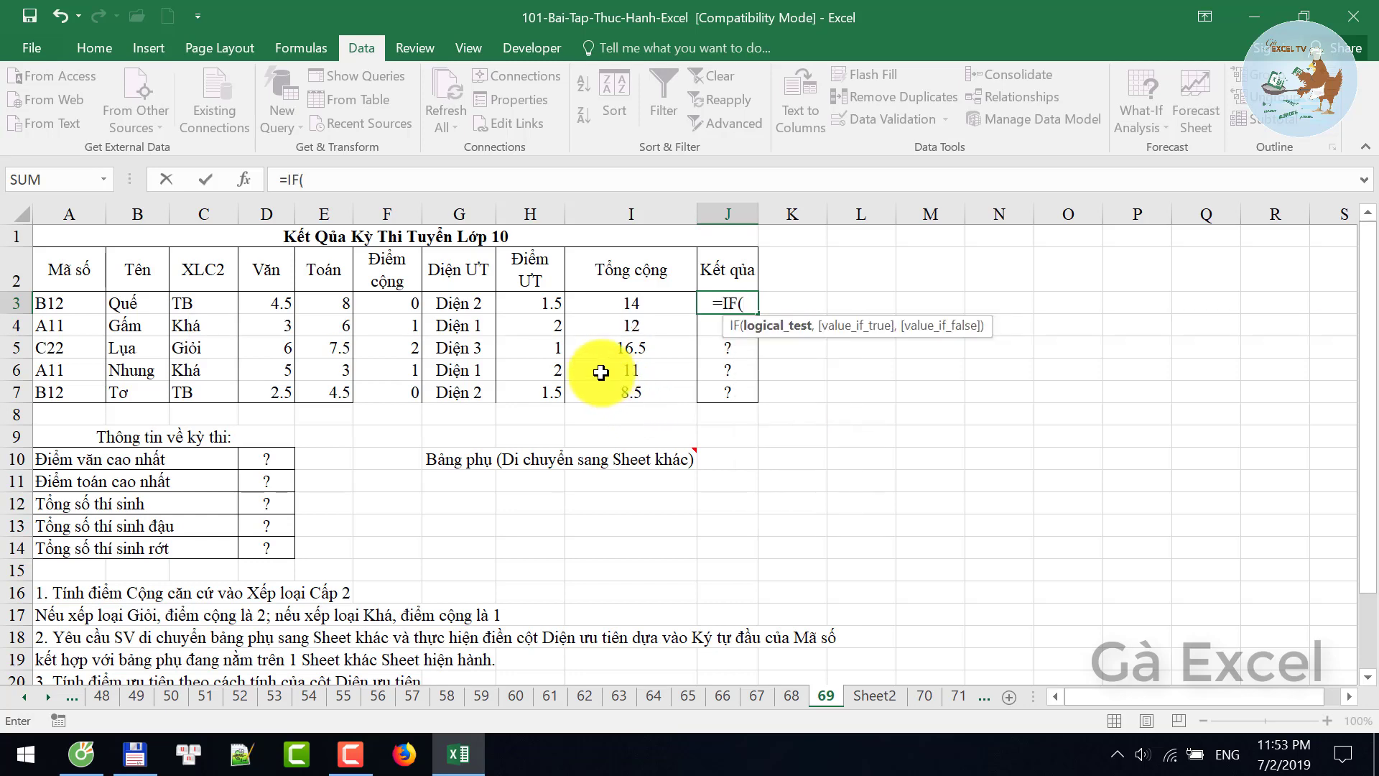
key("Left")
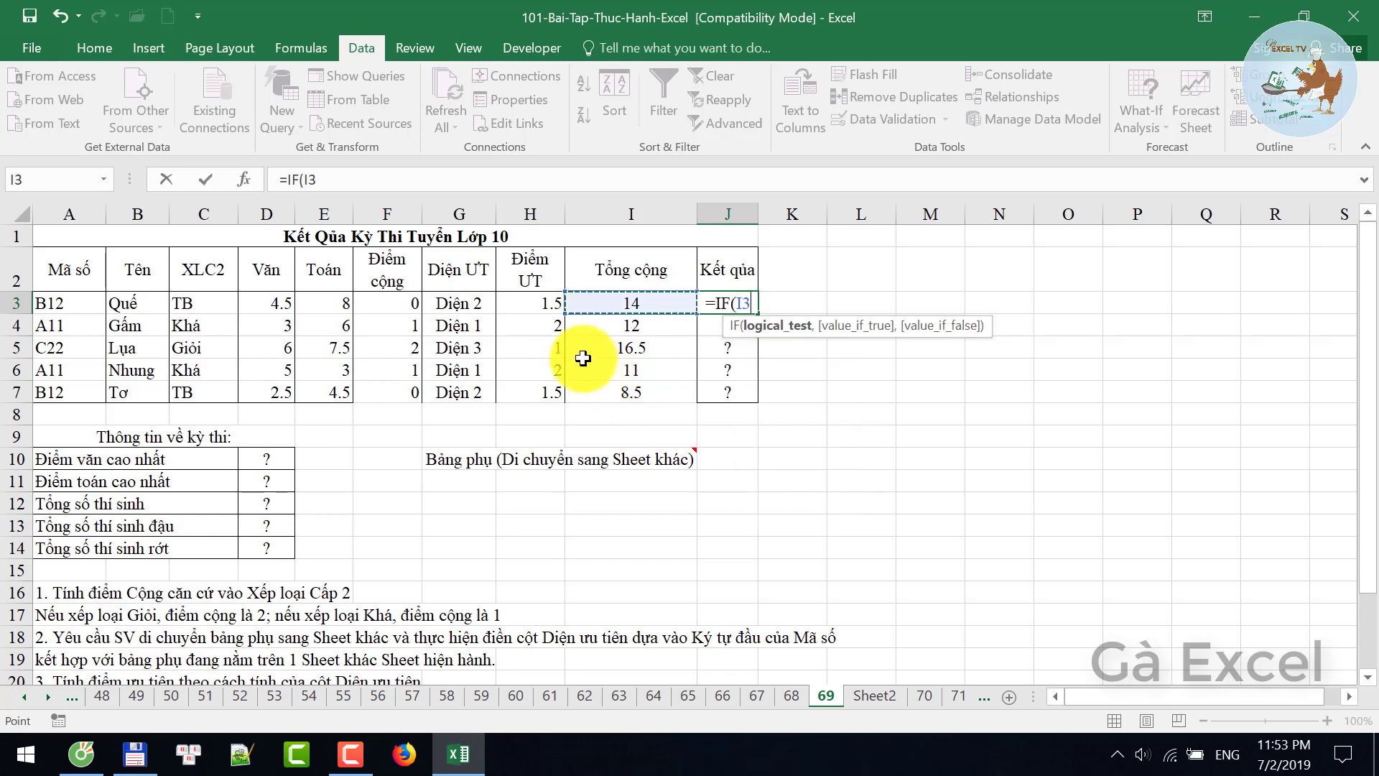
type(">=13")
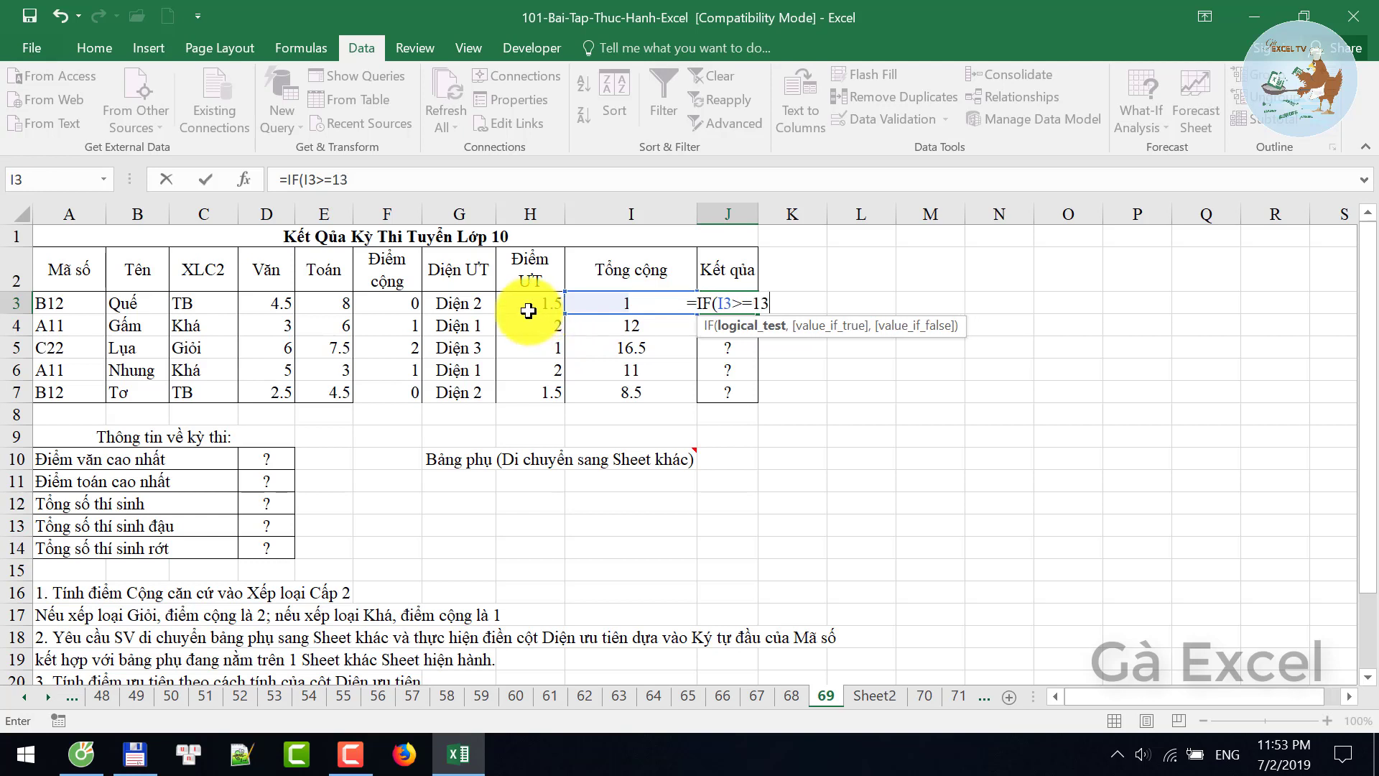
type(".25,")
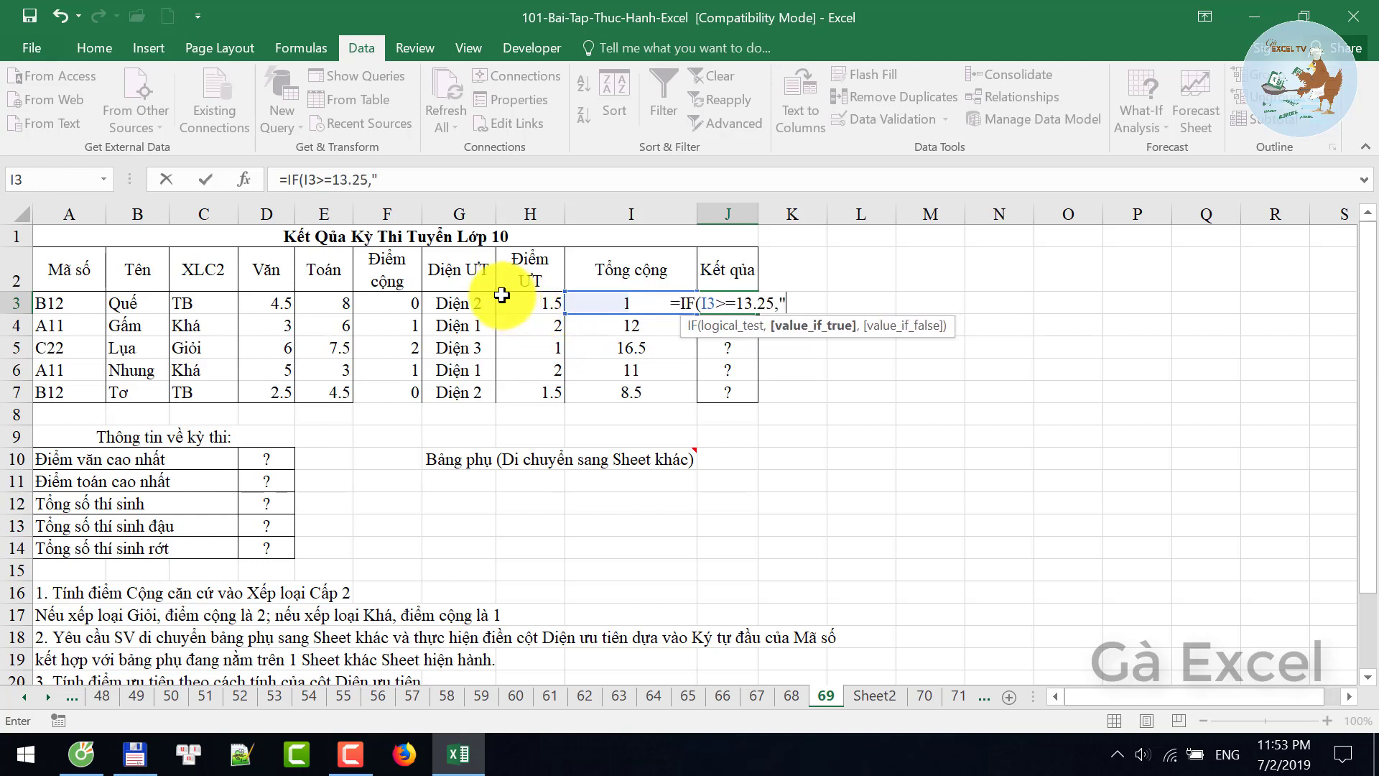
type("\"Đỗ")
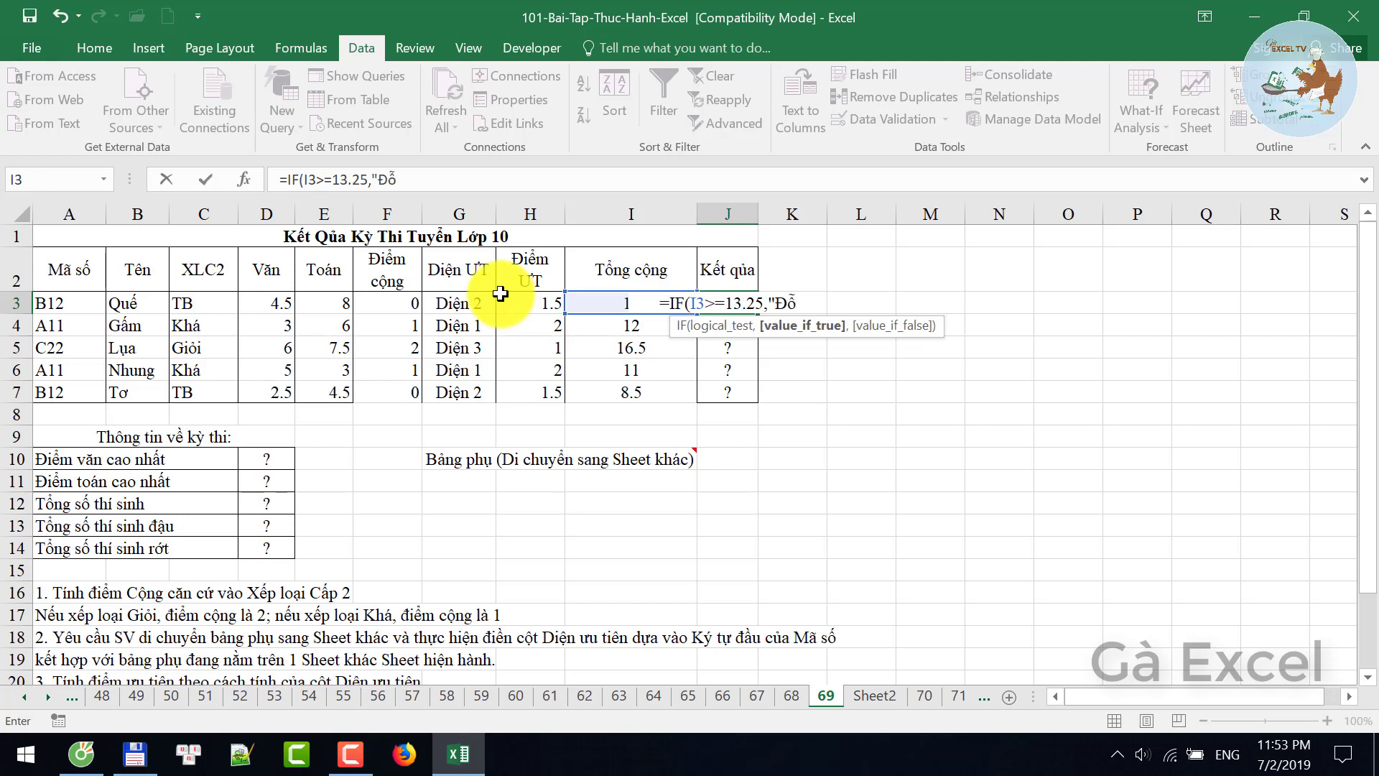
type("\",\"")
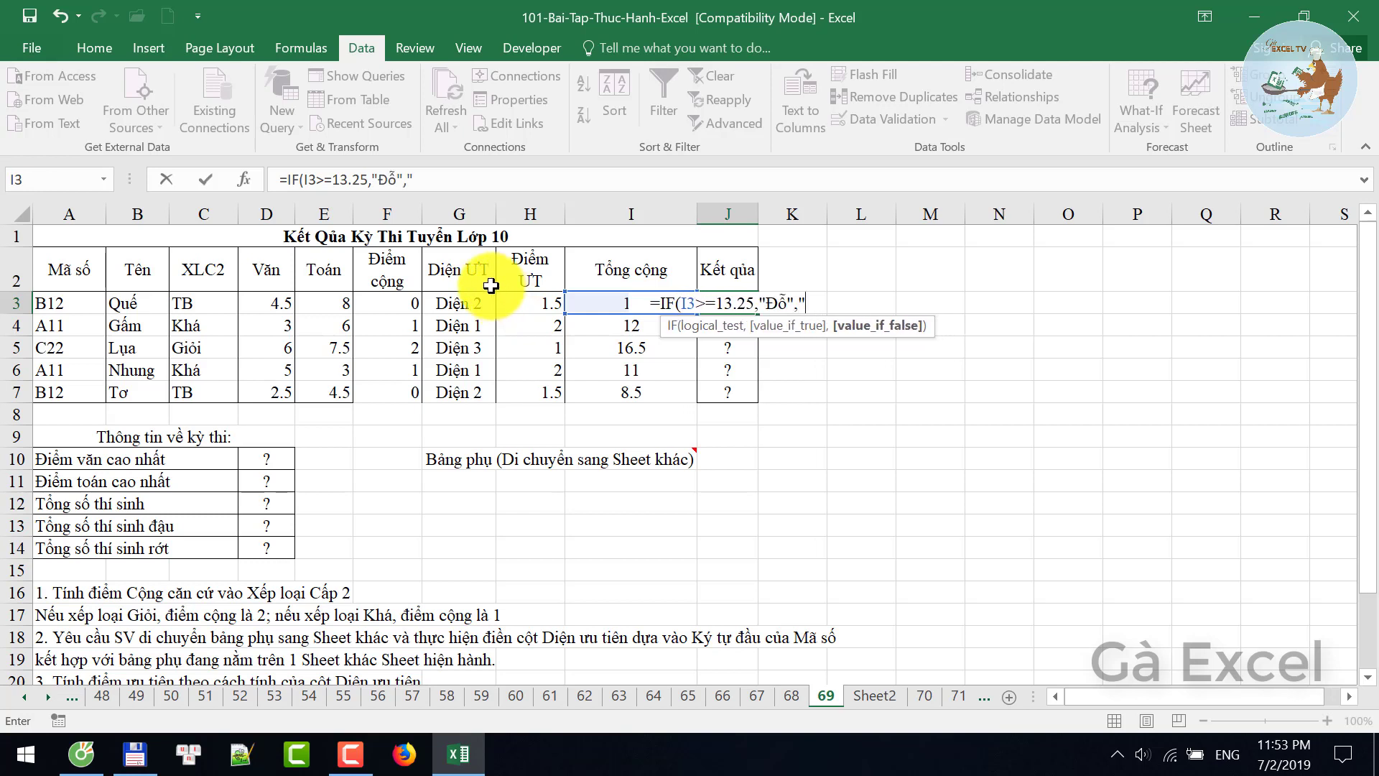
type("Trượt")
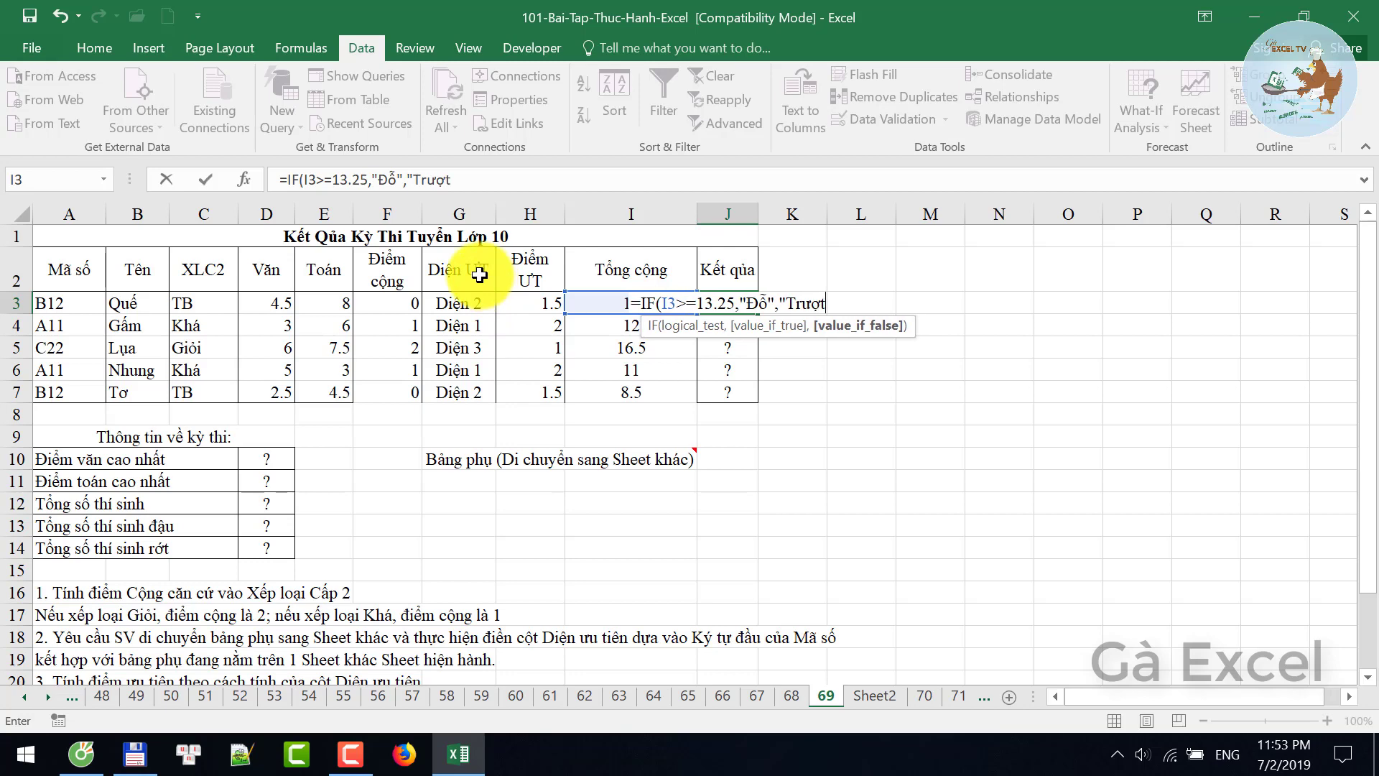
type("\")")
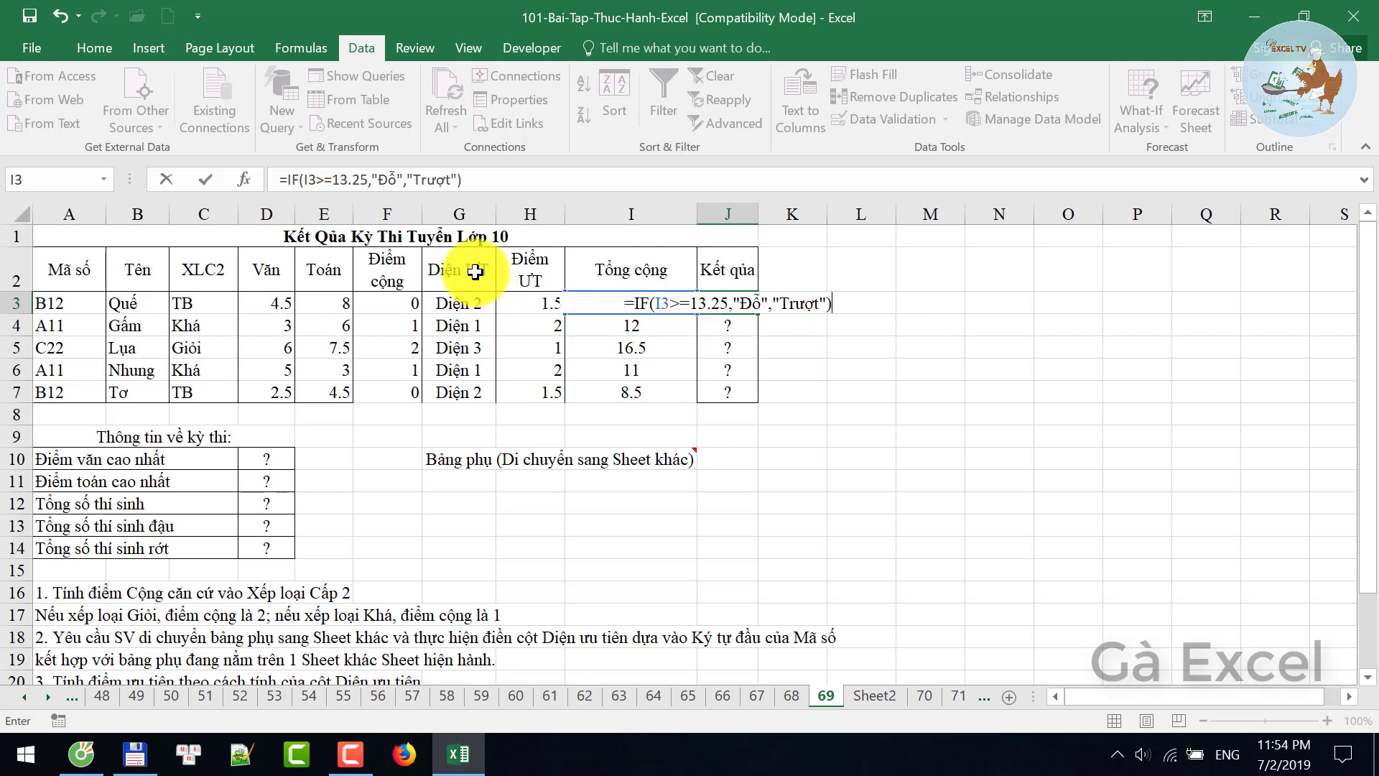
key("Return")
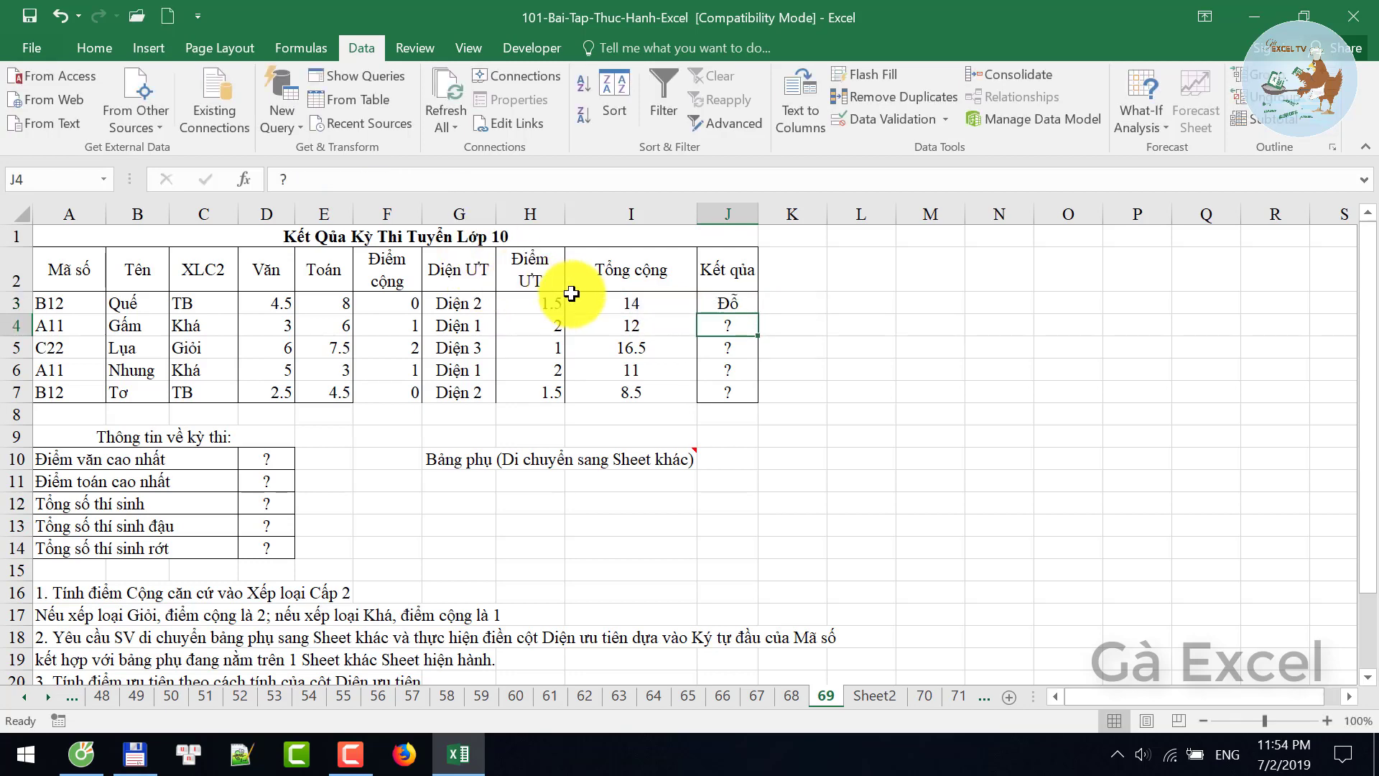
- Fill the pass/fail formula down to J7 and check the results: Đỗ, Trượt, Đỗ, Trượt, Trượt
left_click(606, 299)
left_click(755, 309)
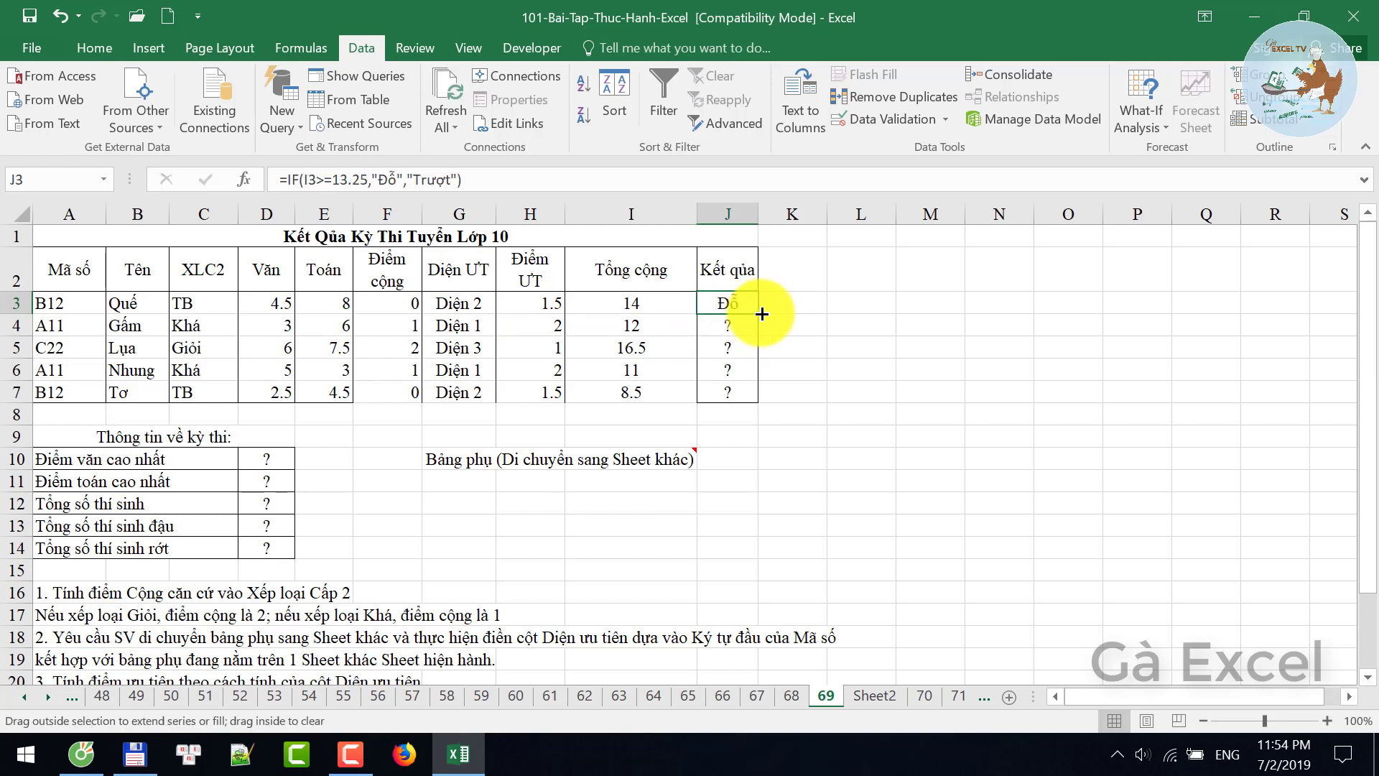
left_click_drag(757, 313, 754, 394)
left_click(638, 317)
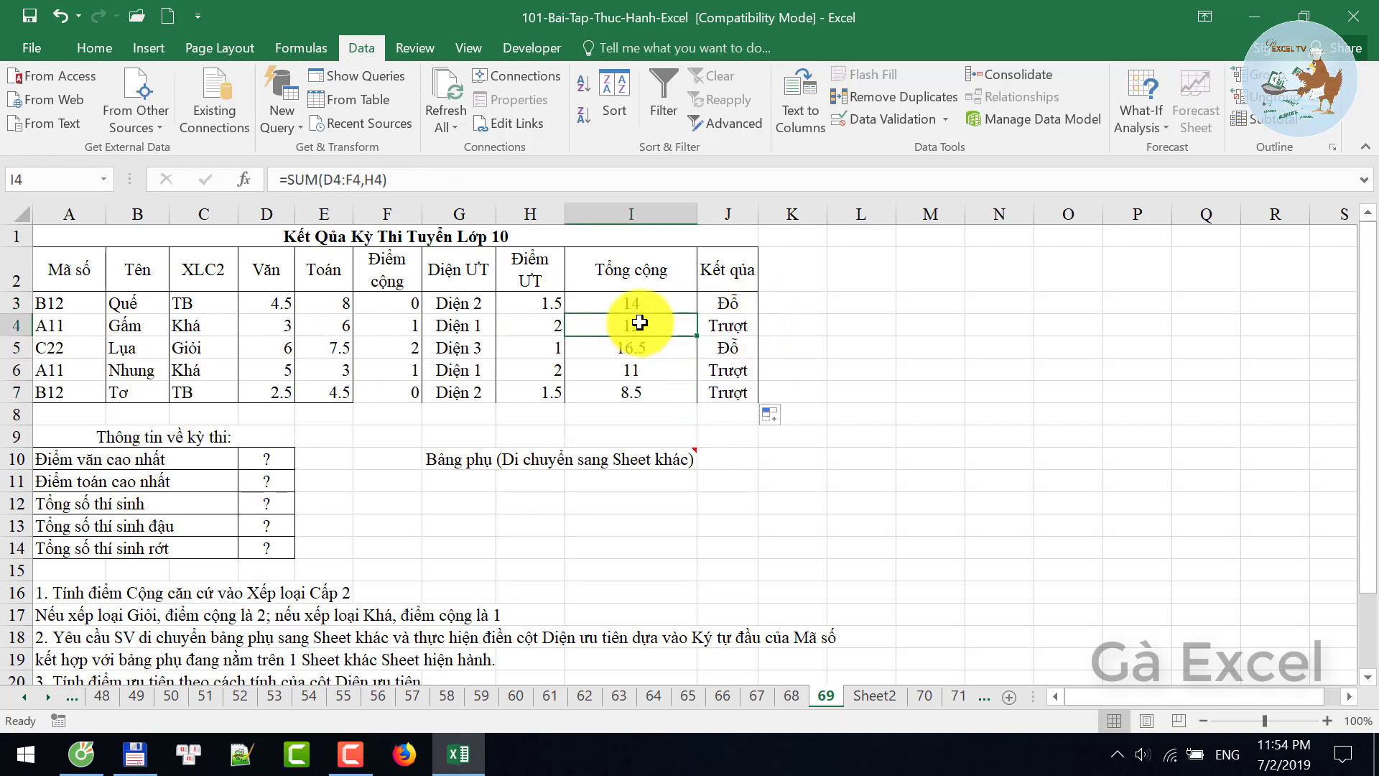
key("Down")
key("Down")
key("Down")
left_click(719, 392)
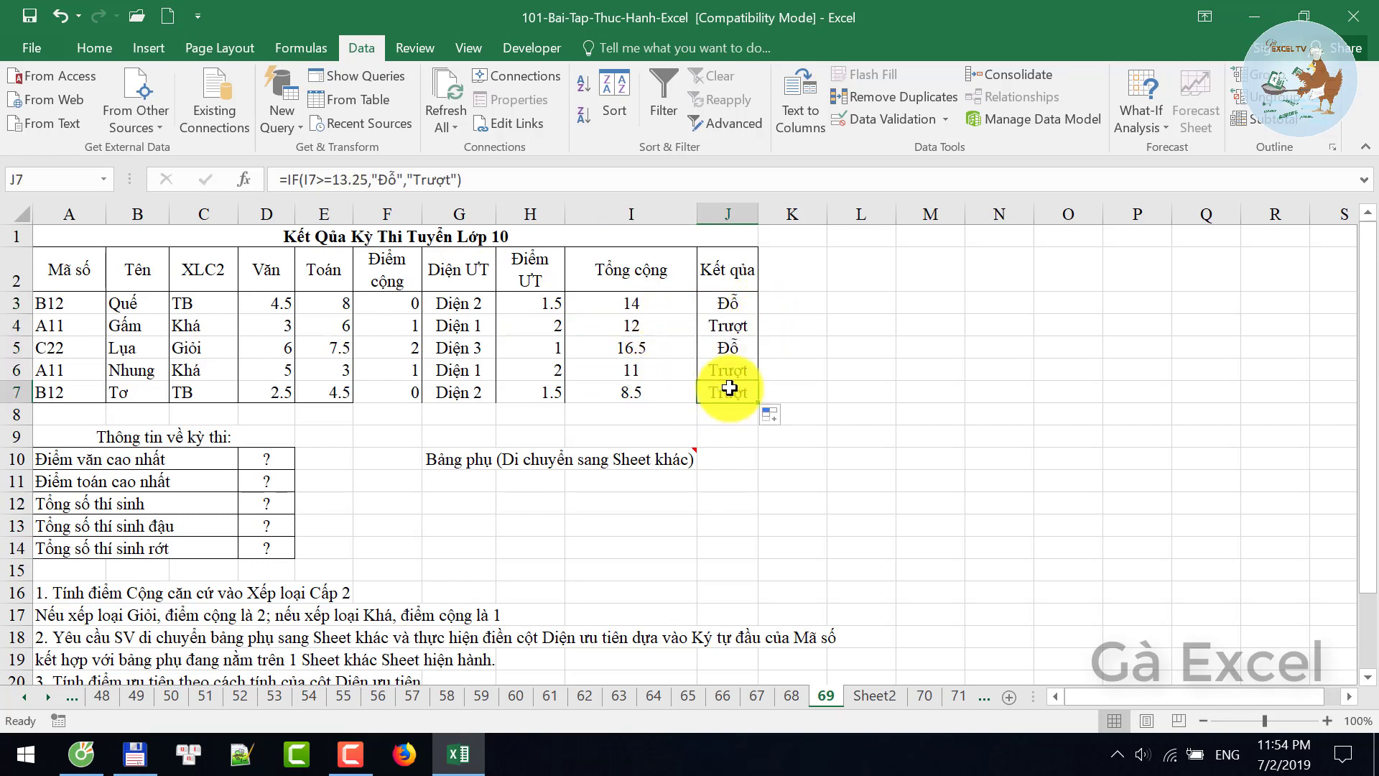
key("Up")
key("Up")
key("Up")
key("Up")
scroll(641, 456, "down", 3)
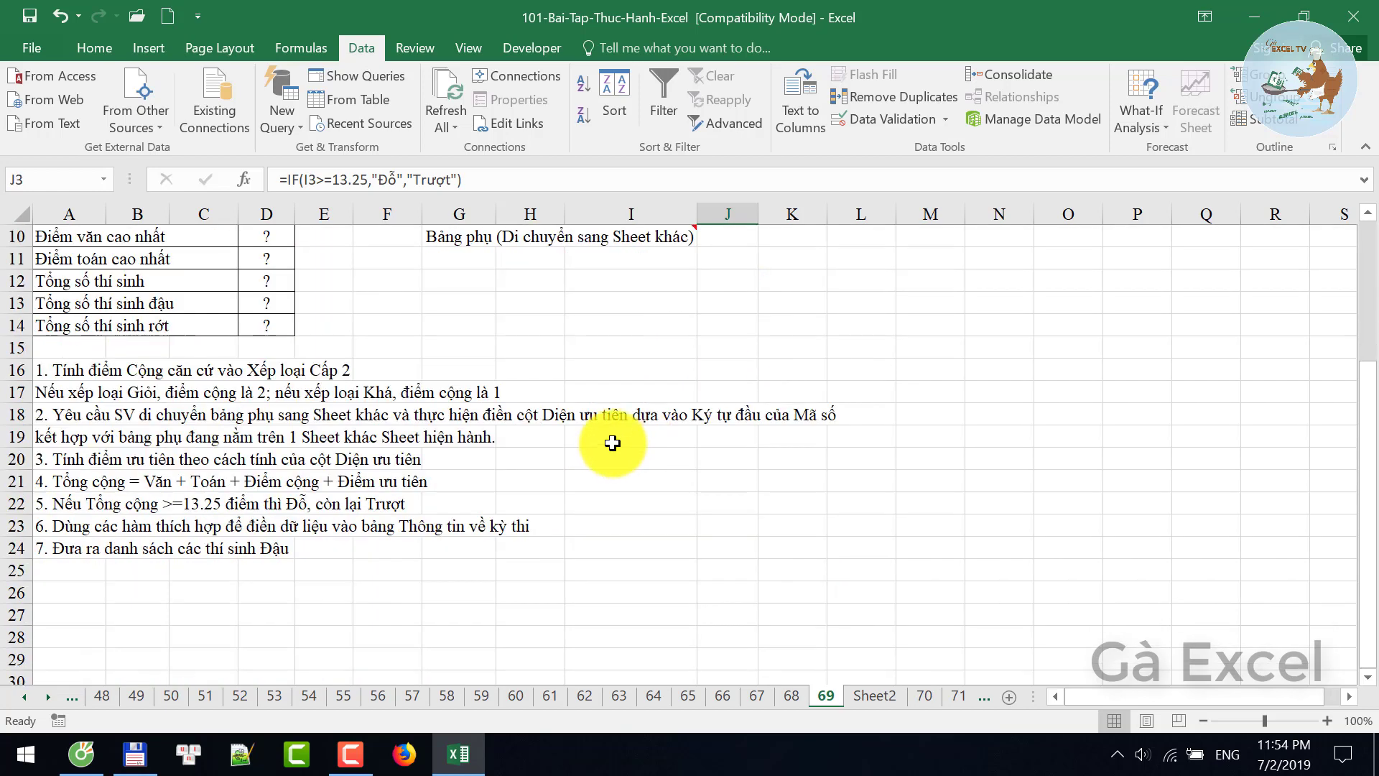
left_click(49, 528)
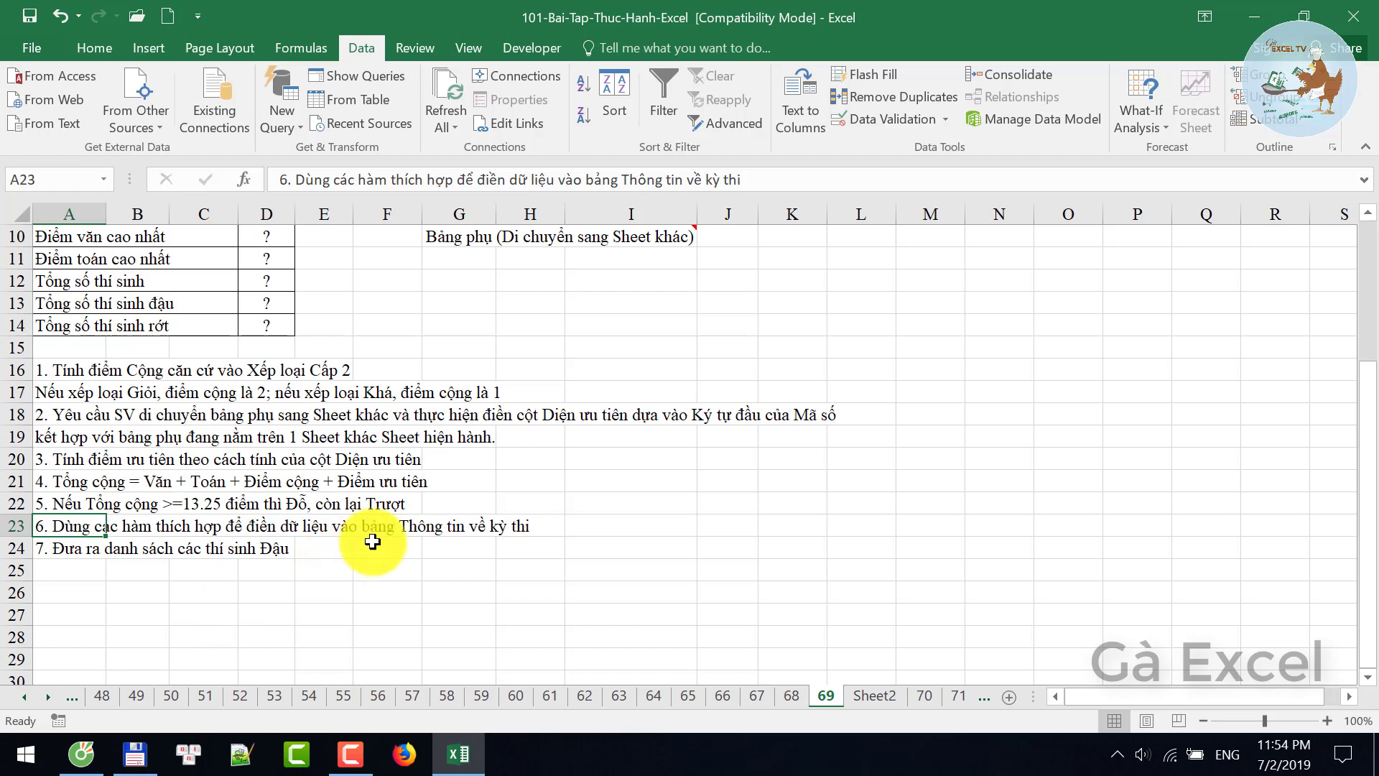
scroll(356, 582, "up", 3)
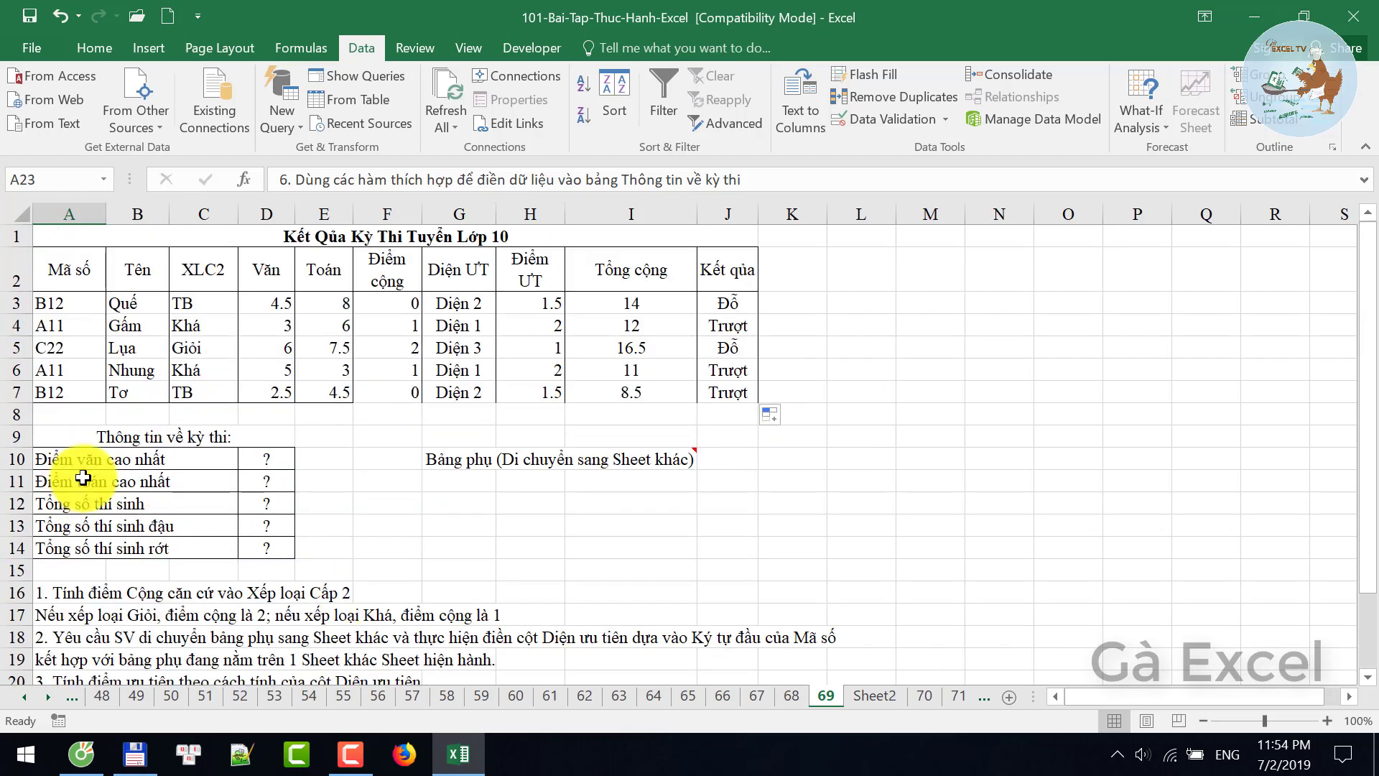
left_click(54, 463)
left_click(278, 467)
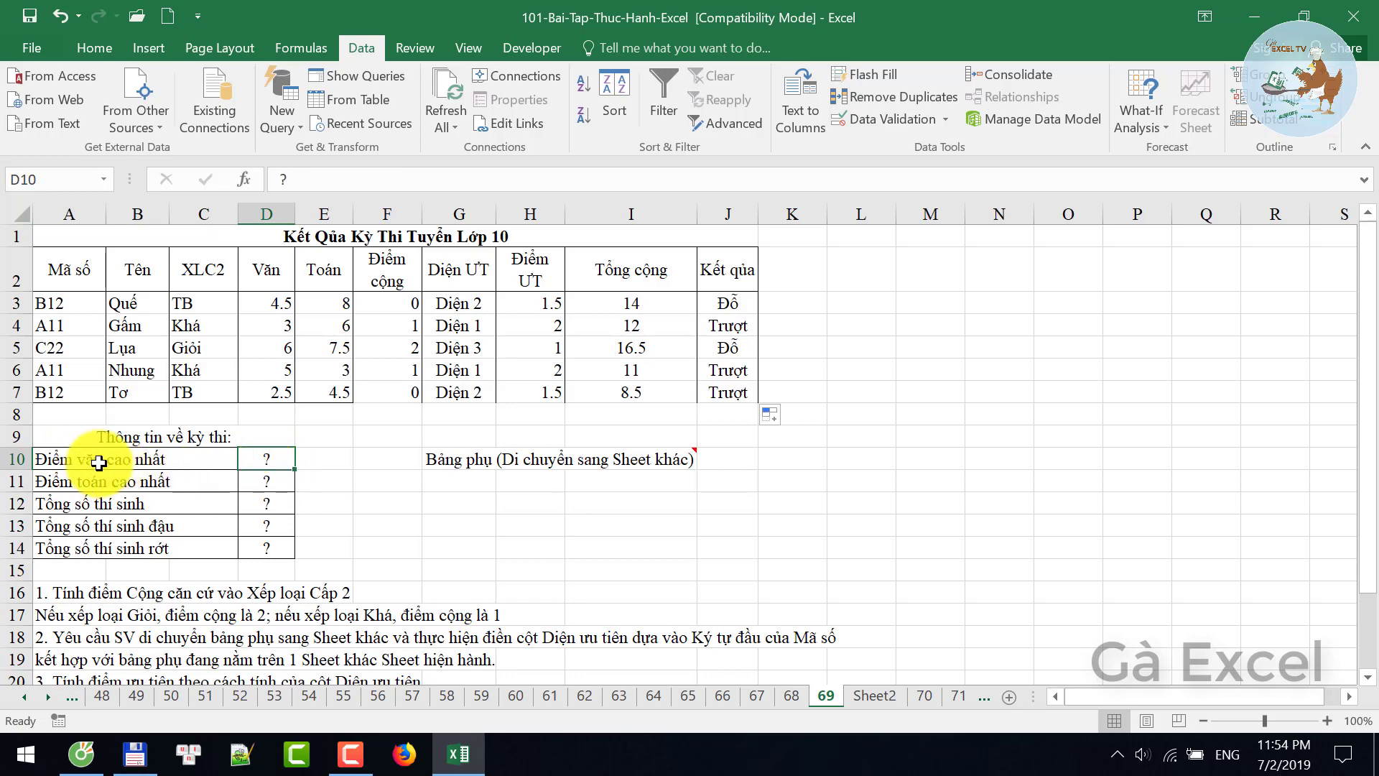
left_click(67, 460)
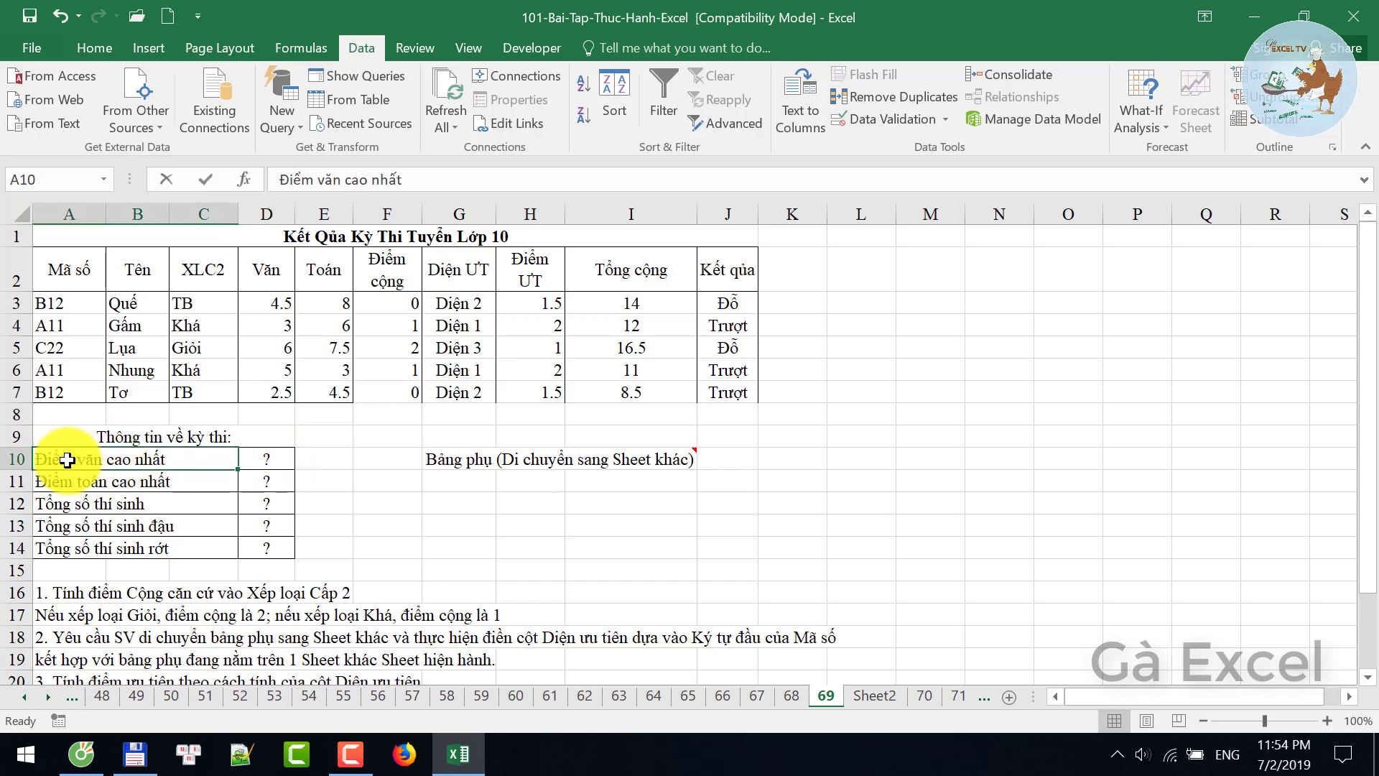
double_click(108, 463)
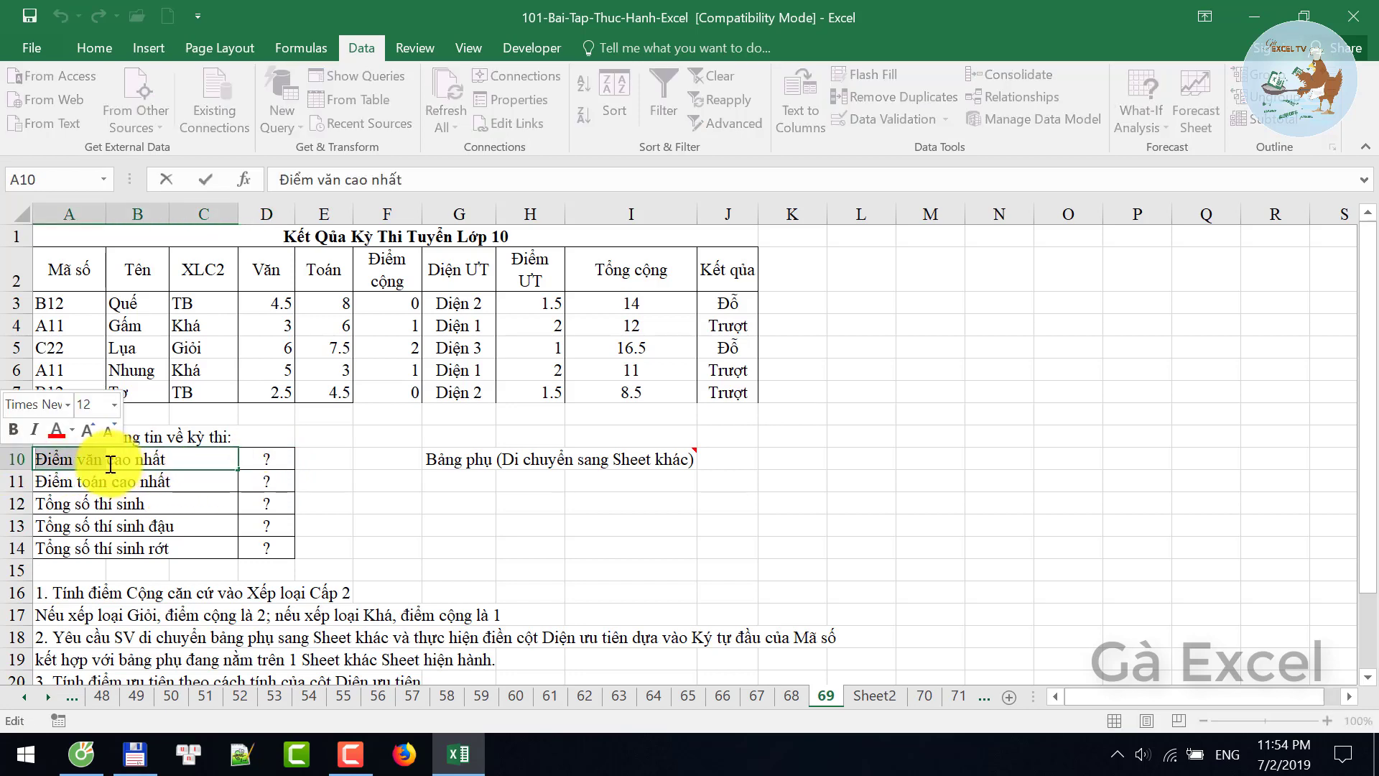
left_click_drag(109, 464, 173, 468)
key("Escape")
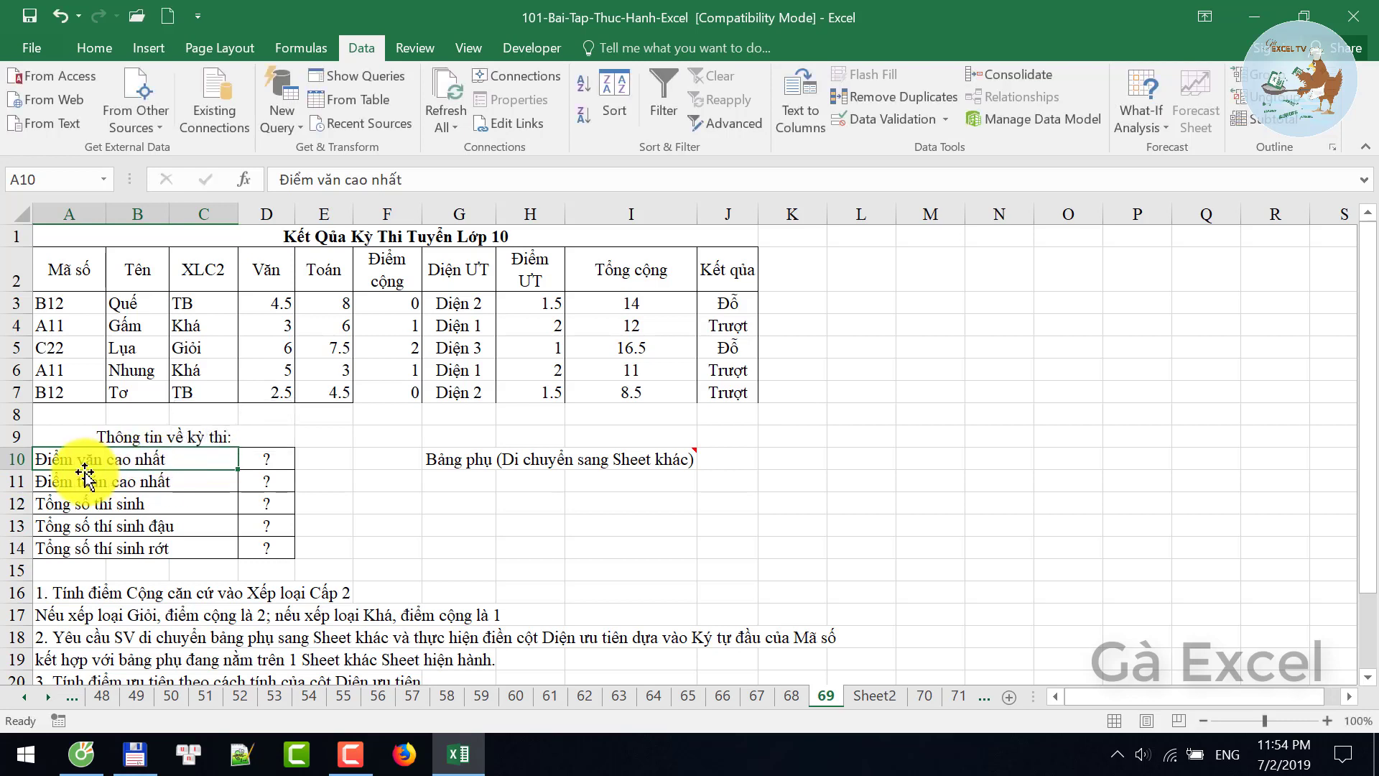
left_click_drag(273, 279, 288, 391)
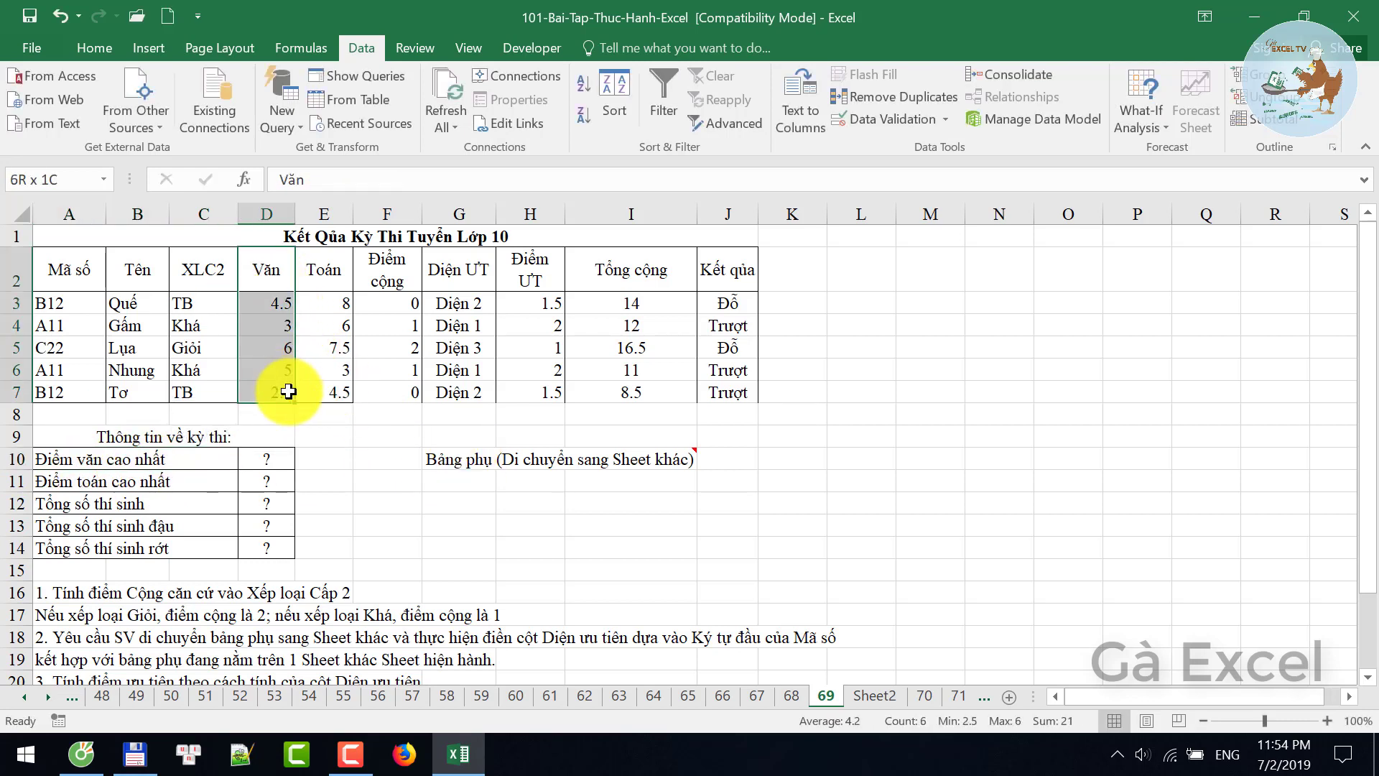
- Enter =MAX(D3:D7) in D10, showing 6 as the highest Văn score
left_click(277, 457)
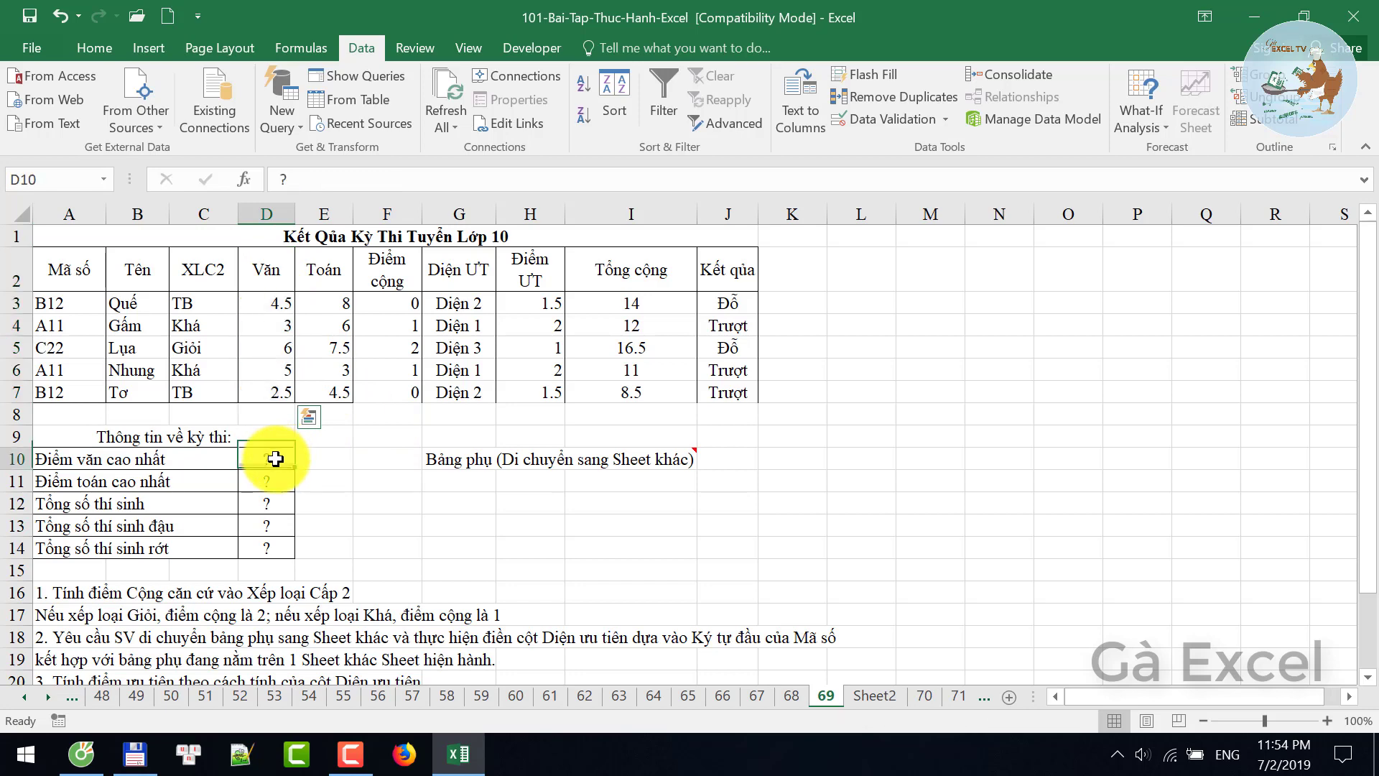
type("=")
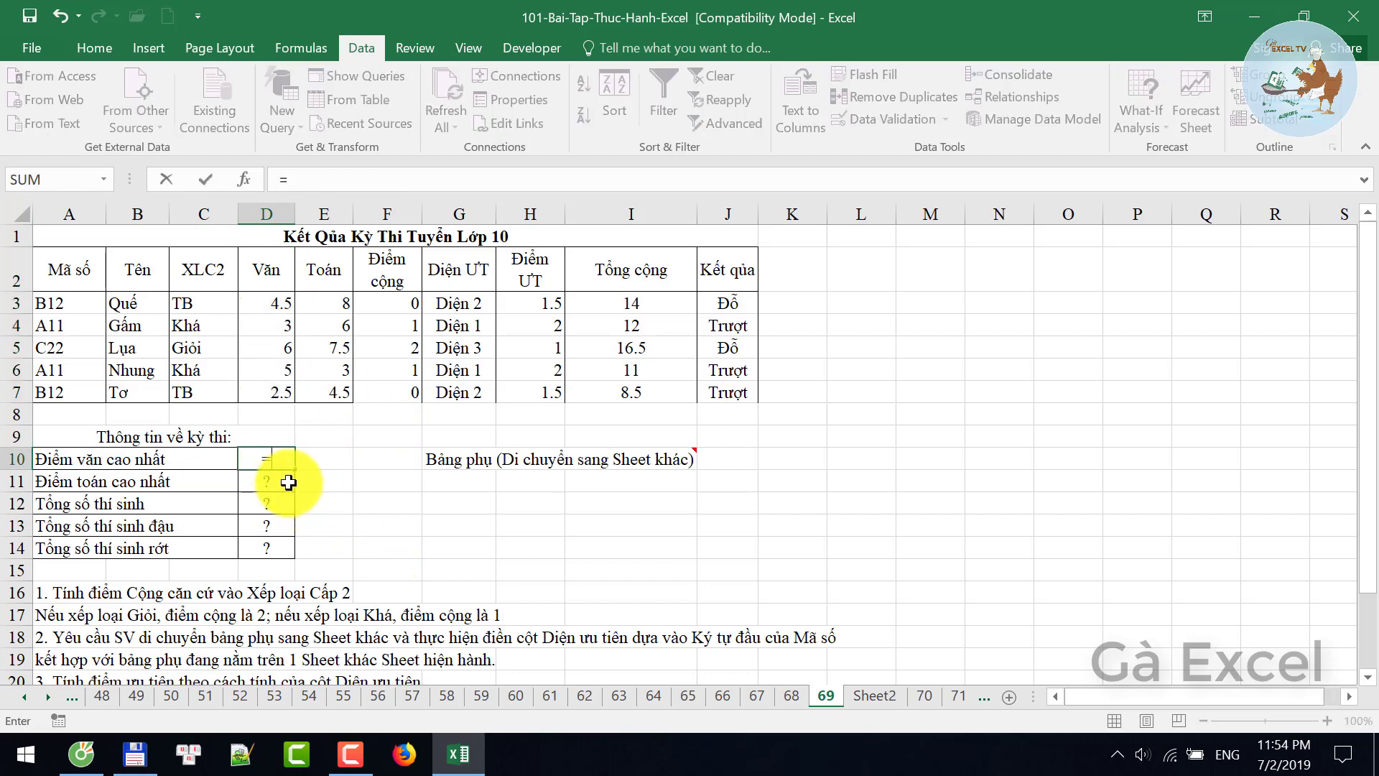
type("max")
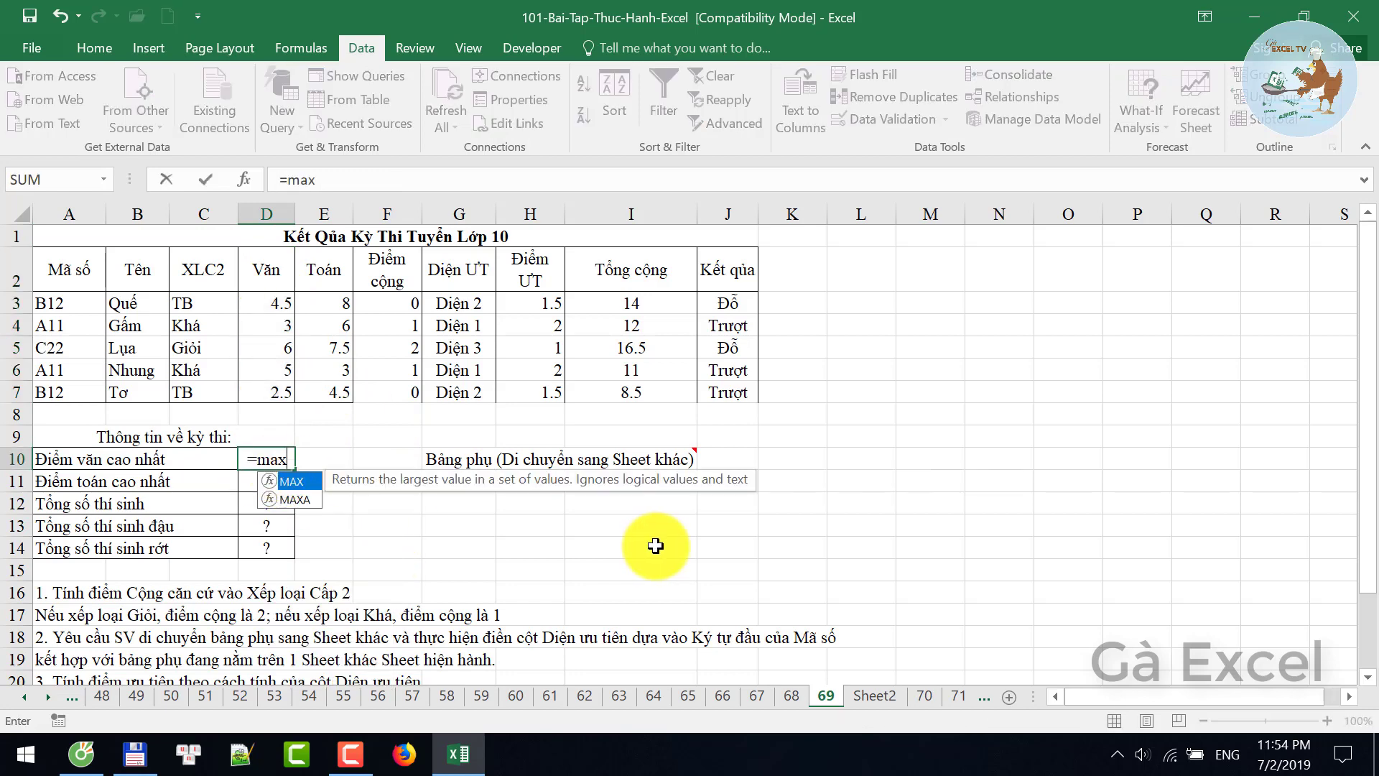
key("Tab")
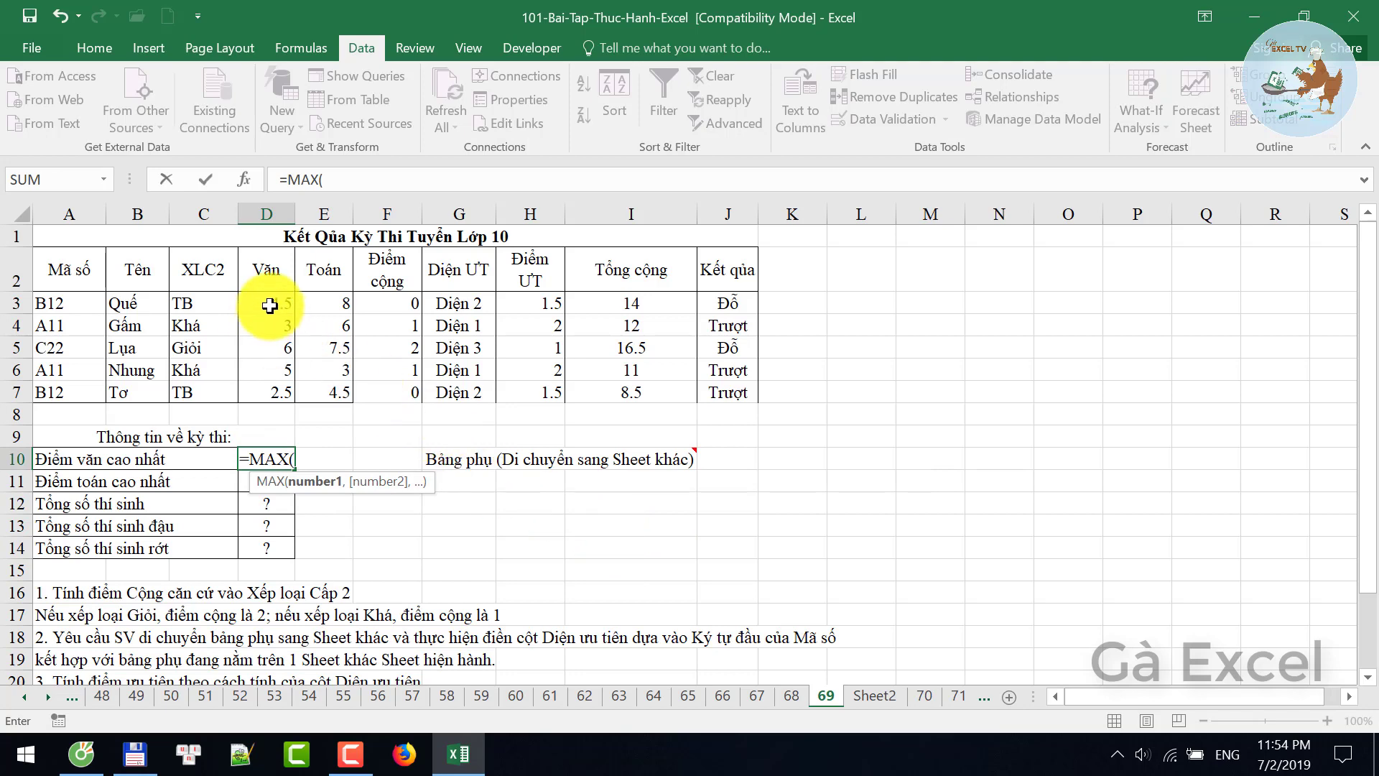
left_click_drag(270, 306, 268, 394)
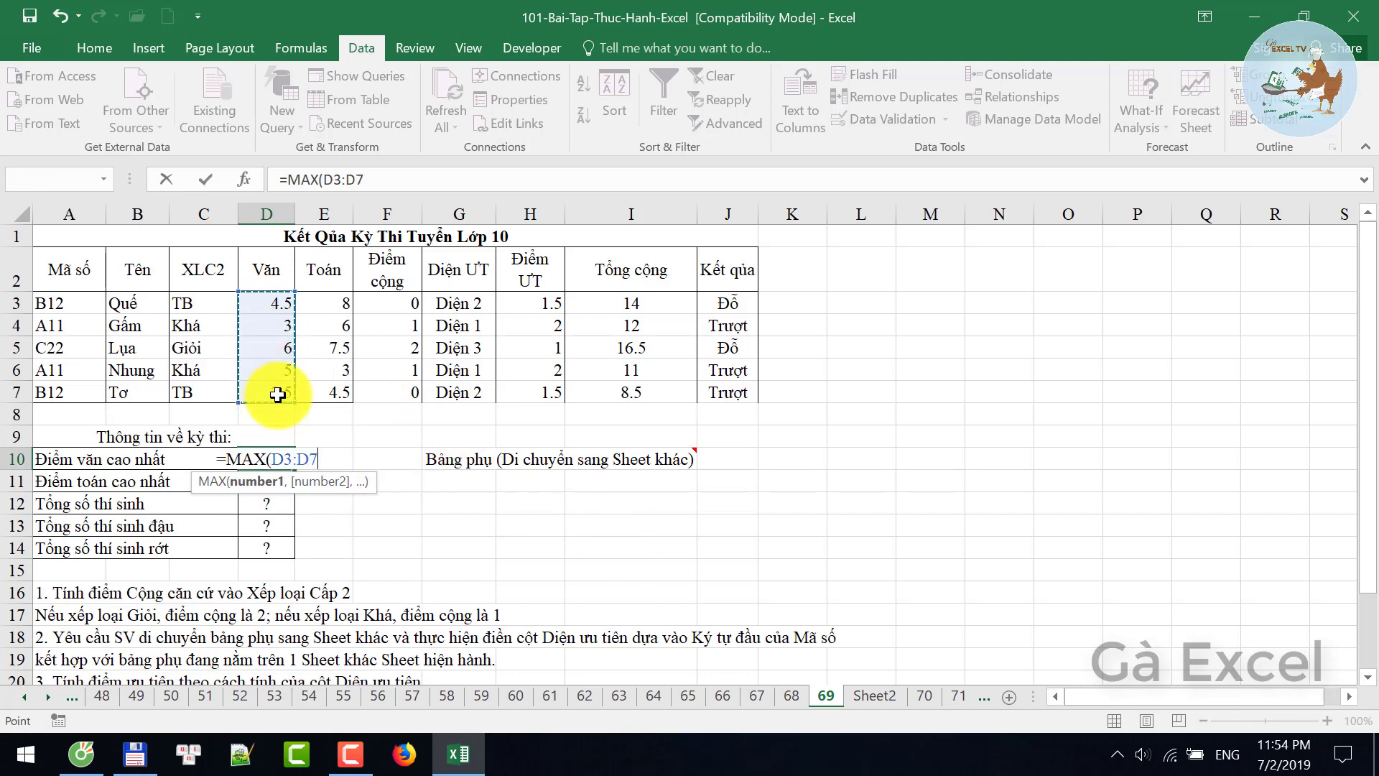
key("Return")
left_click(276, 459)
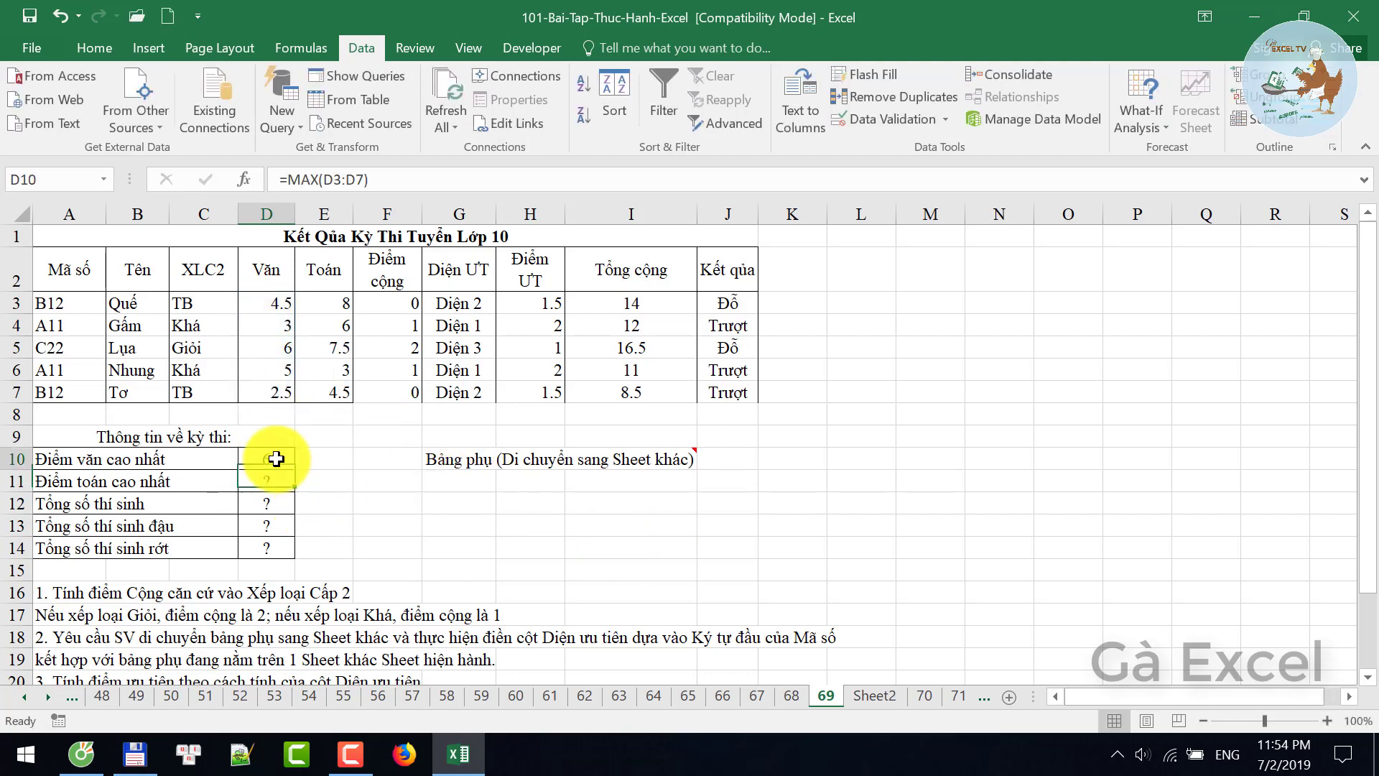
- Enter =MAX(E3:E7) in D11 for the highest Toán score, 8
left_click(266, 486)
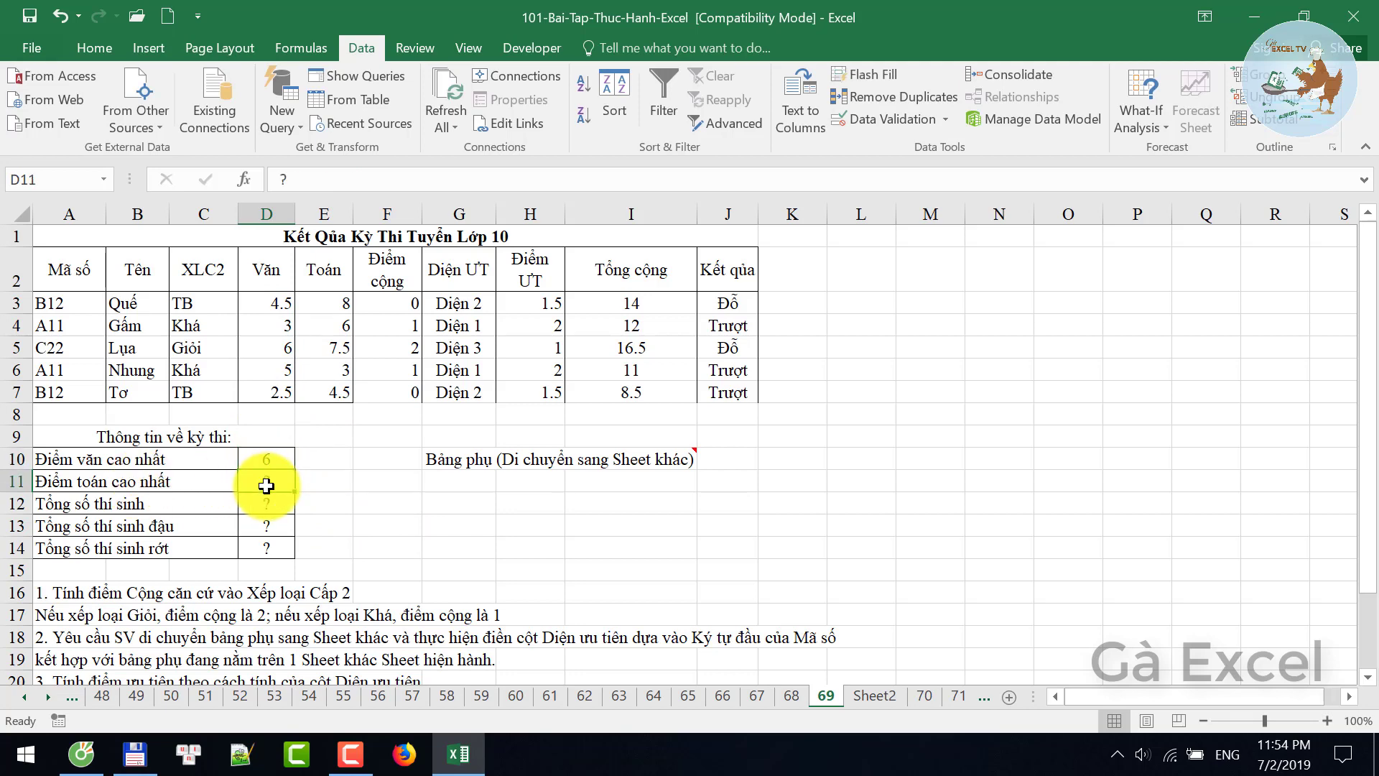
type("=ma")
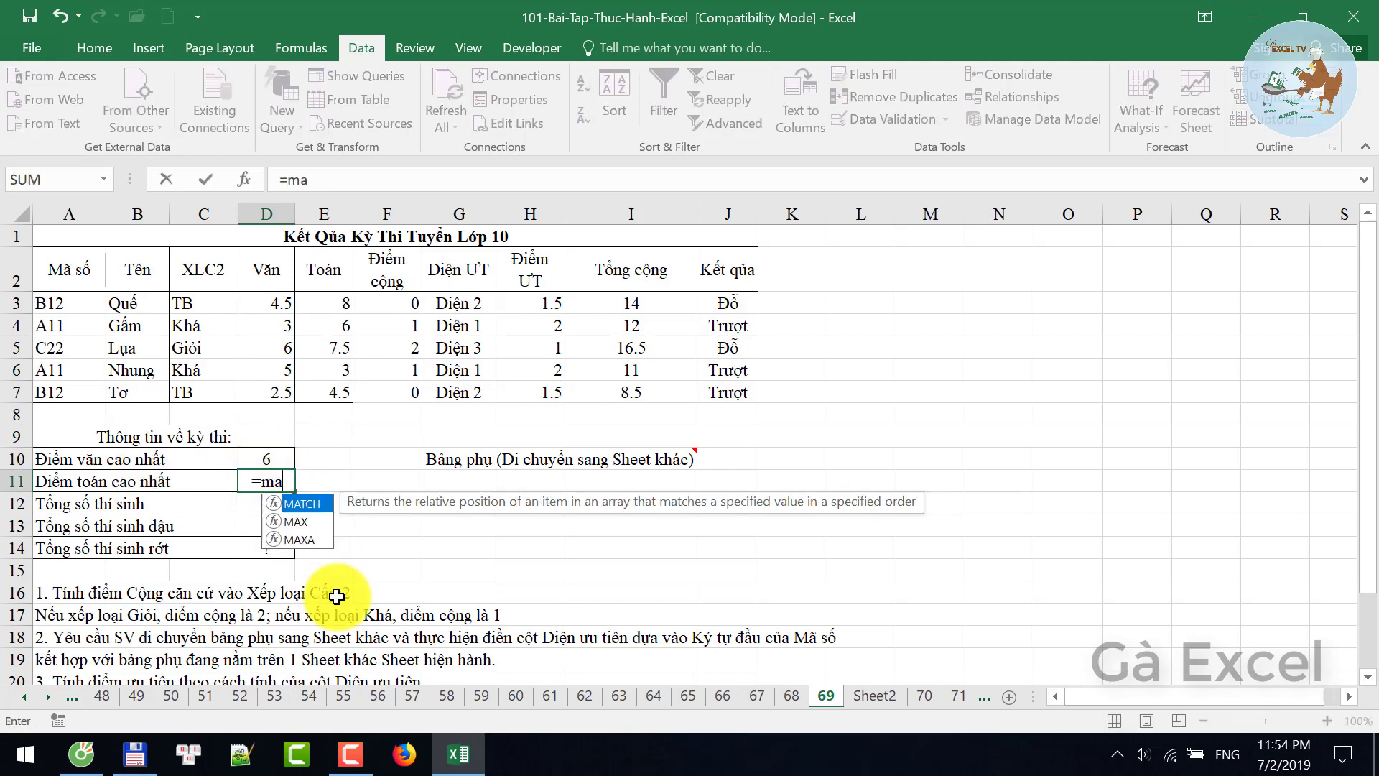
type("k")
key("BackSpace")
type("x(")
left_click_drag(331, 304, 320, 395)
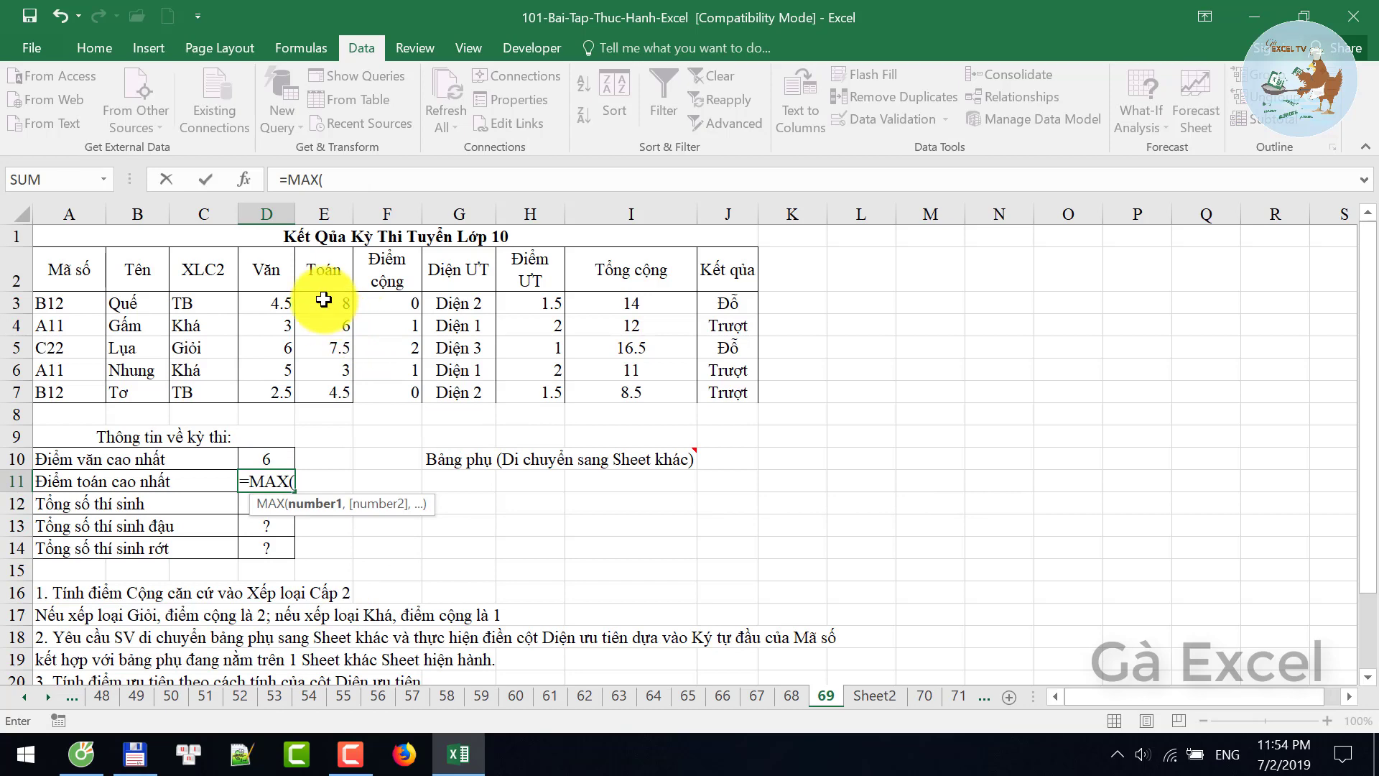
key("Return")
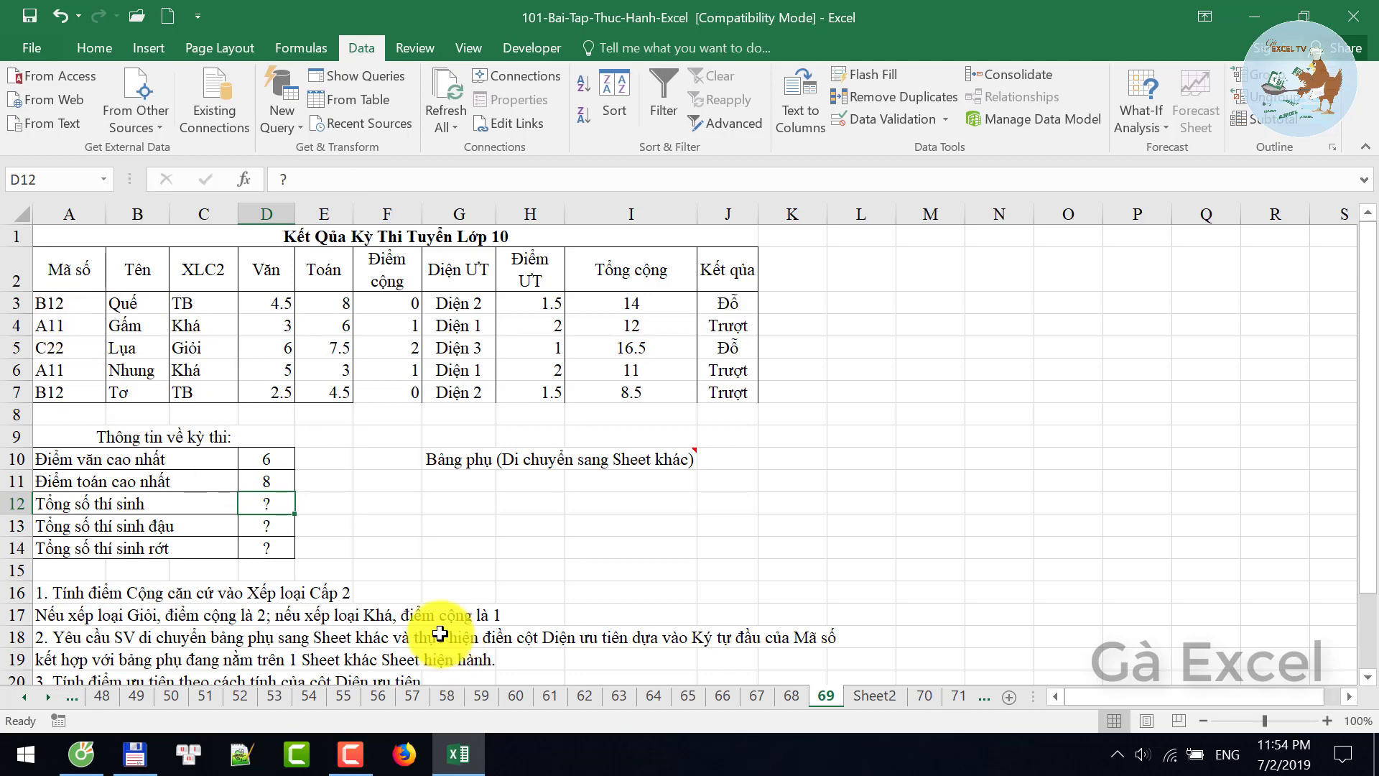
- Enter =COUNTA(A3:A7) in D12 to count 5 candidates, then review the passed-count row
type("=coun")
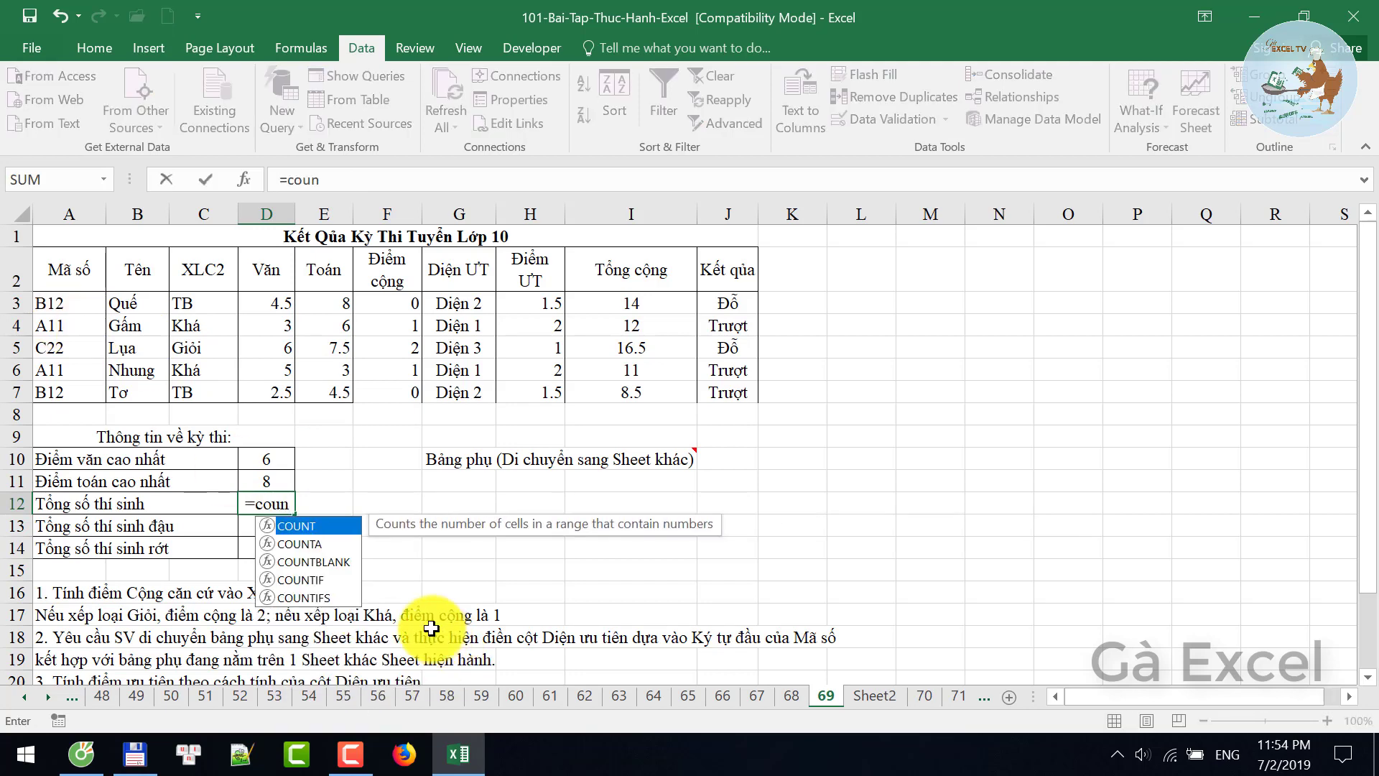
key("Down")
key("Tab")
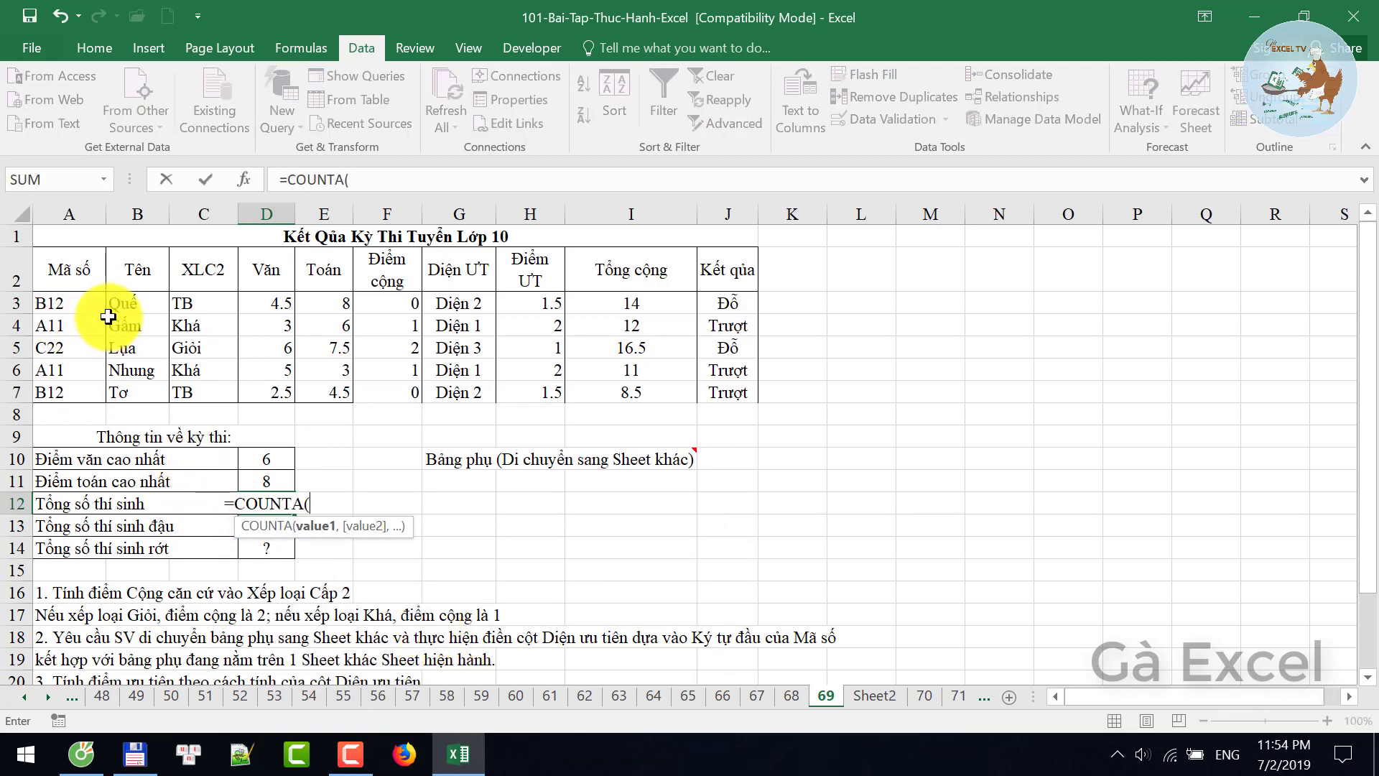
left_click_drag(86, 299, 73, 390)
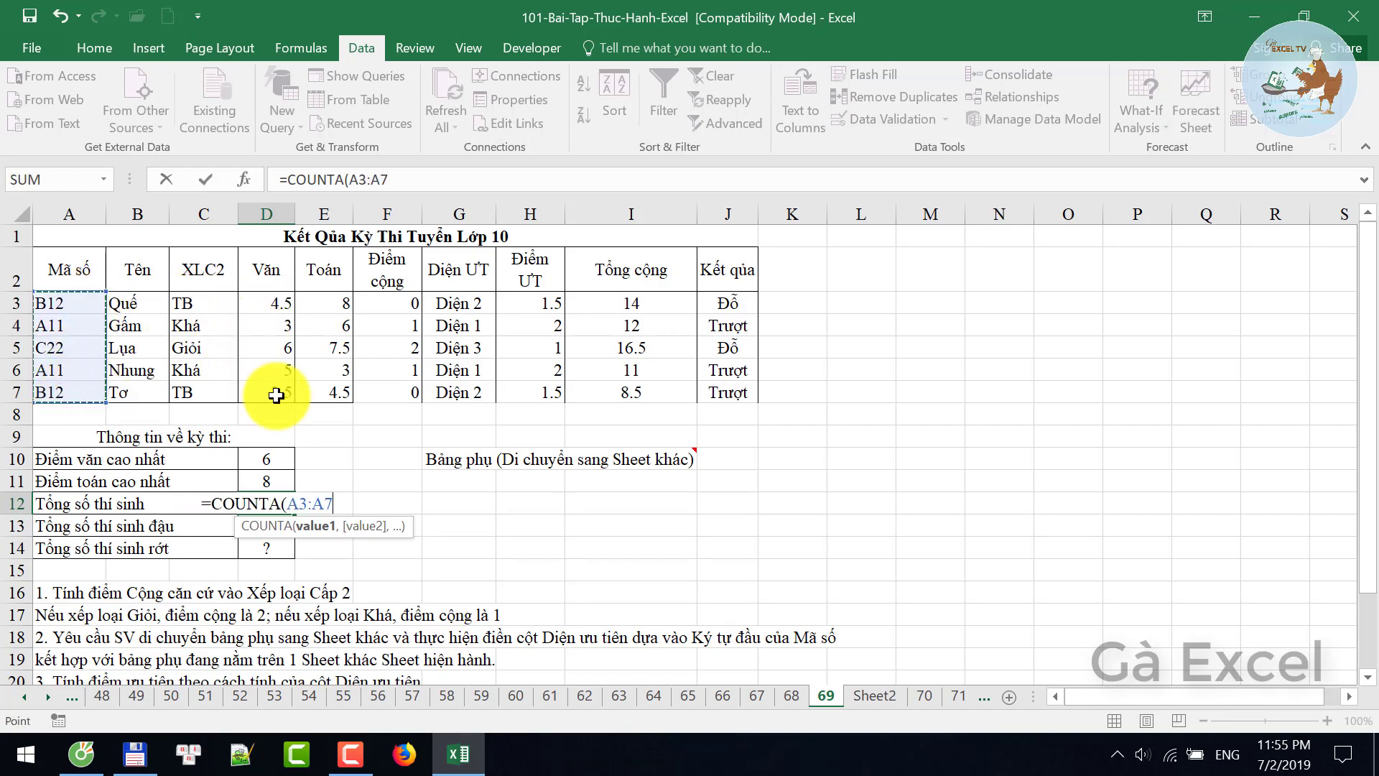
key("Return")
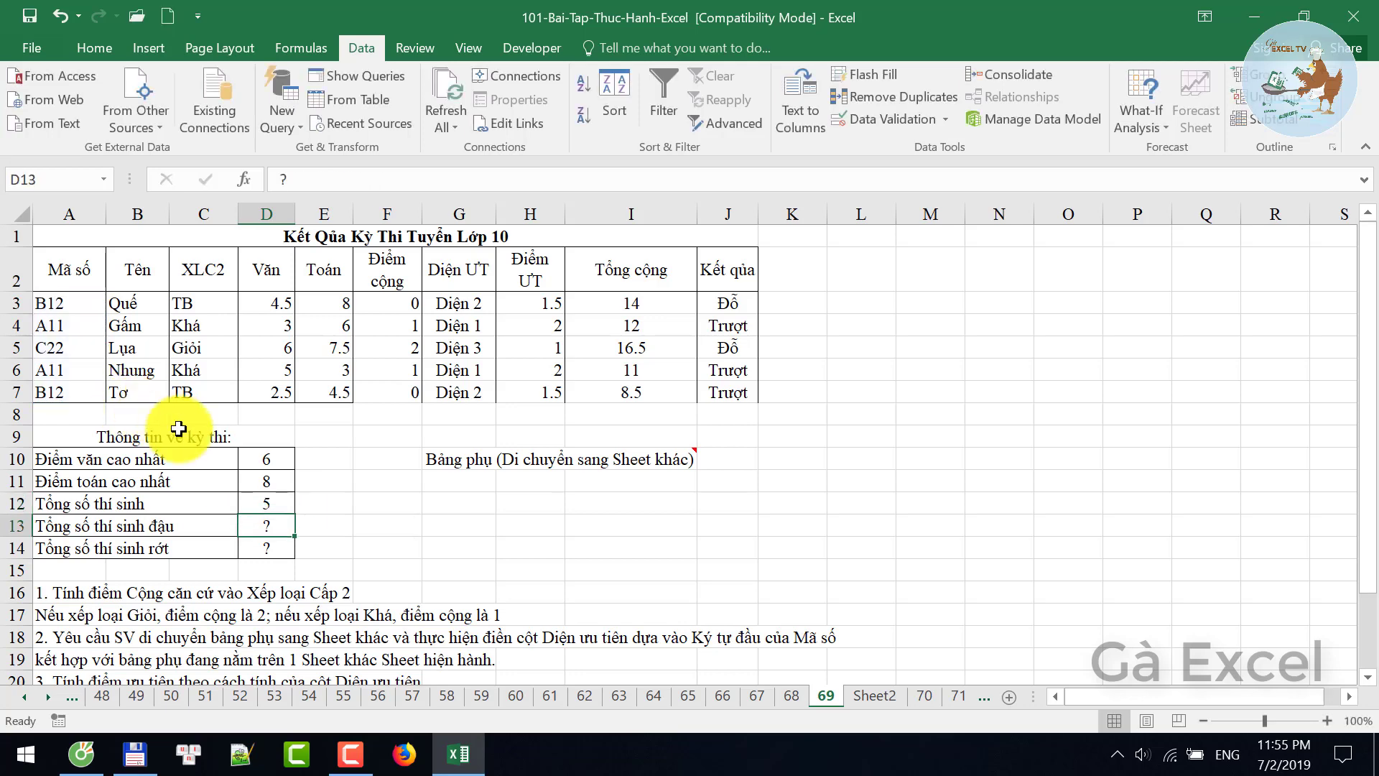
left_click(270, 505)
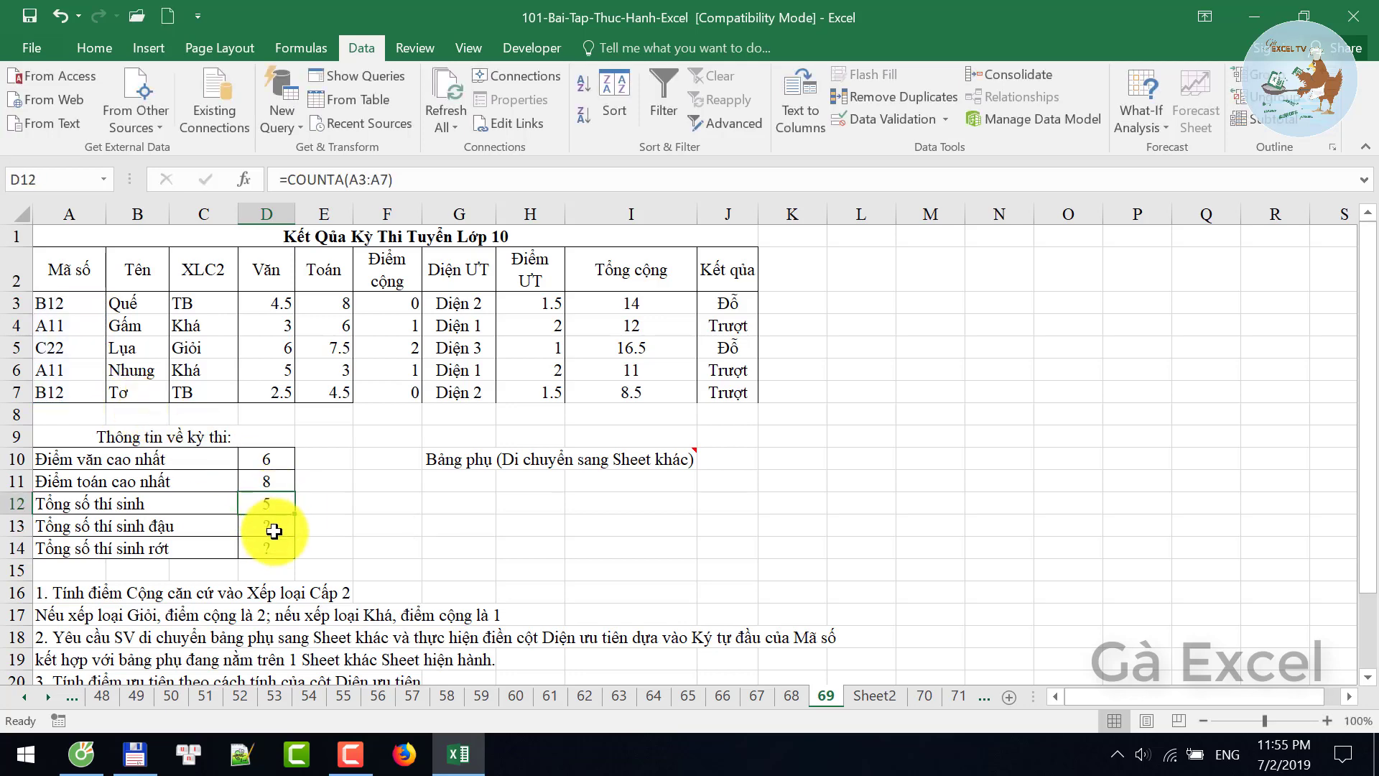
left_click(271, 527)
left_click(55, 525)
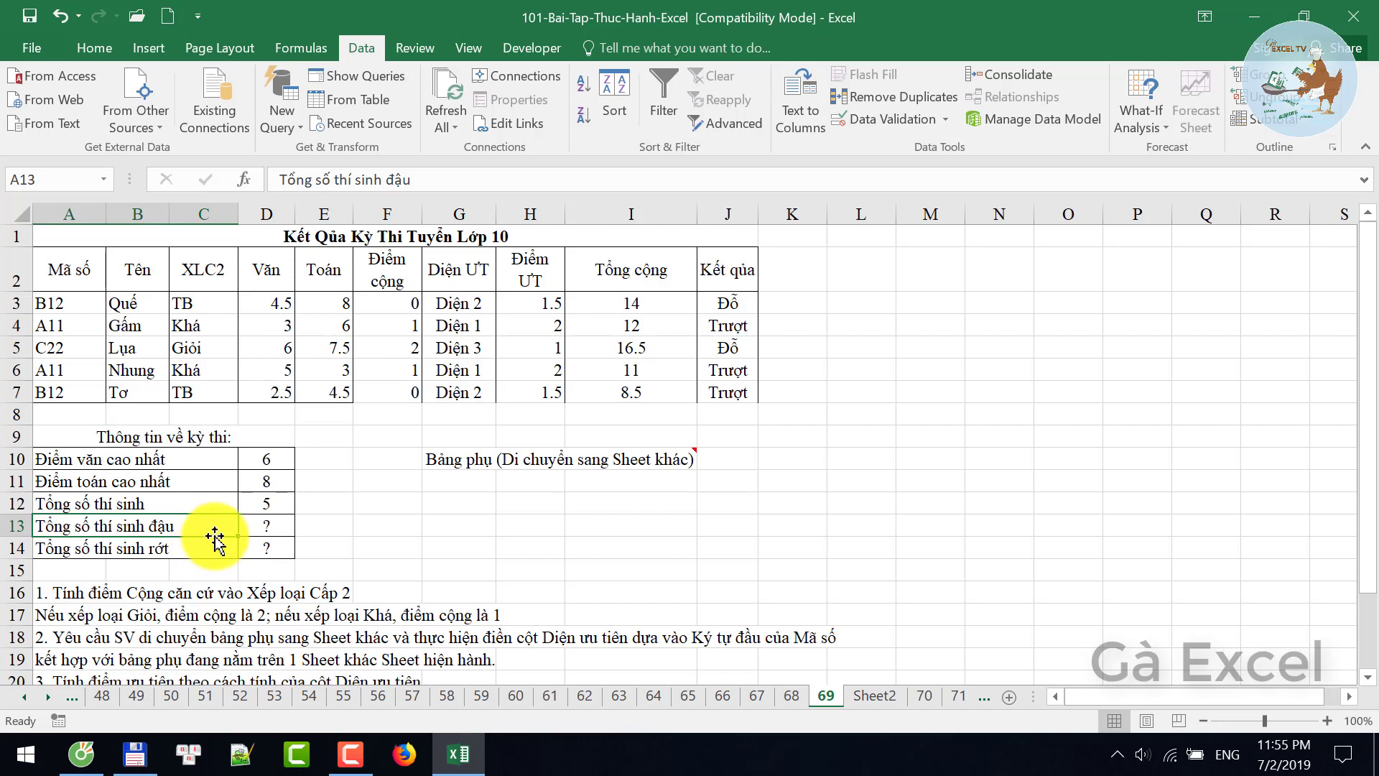
left_click(267, 528)
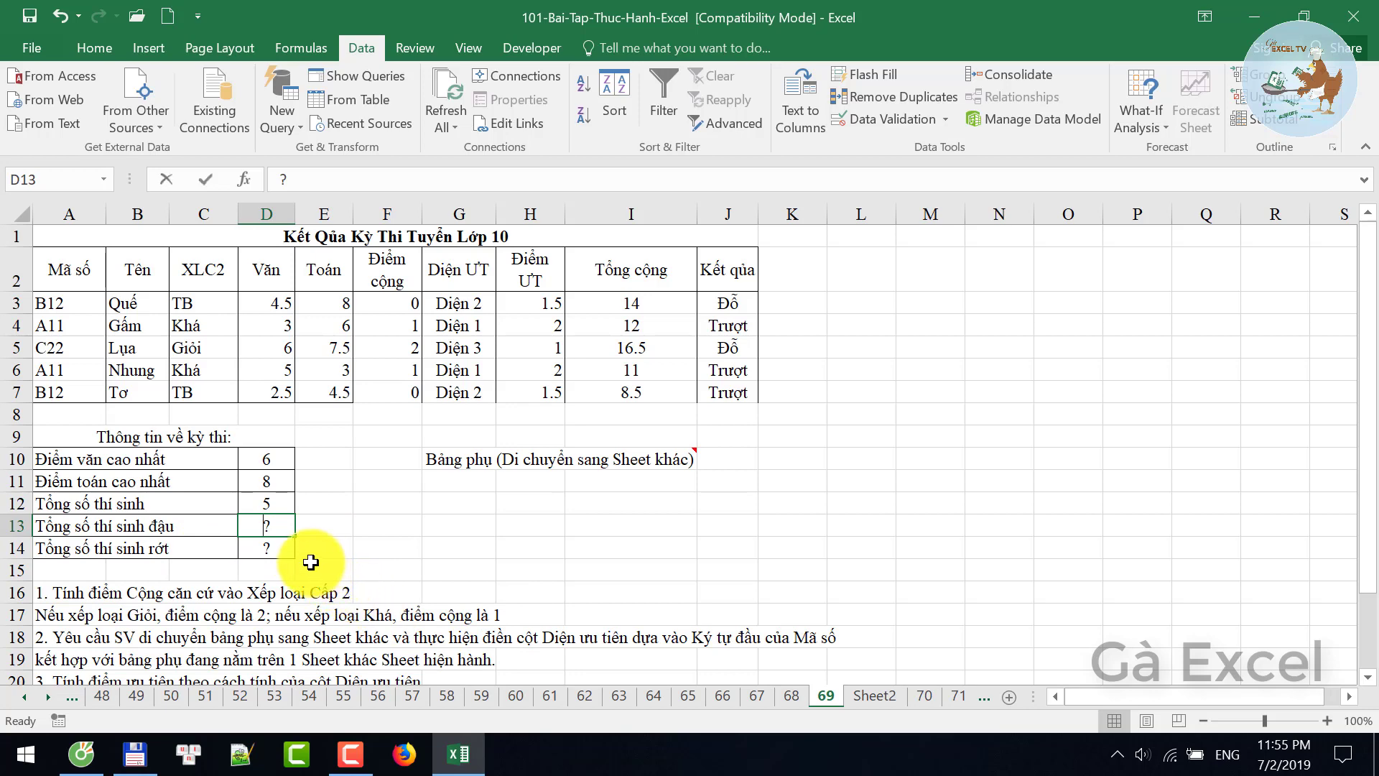
- Enter =COUNTIFS(J3:J7,"Đỗ") in D13 to count passing candidates
type("=countì")
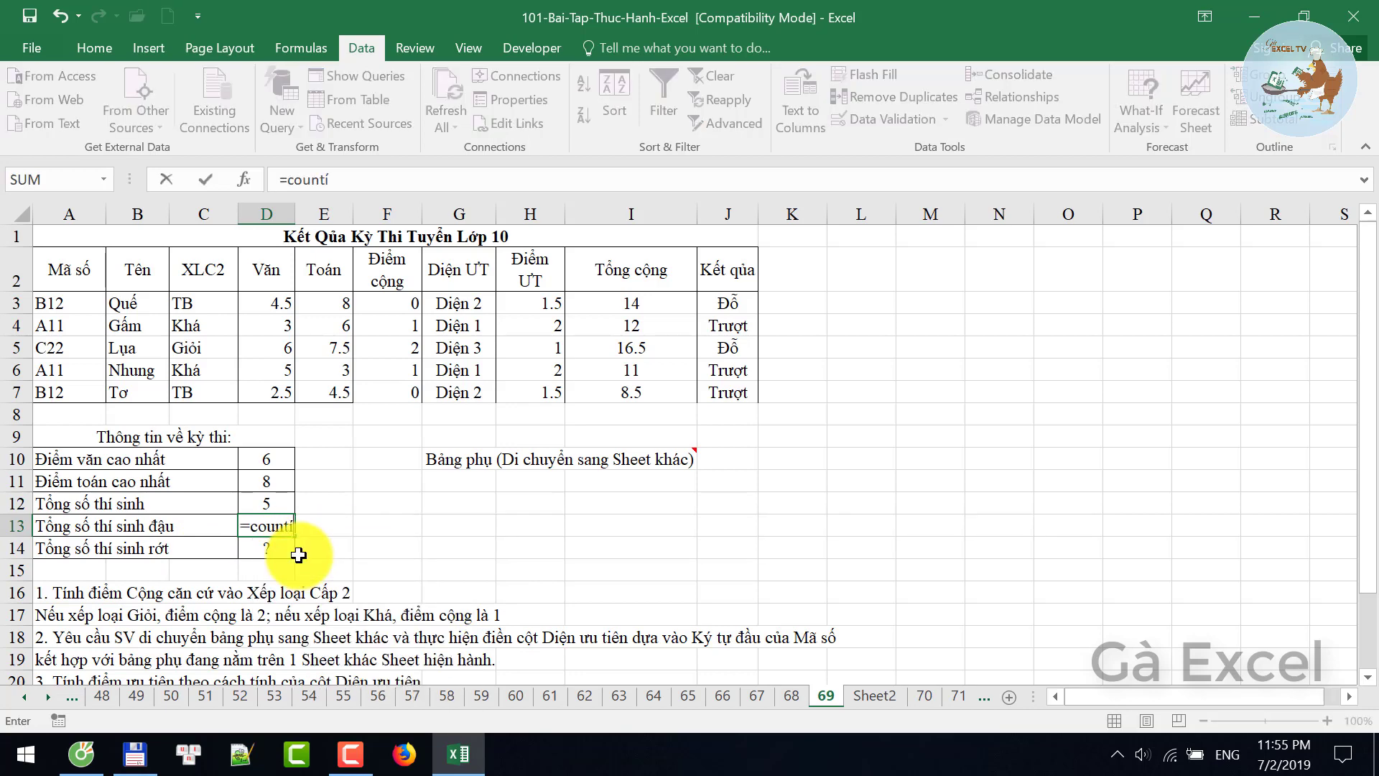
key("BackSpace")
type("i")
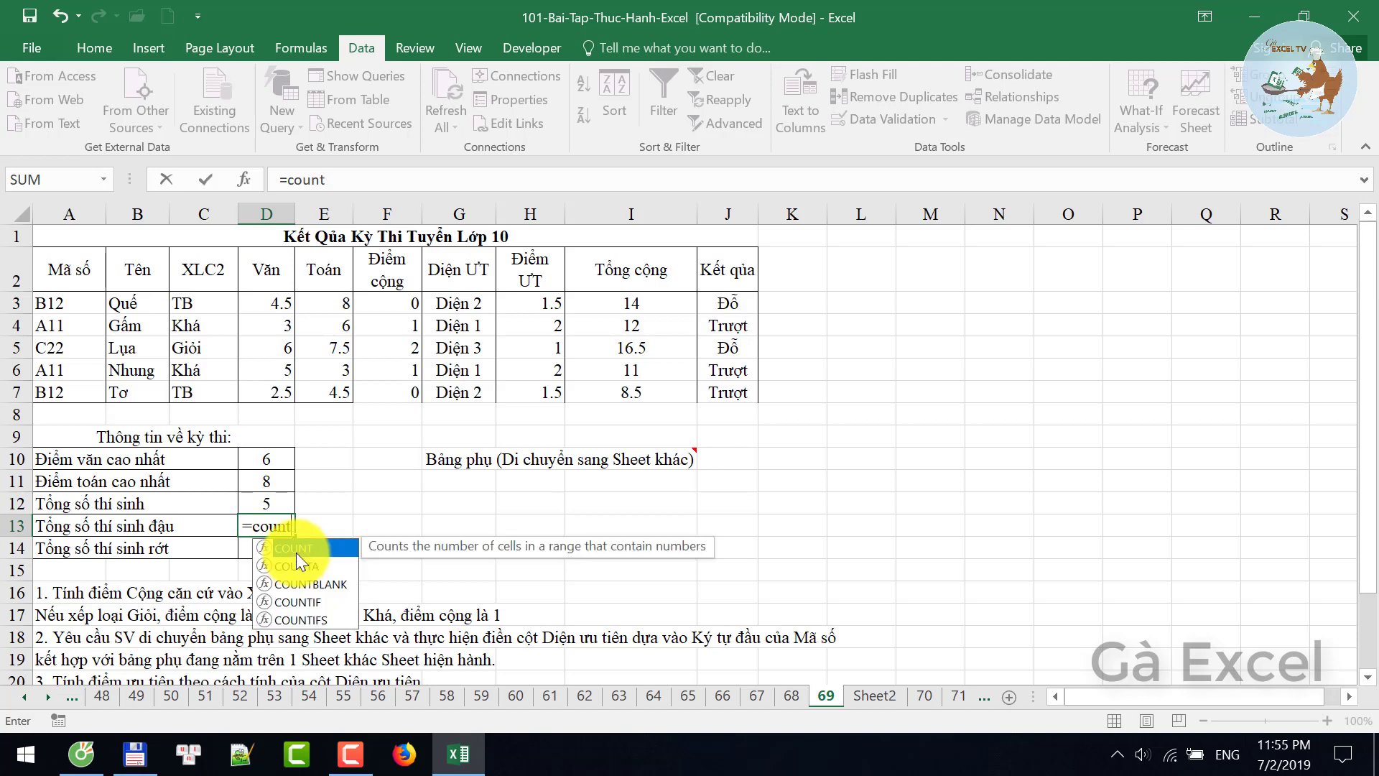
type("fs")
key("Tab")
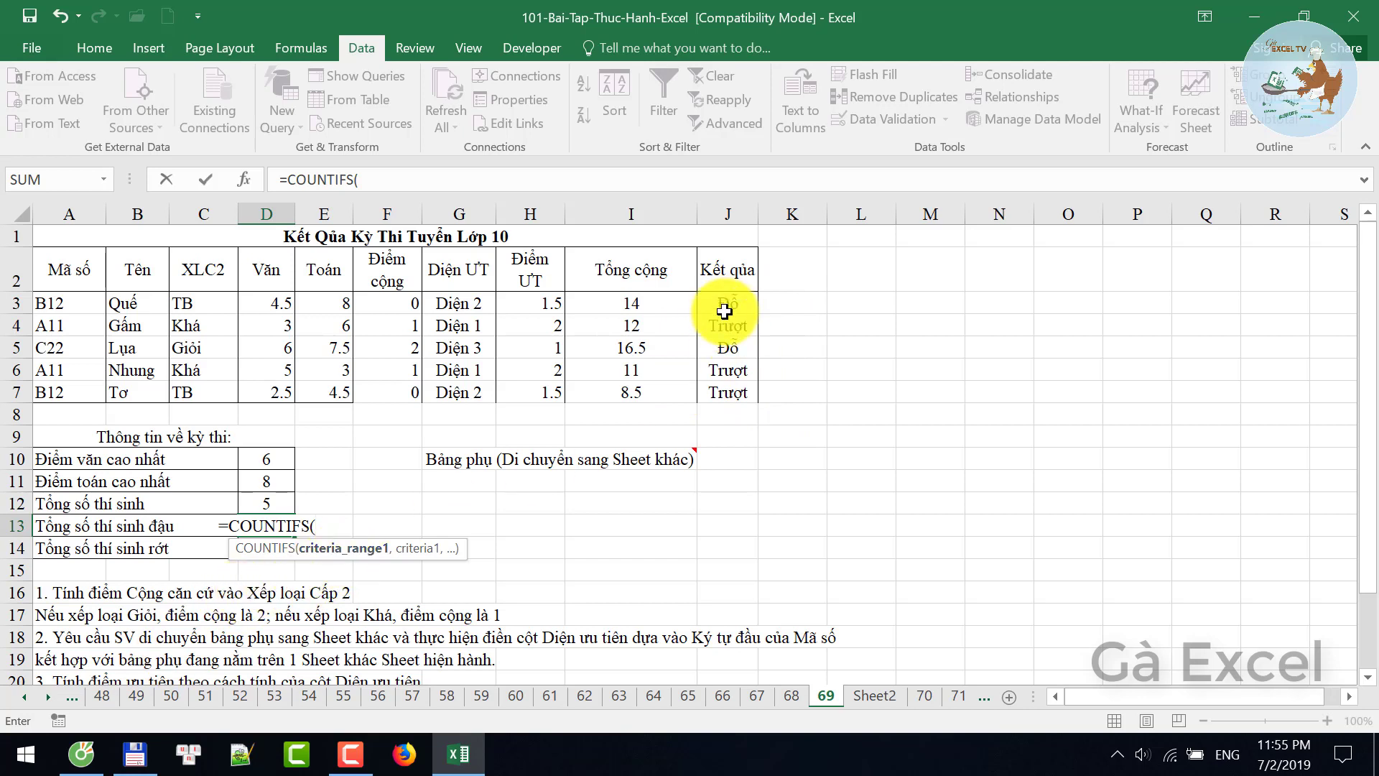
left_click_drag(722, 305, 729, 394)
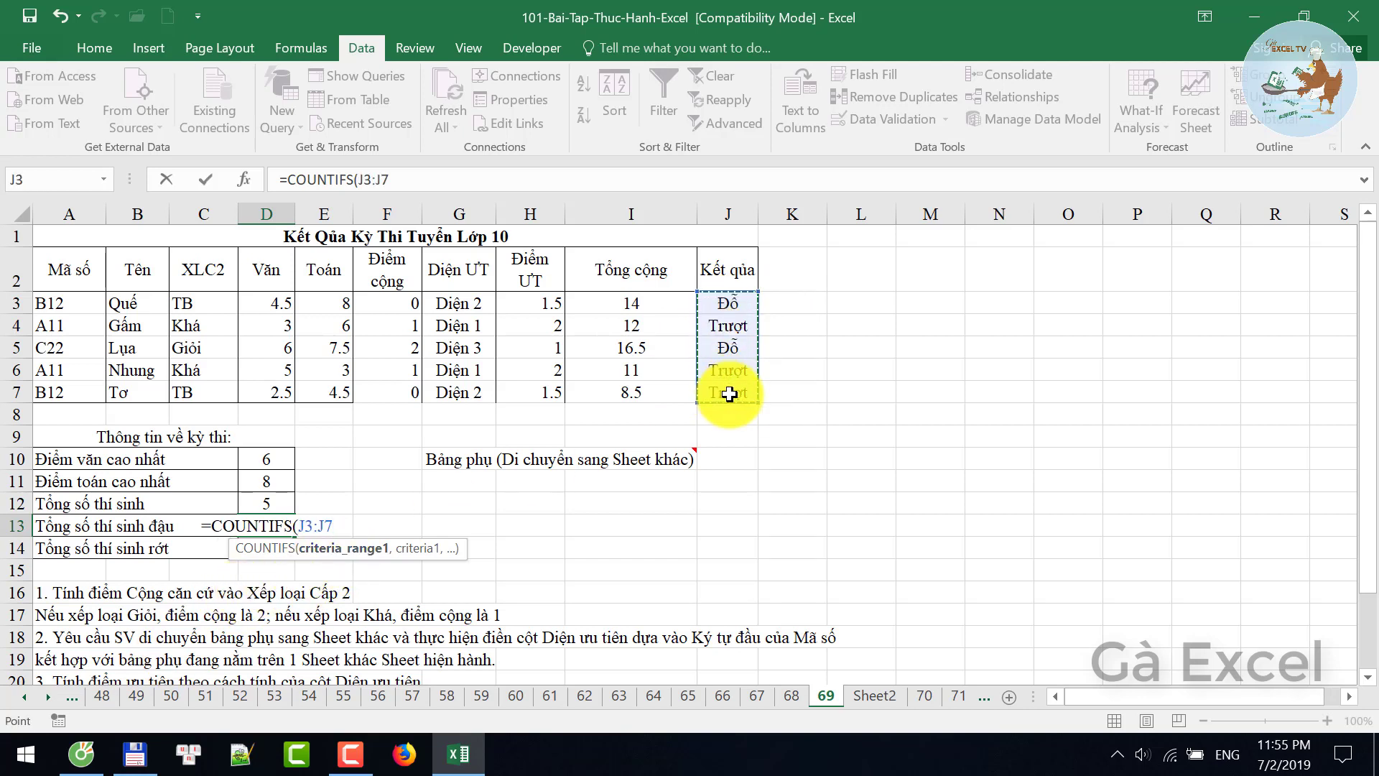
type(",")
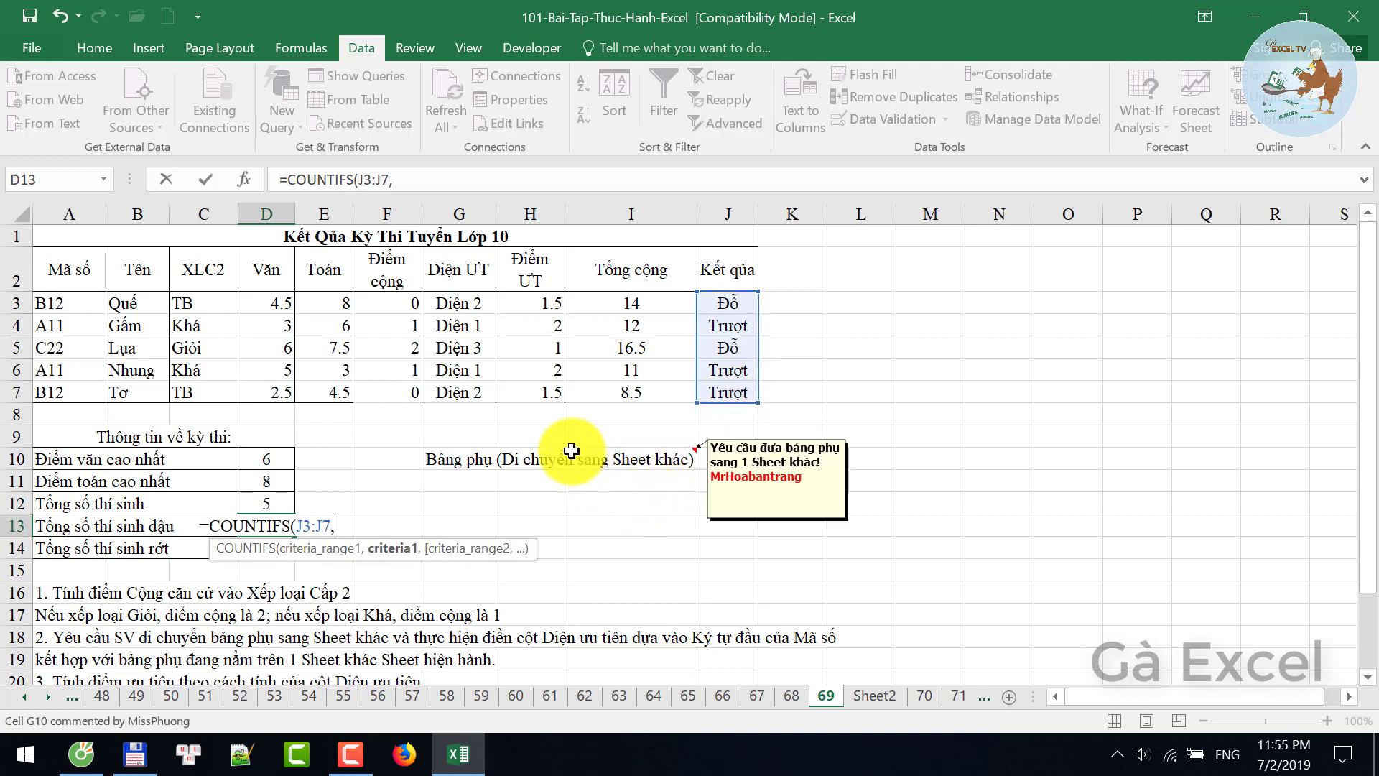
type("\"Đ")
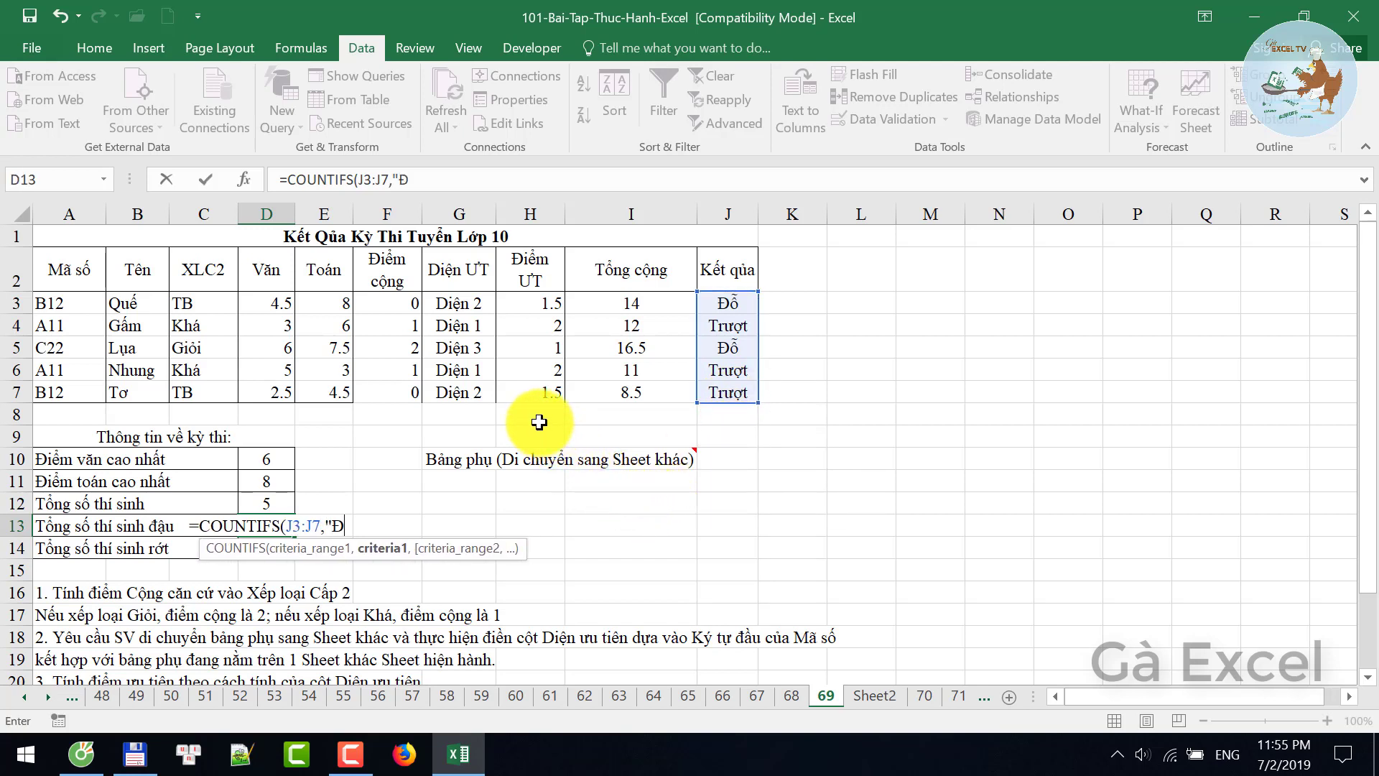
type("ô")
type("\")")
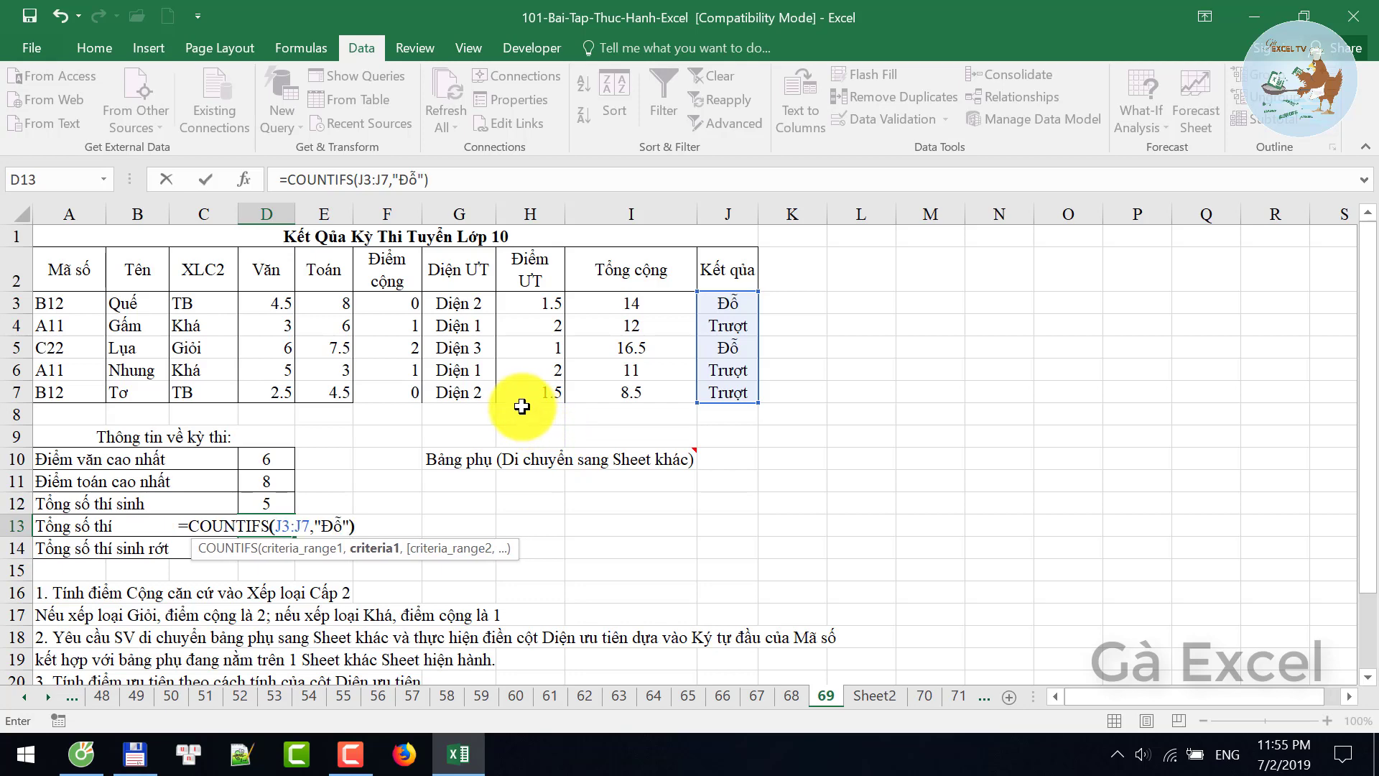
key("Return")
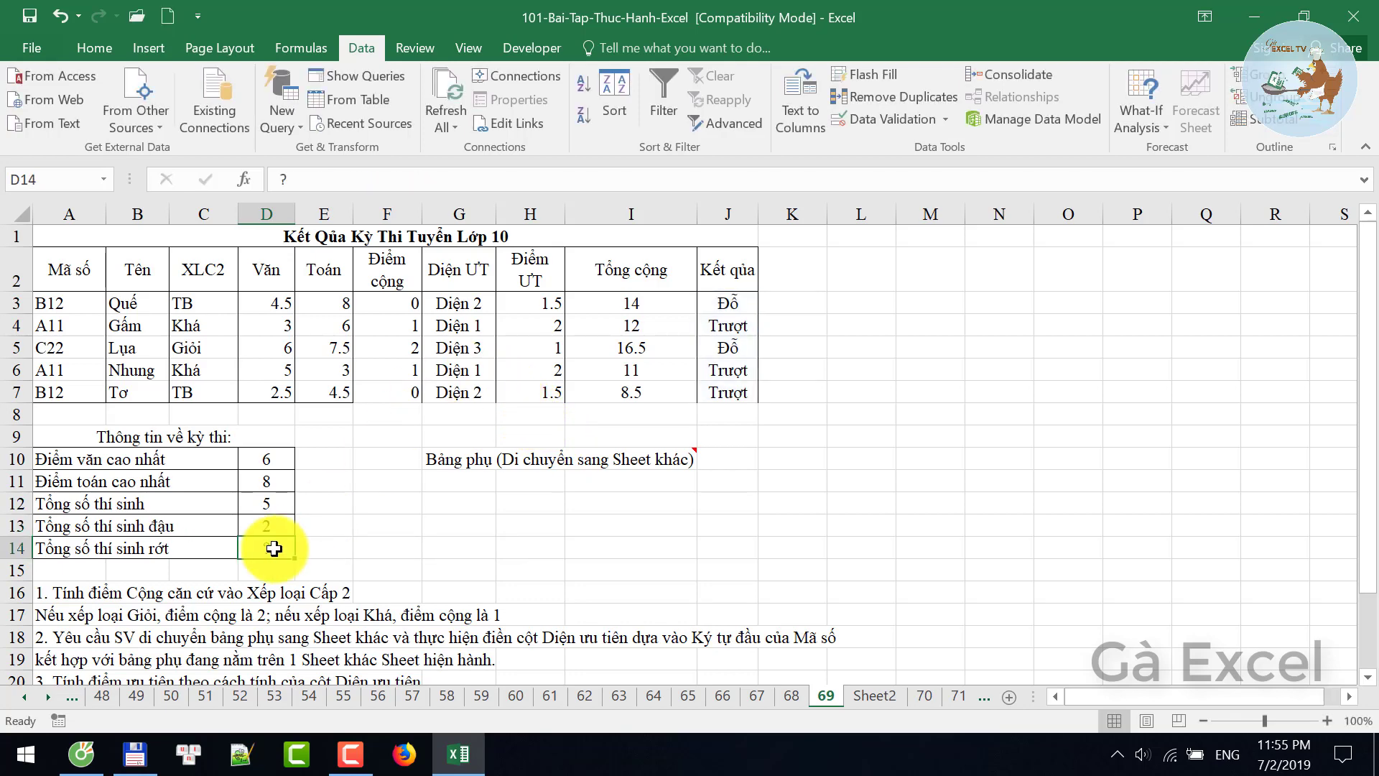
- Enter =COUNTIFS(J3:J7,"Trượt") in D14 to count failing candidates
type("=c")
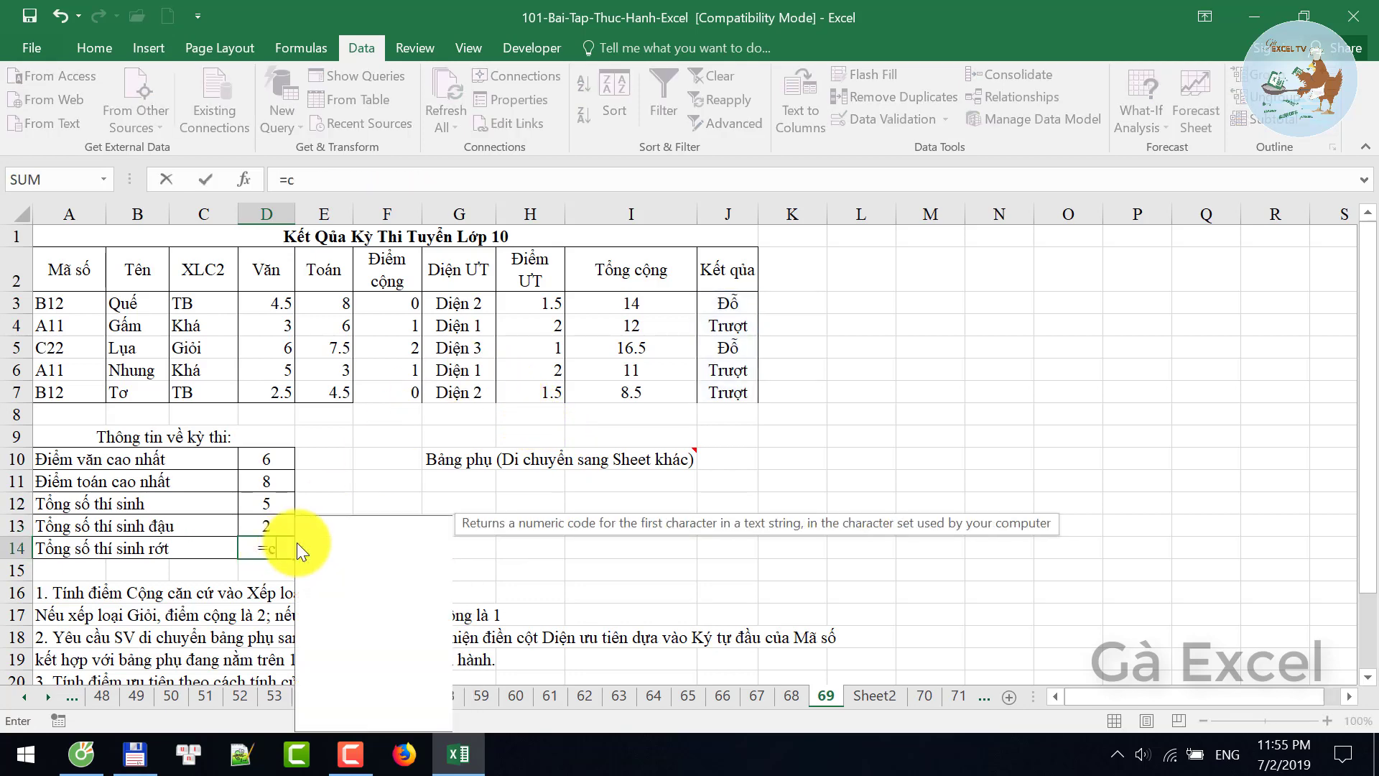
type("ountifs")
key("Tab")
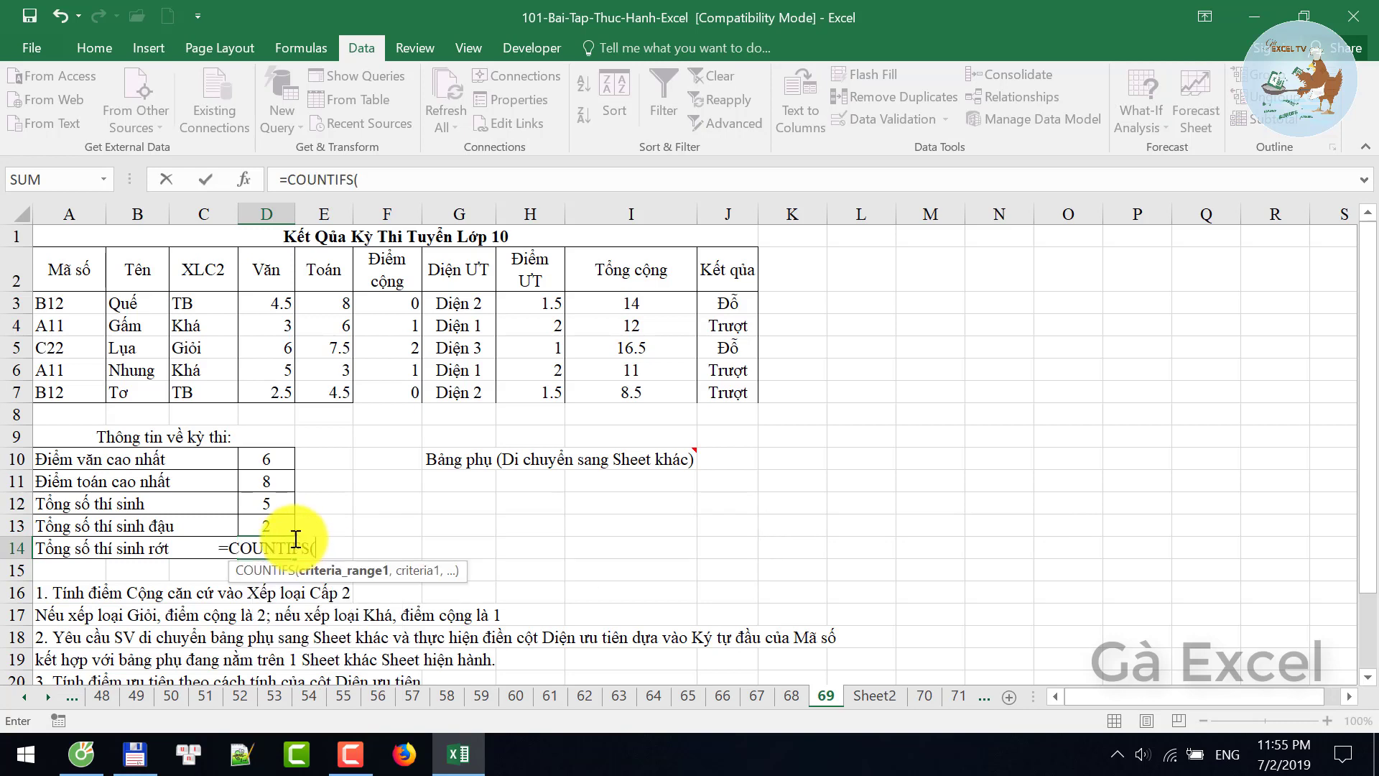
left_click_drag(728, 304, 721, 389)
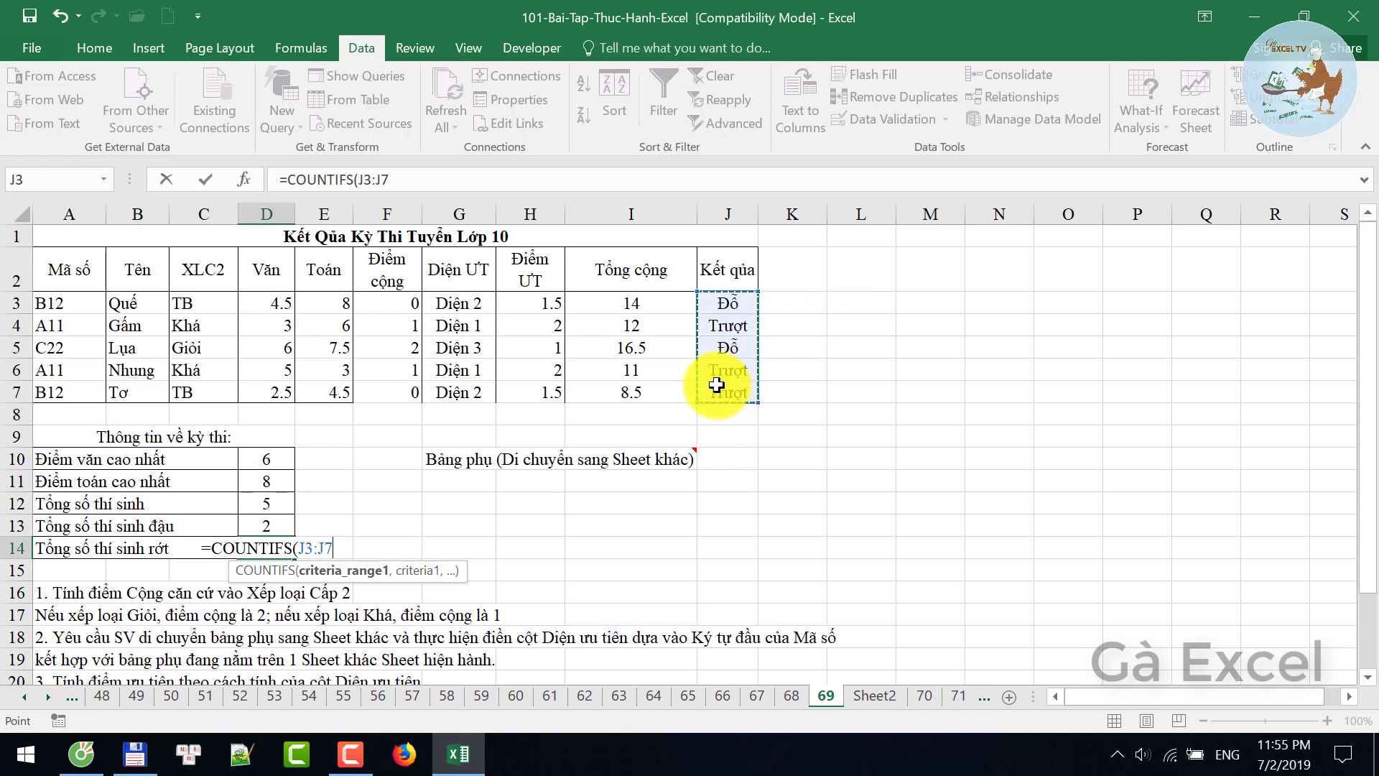
type(",\"")
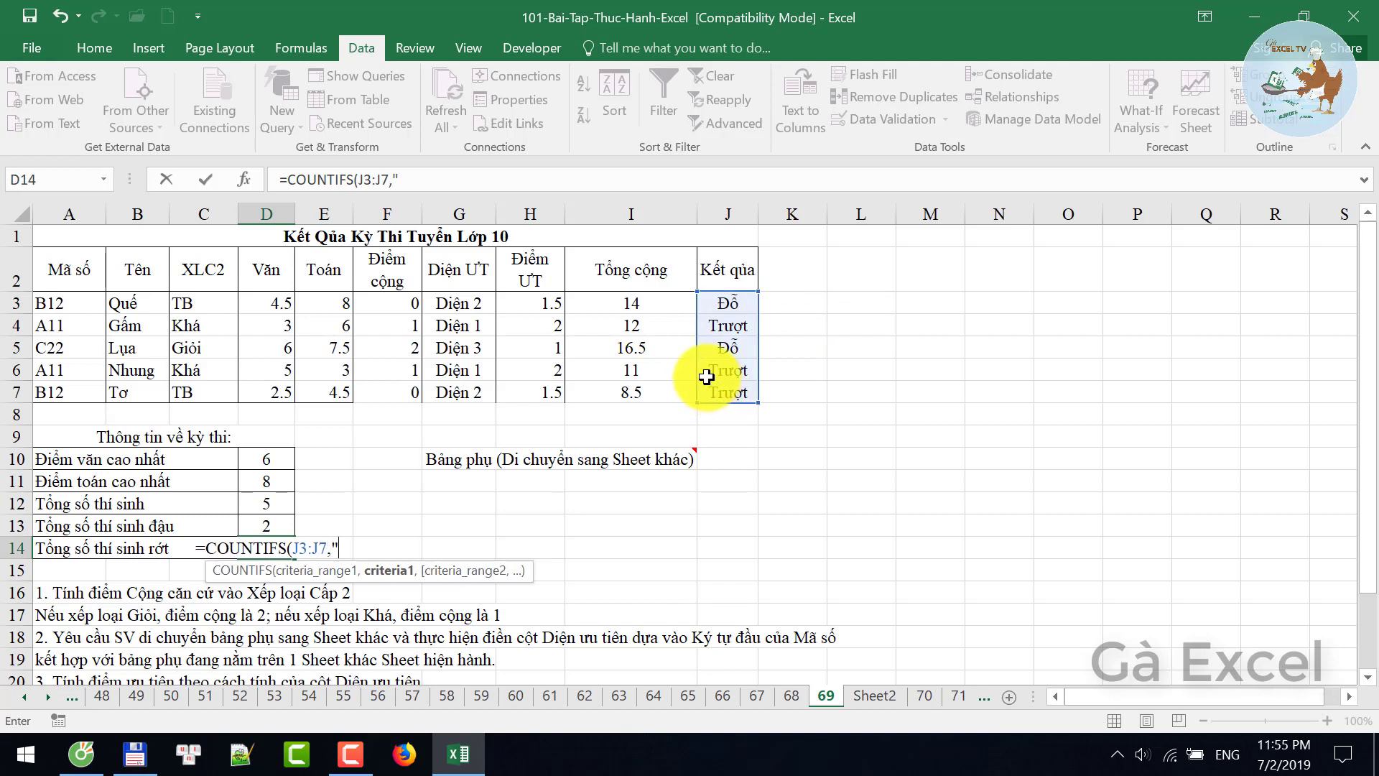
type("Truợt")
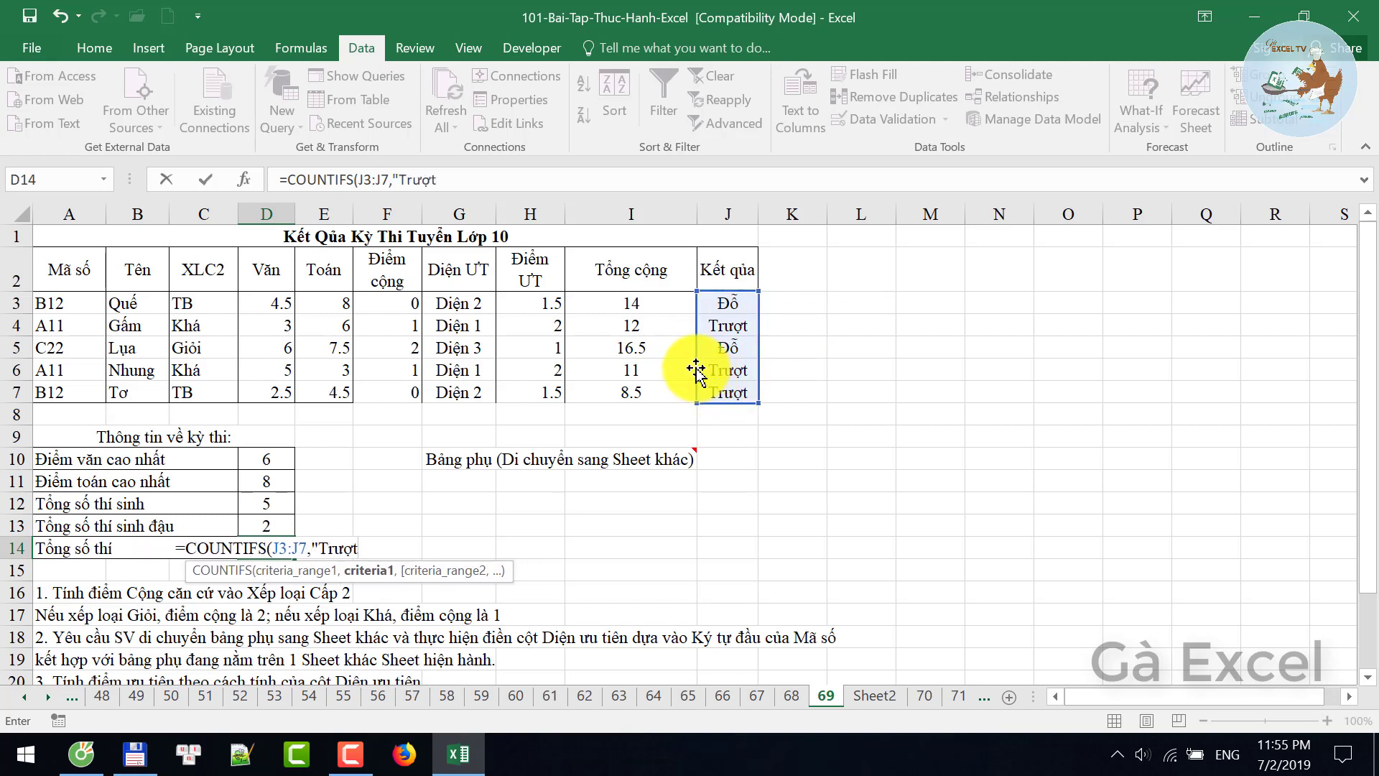
type("\")")
key("Return")
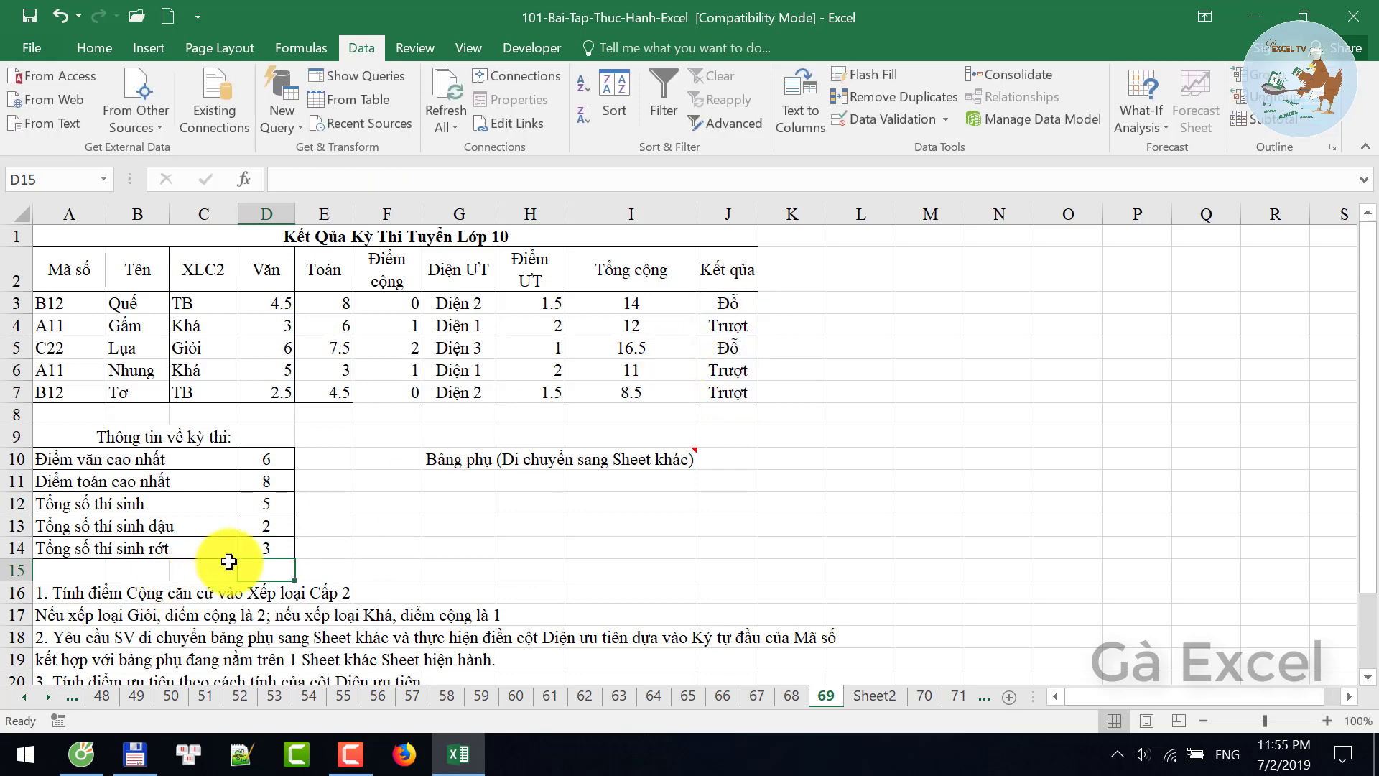
- Review the summary formulas in D12, D13 and D14
left_click(253, 547)
left_click(267, 502)
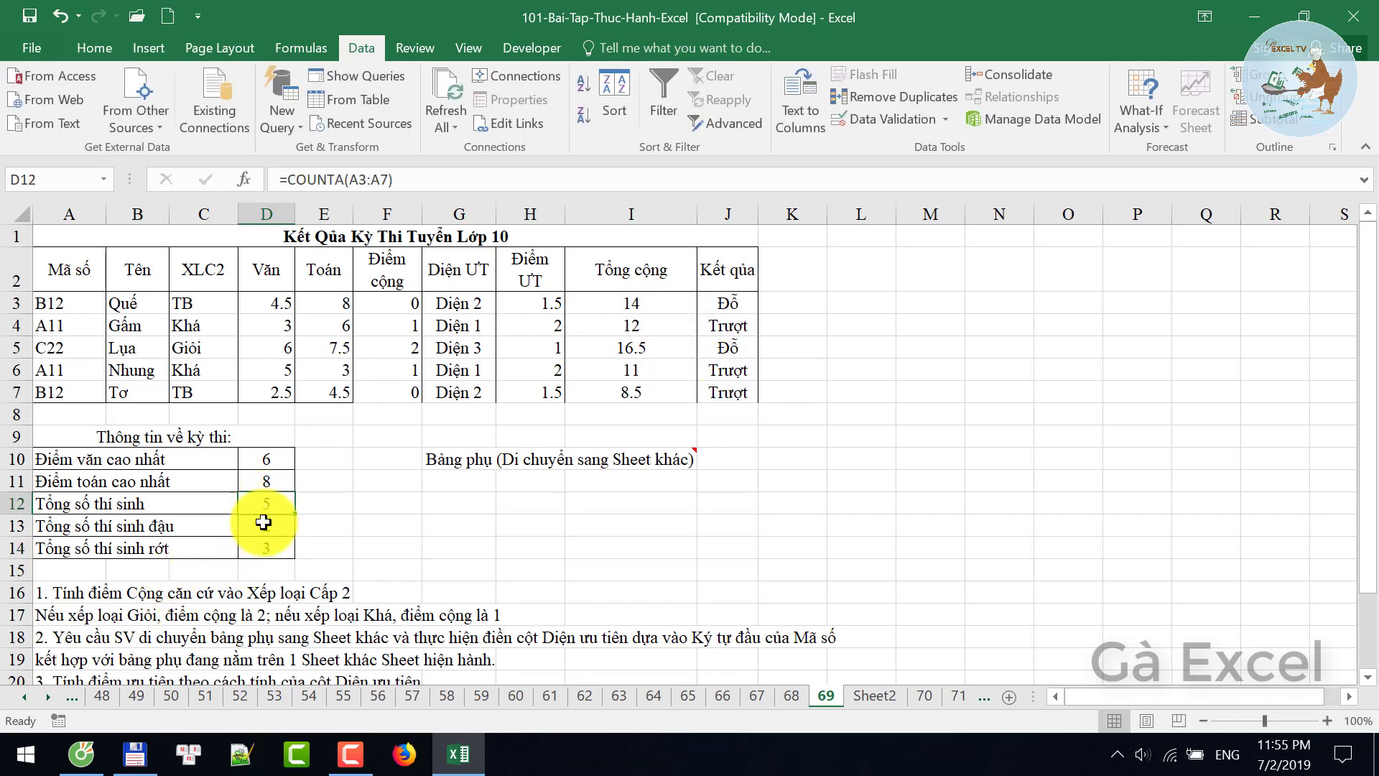
left_click(266, 523)
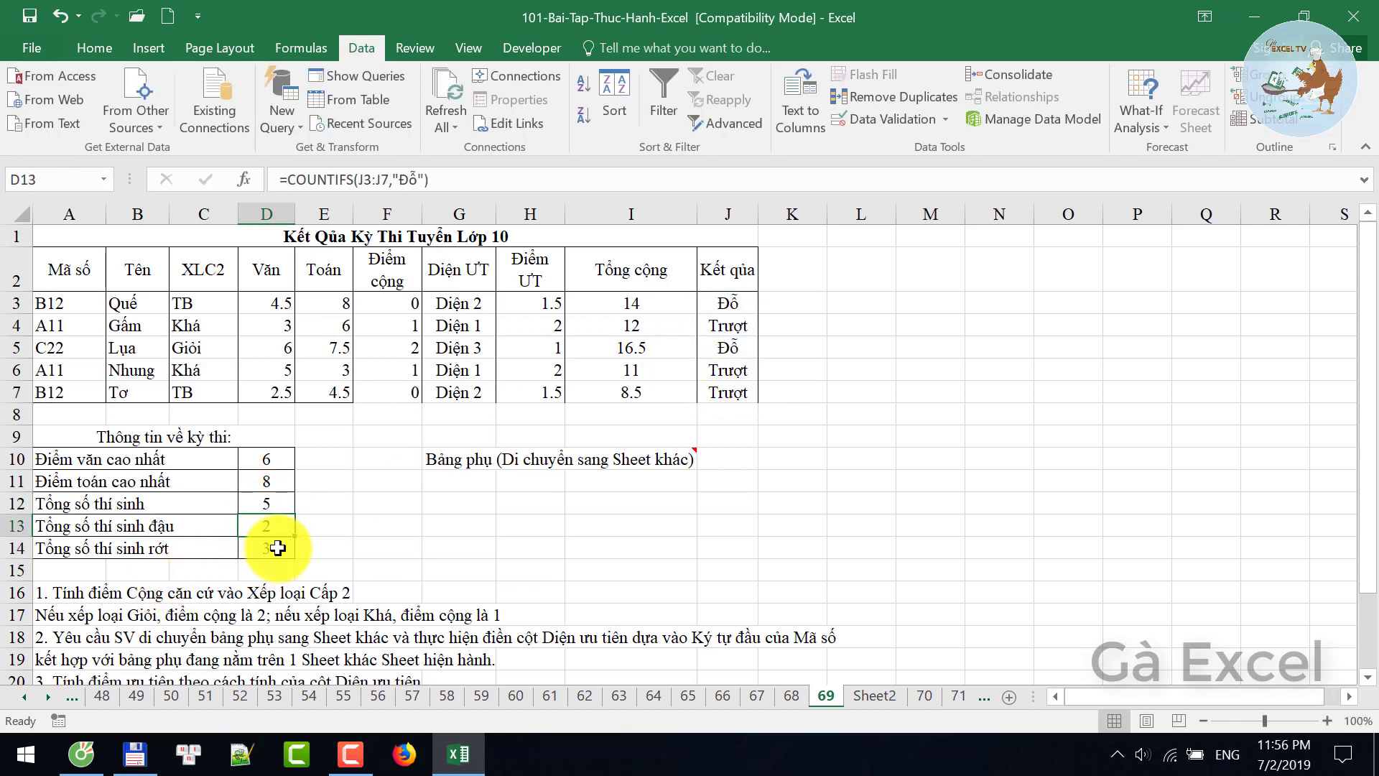
left_click(278, 547)
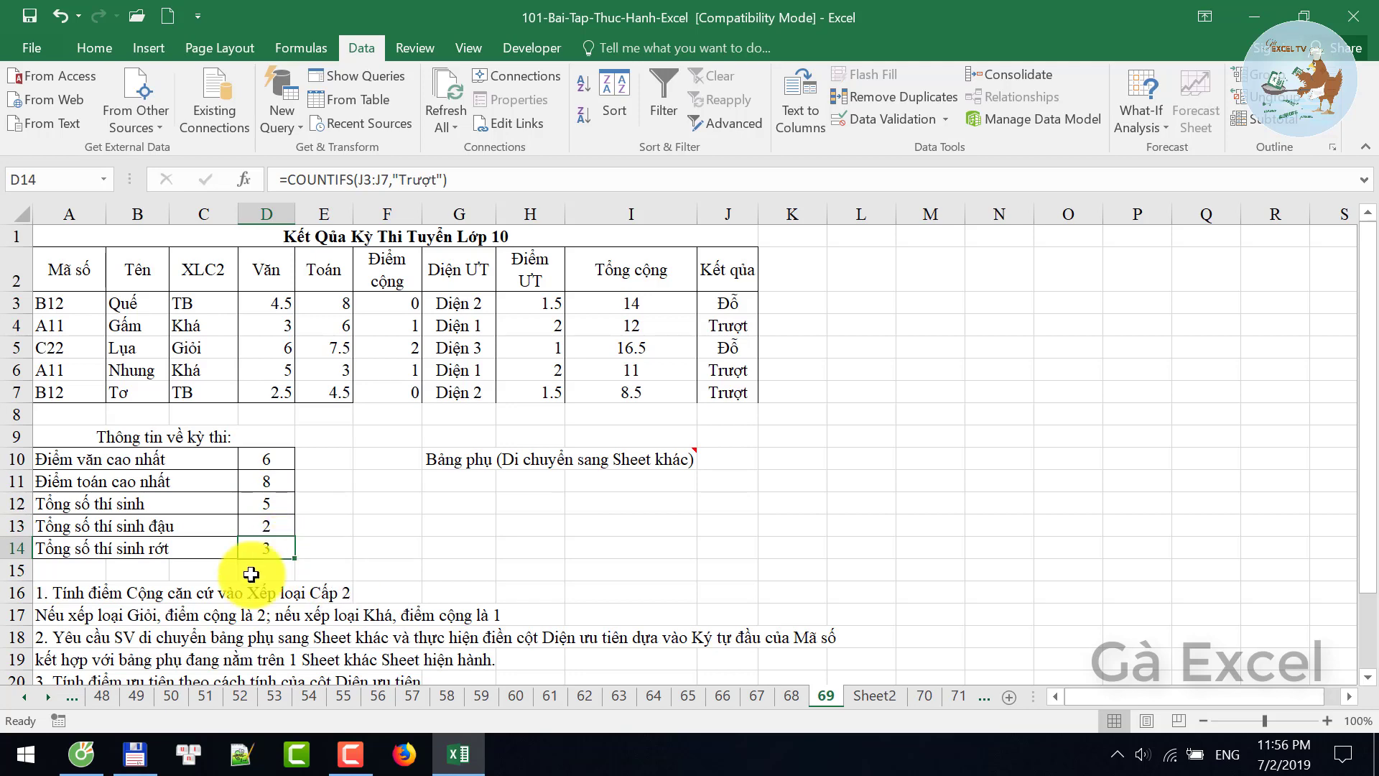
- Copy the Kết qủa heading and first result in J2:J3
scroll(484, 567, "down", 5)
left_click(72, 416)
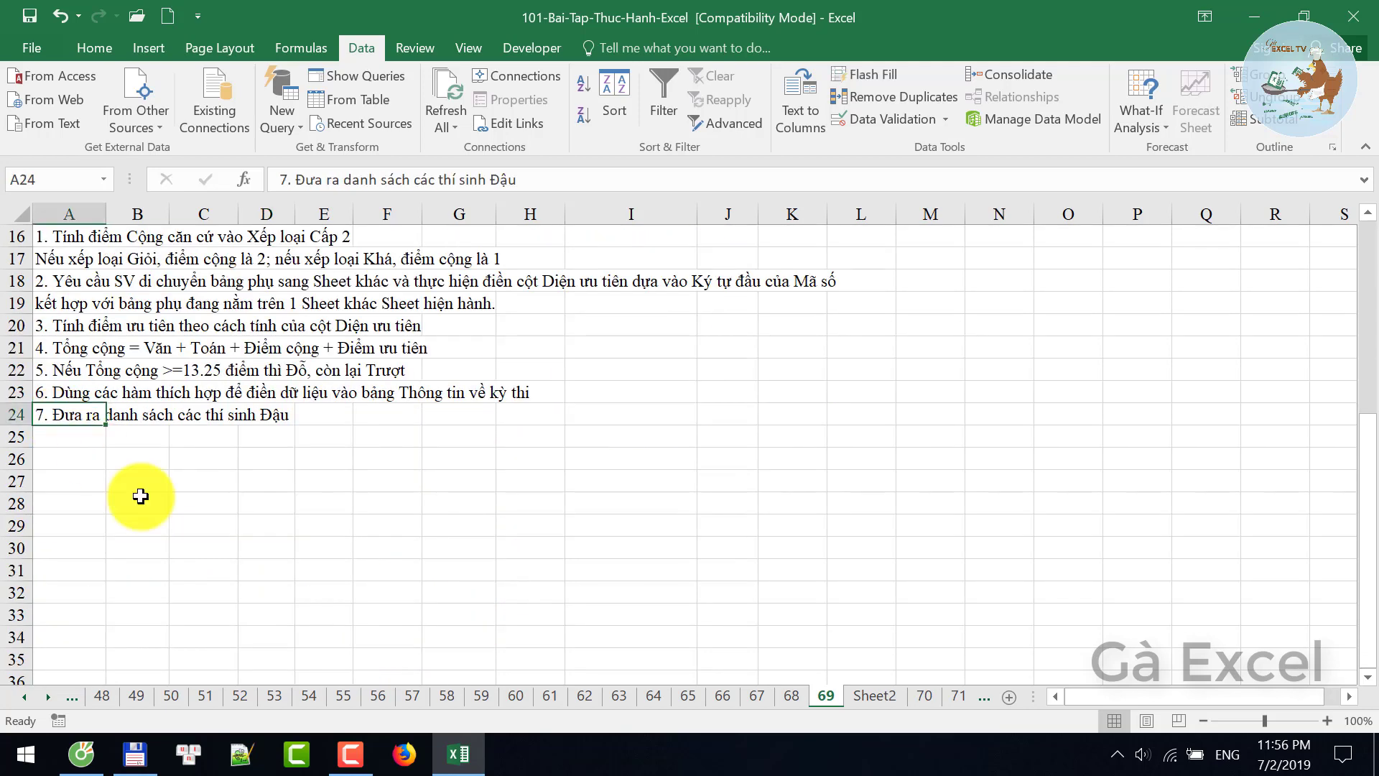
scroll(280, 549, "up", 1)
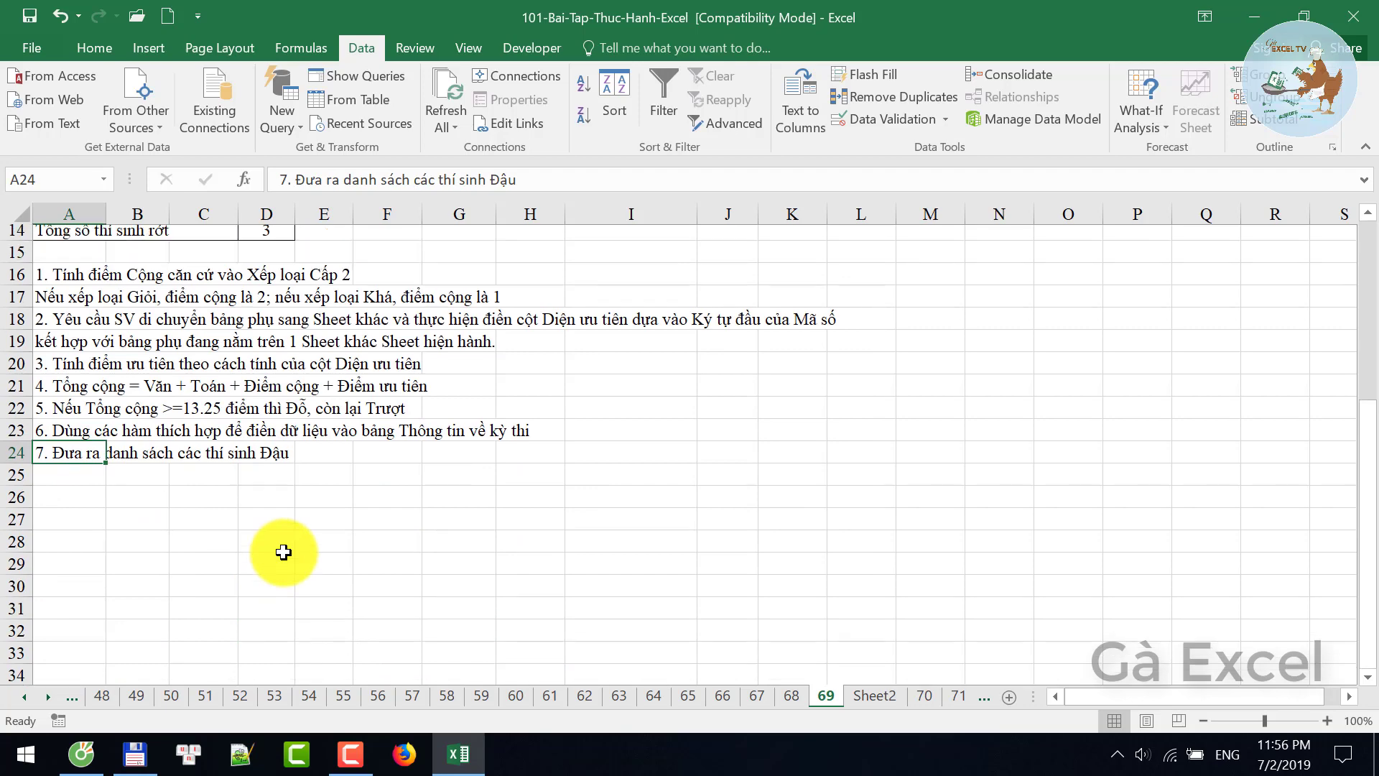
scroll(285, 553, "up", 4)
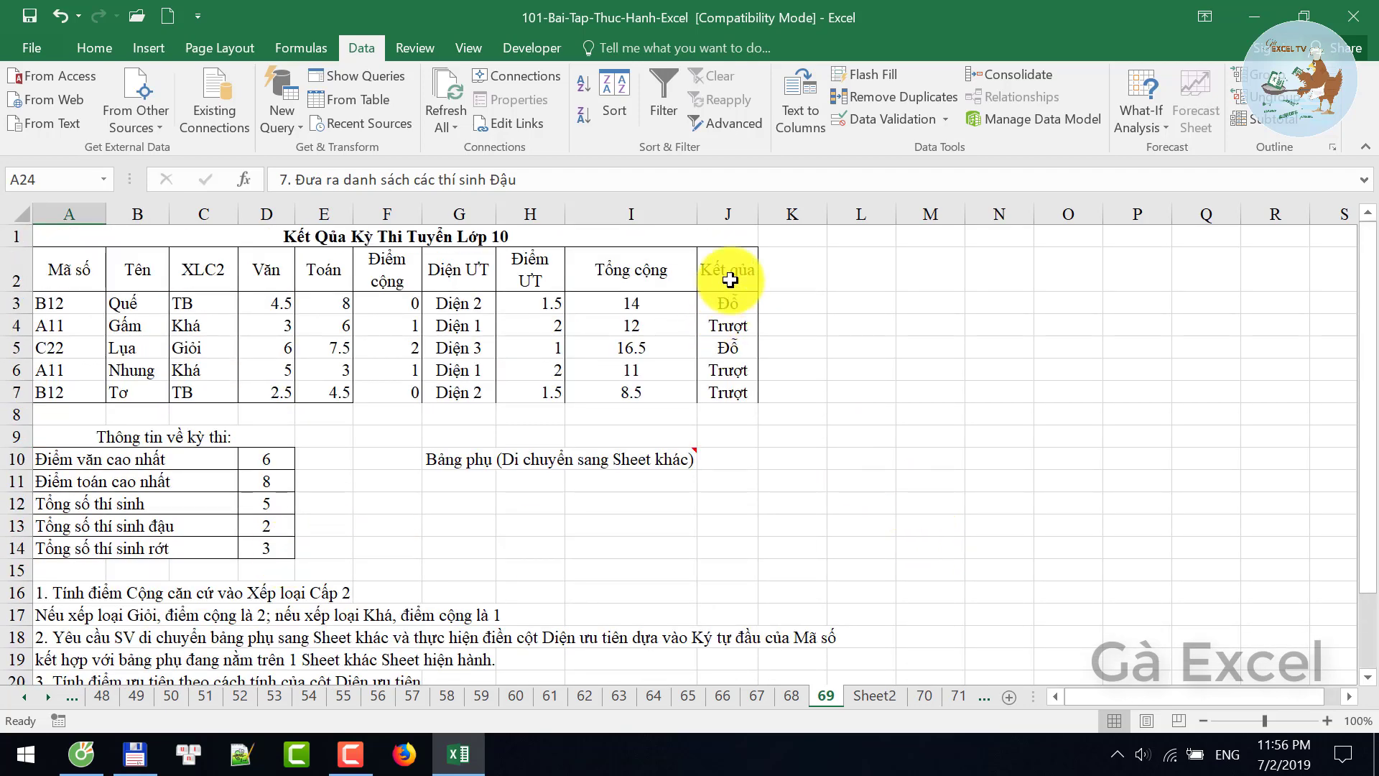
left_click_drag(730, 274, 730, 296)
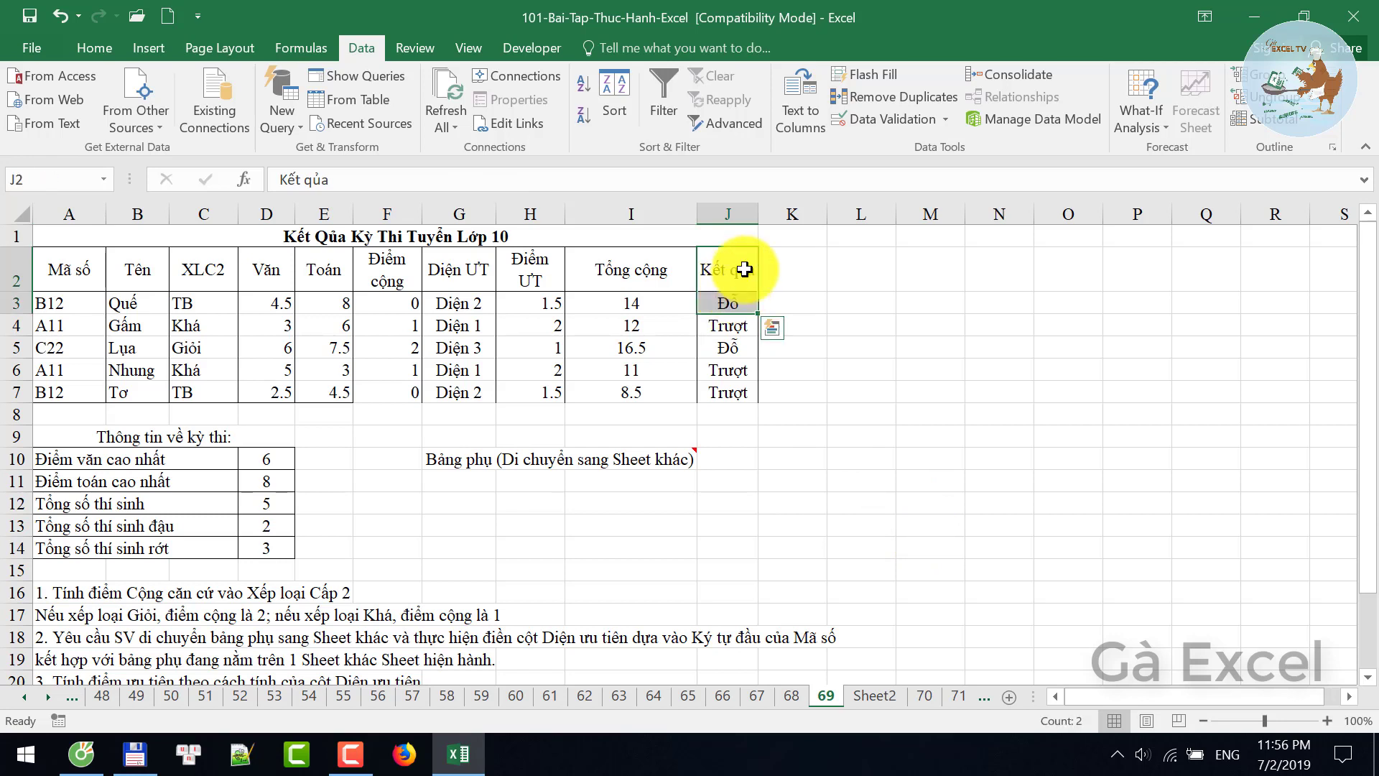
left_click_drag(740, 269, 735, 309)
key("ctrl+c")
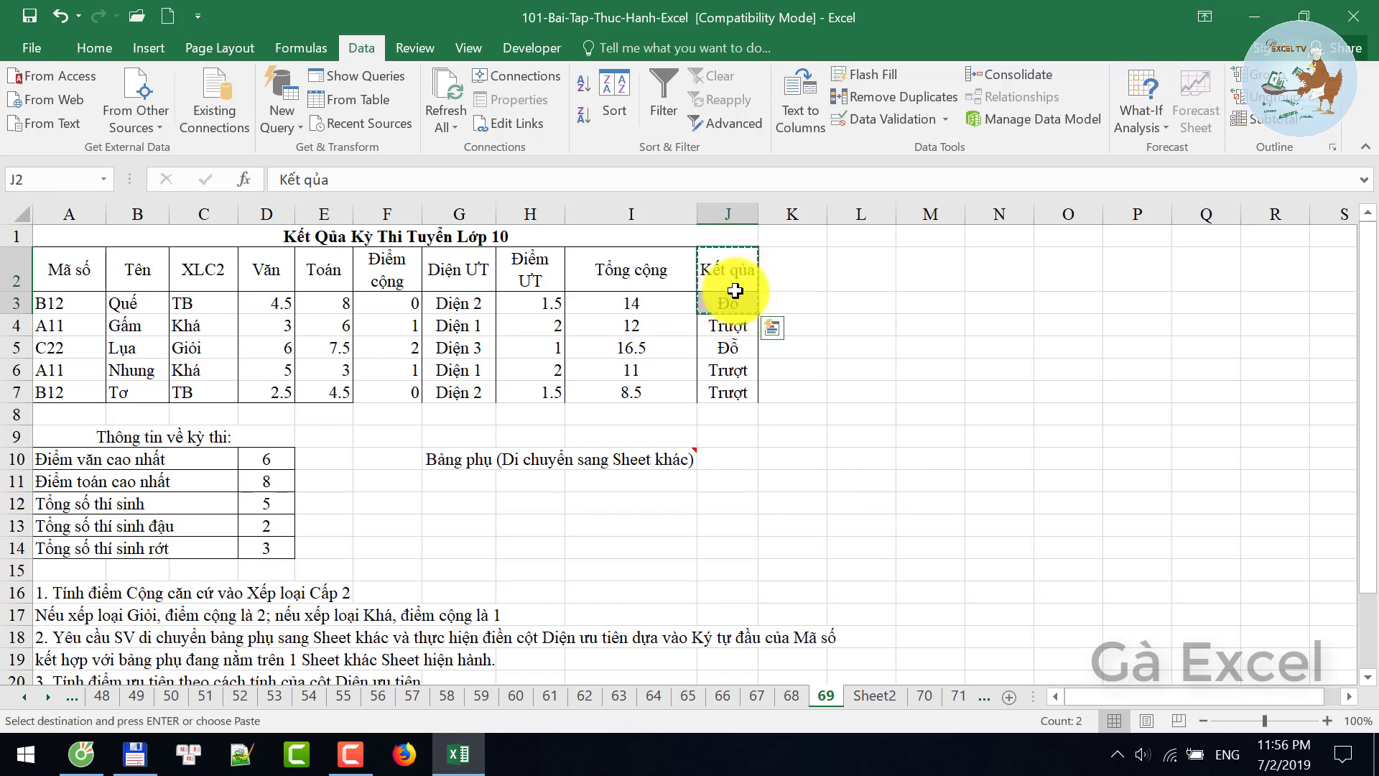
right_click(728, 272)
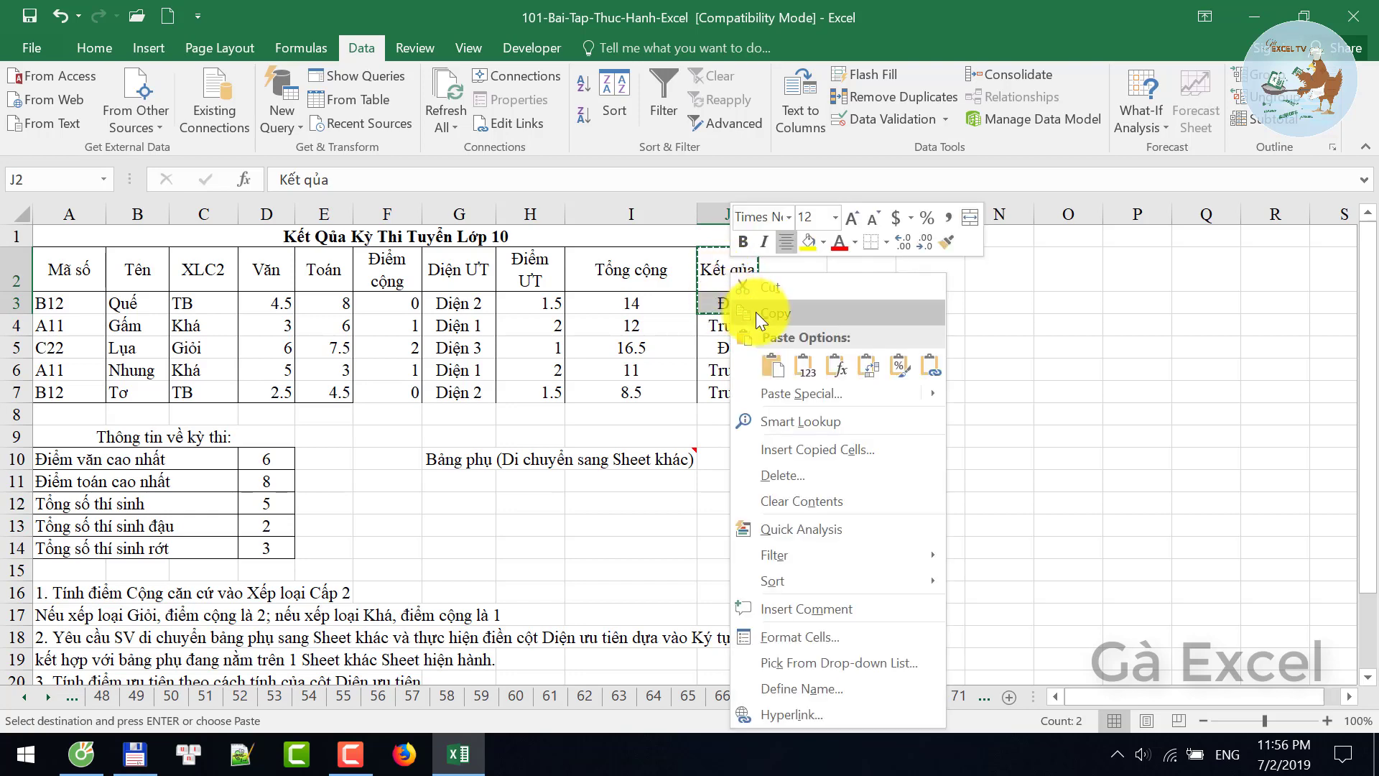
left_click(756, 311)
- Paste the copied cells into L9 as values only
left_click(873, 445)
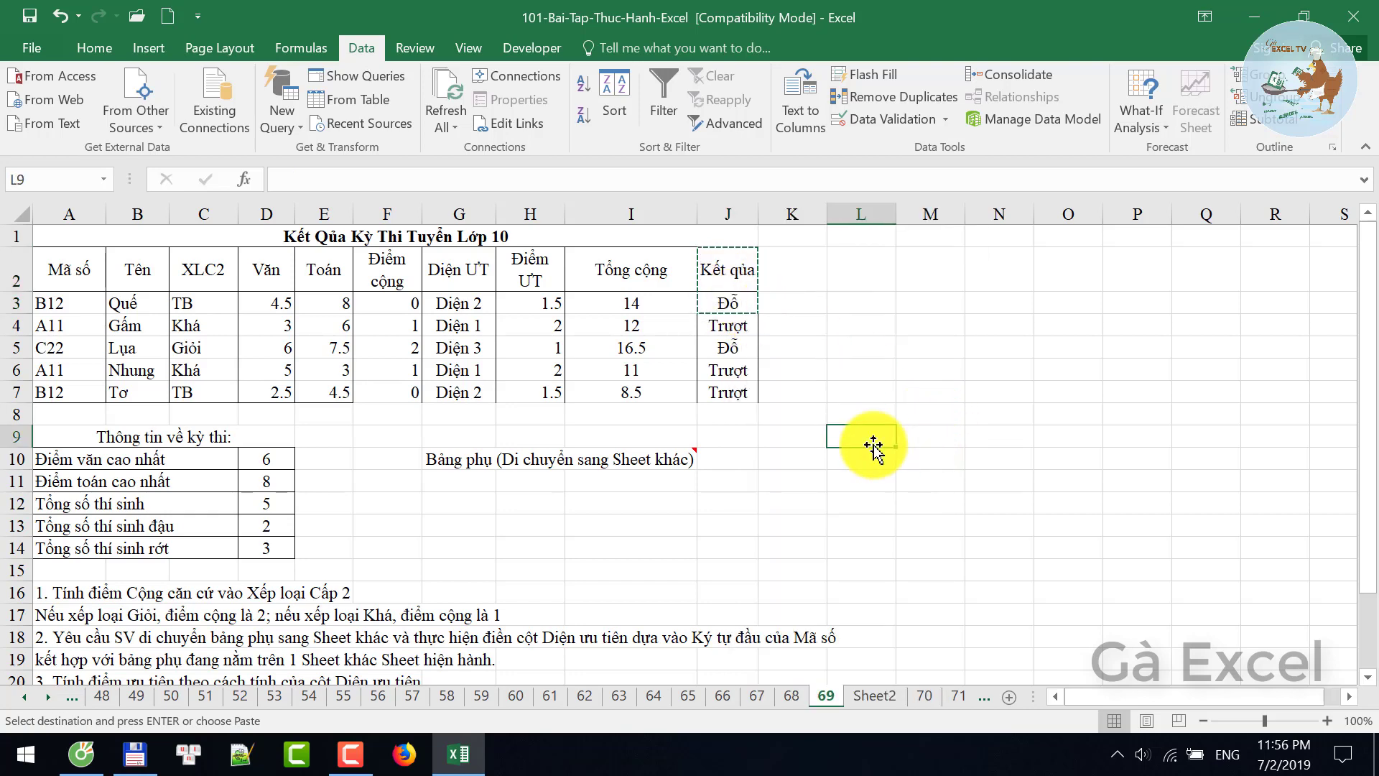
right_click(838, 439)
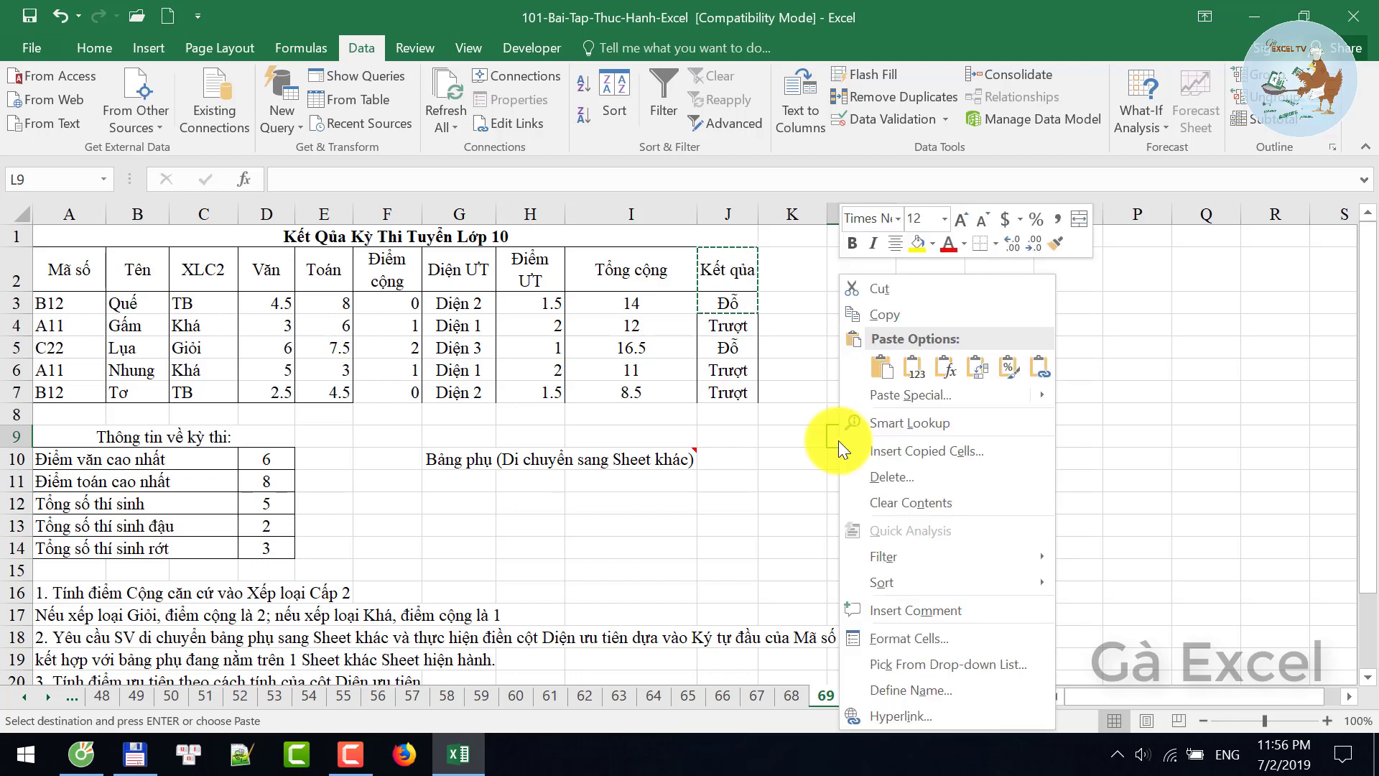
left_click(949, 398)
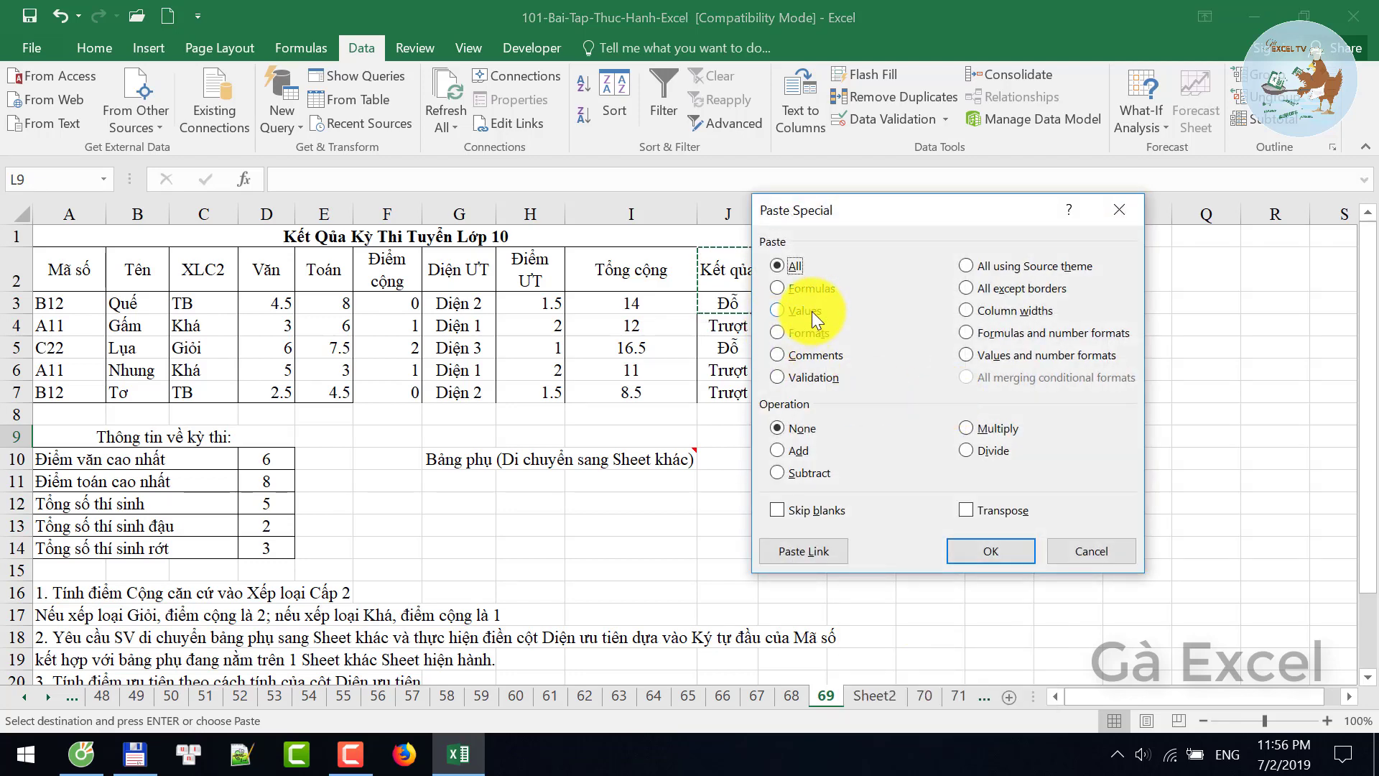
left_click(814, 314)
left_click(991, 551)
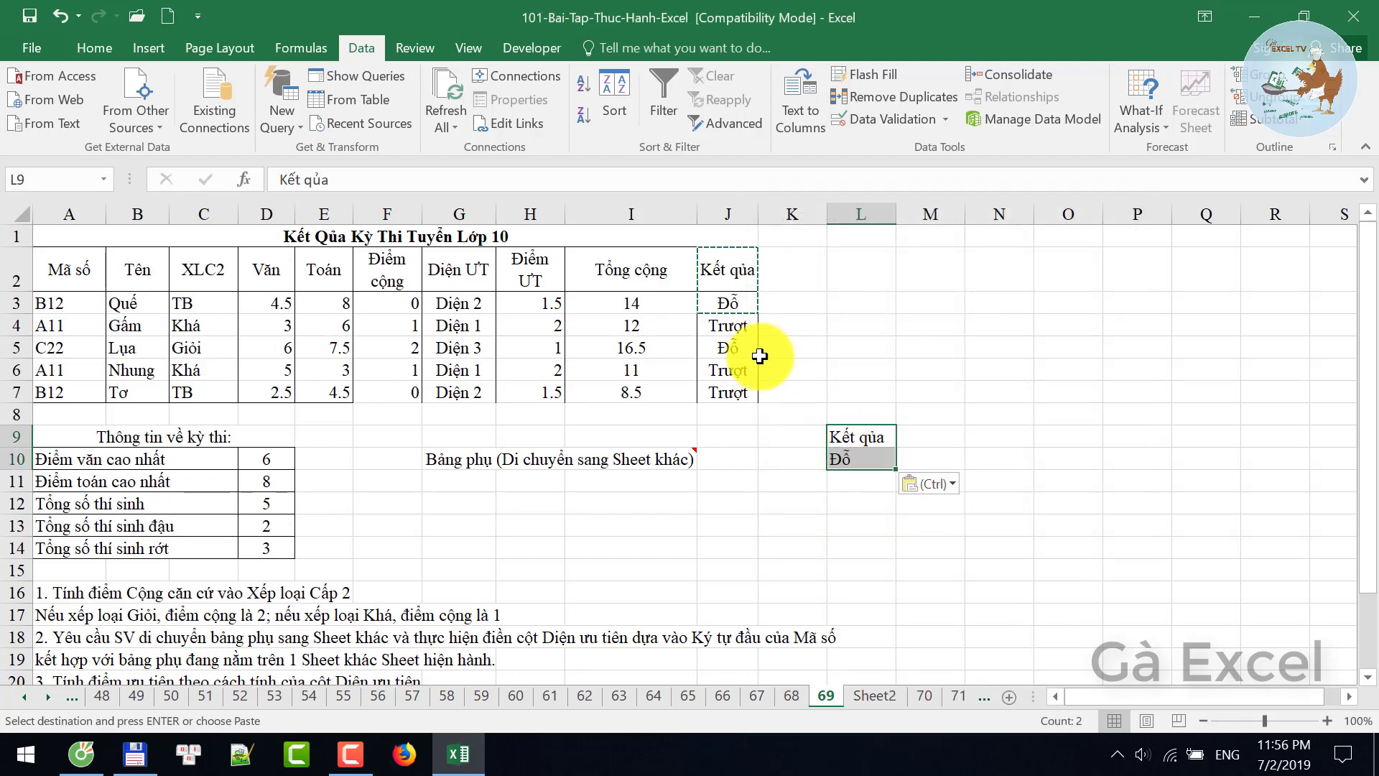
key("Escape")
- Check the pasted criteria block L9:L10 against the original J3 cell
left_click(727, 301)
left_click(862, 458)
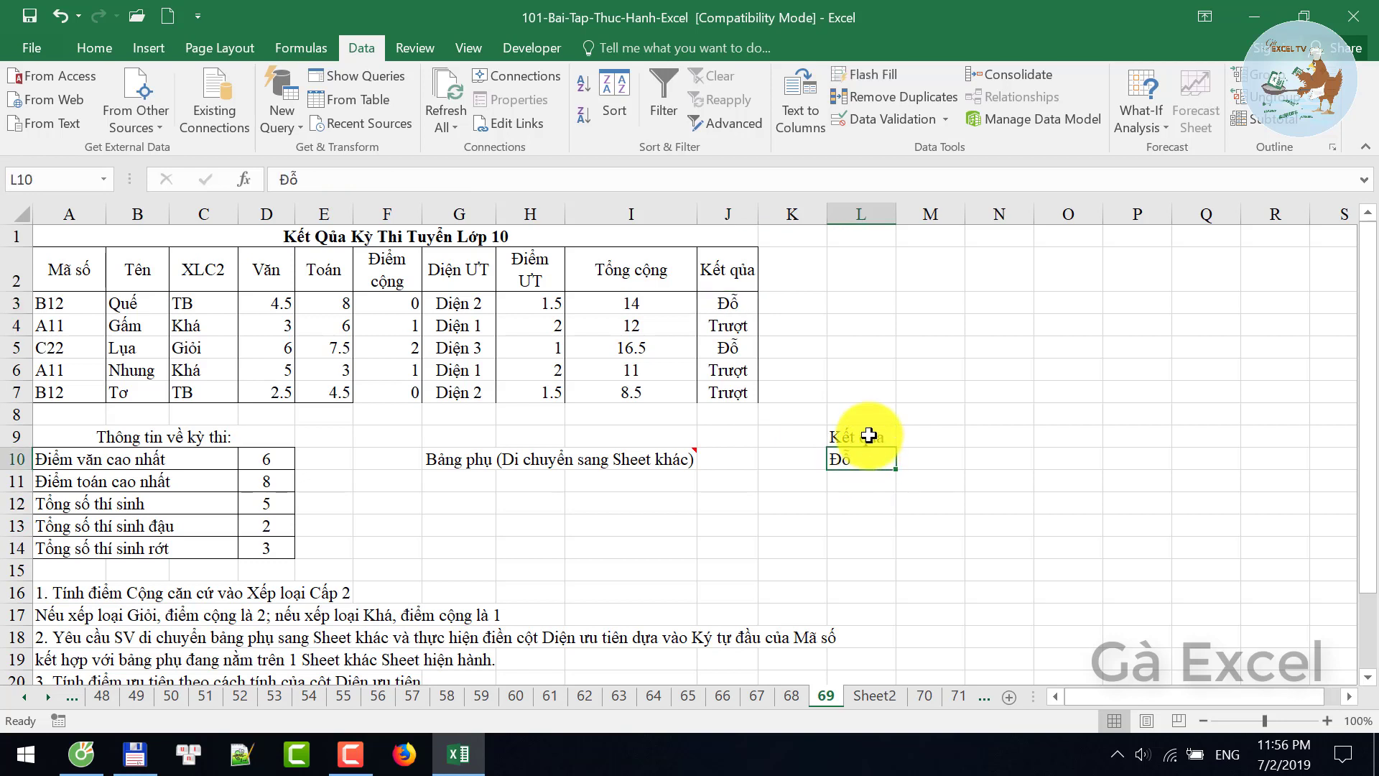
left_click_drag(870, 435, 872, 456)
left_click(457, 346)
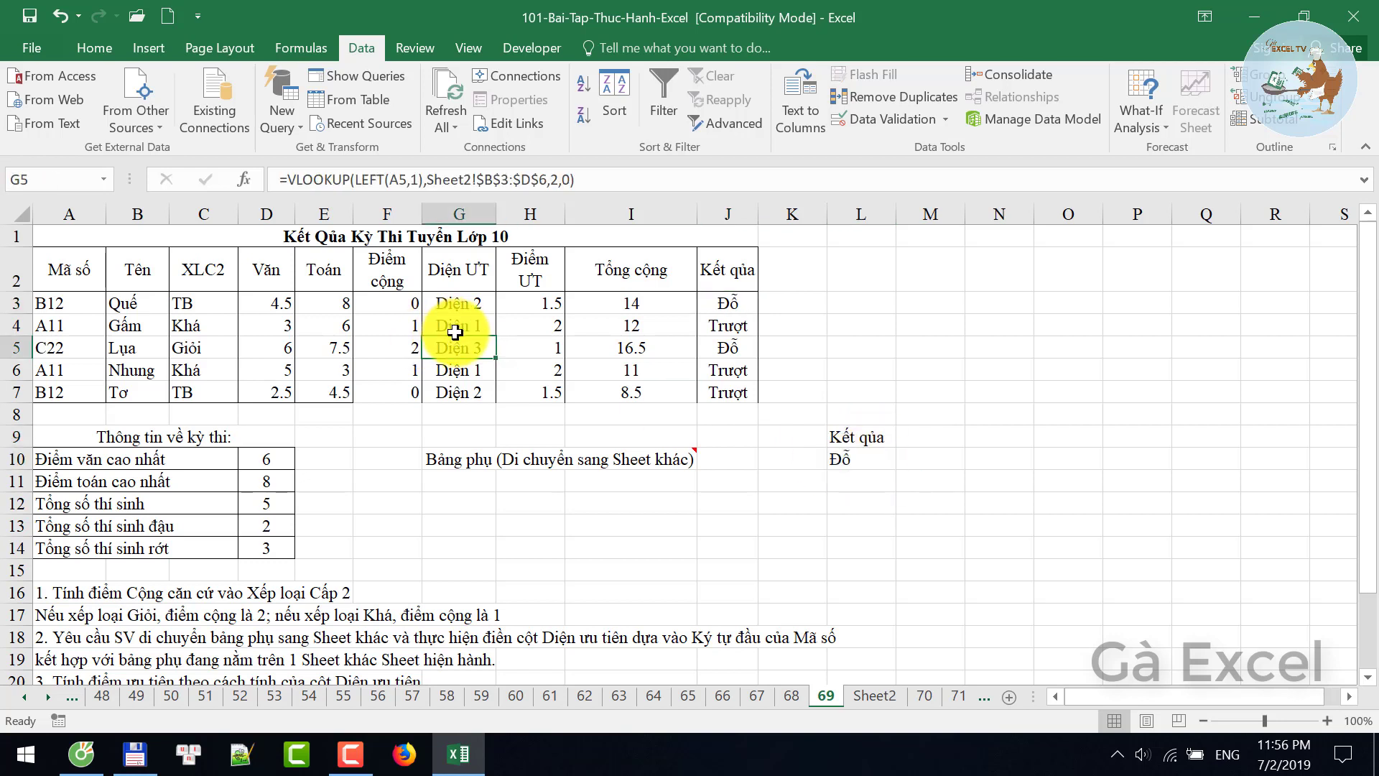
left_click(291, 332)
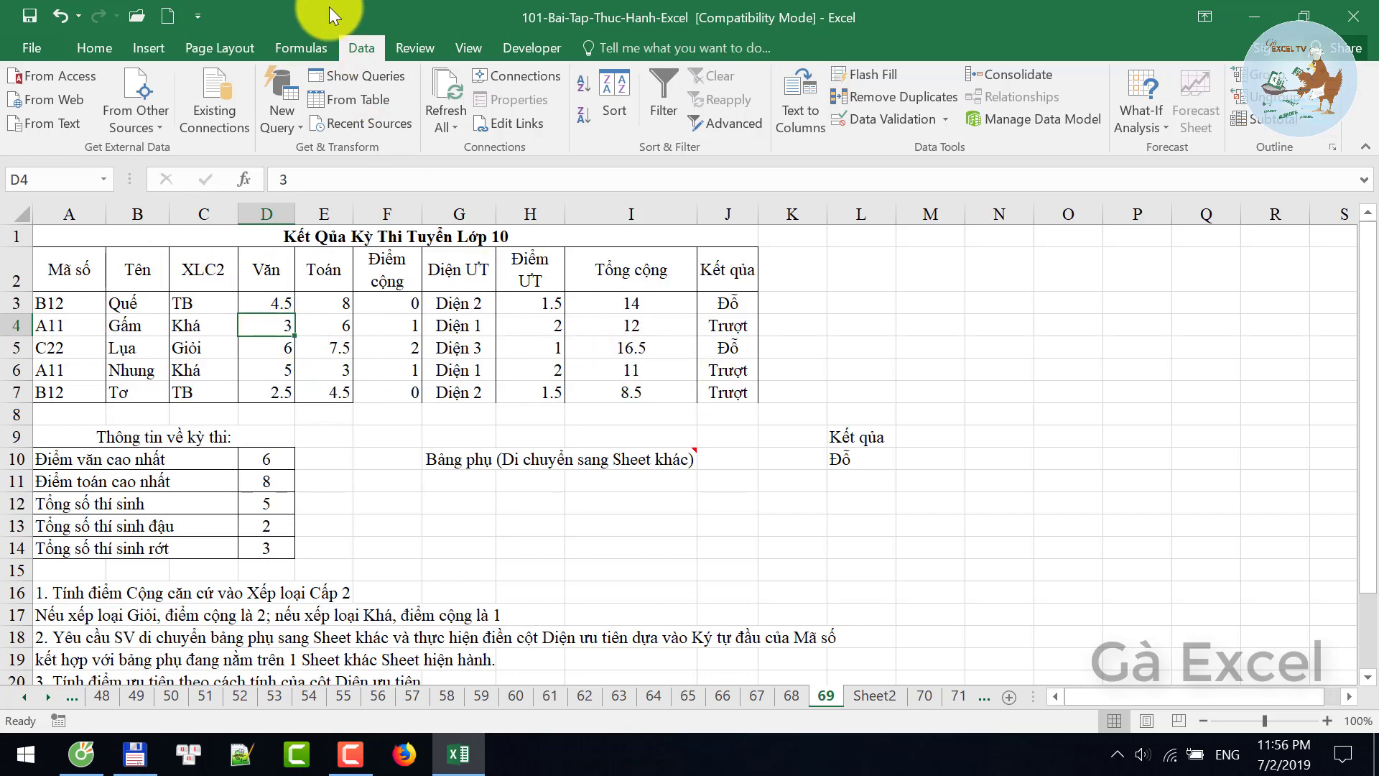
- Set the Advanced Filter list range to A2:J7 and criteria range to L9:L10
left_click(736, 123)
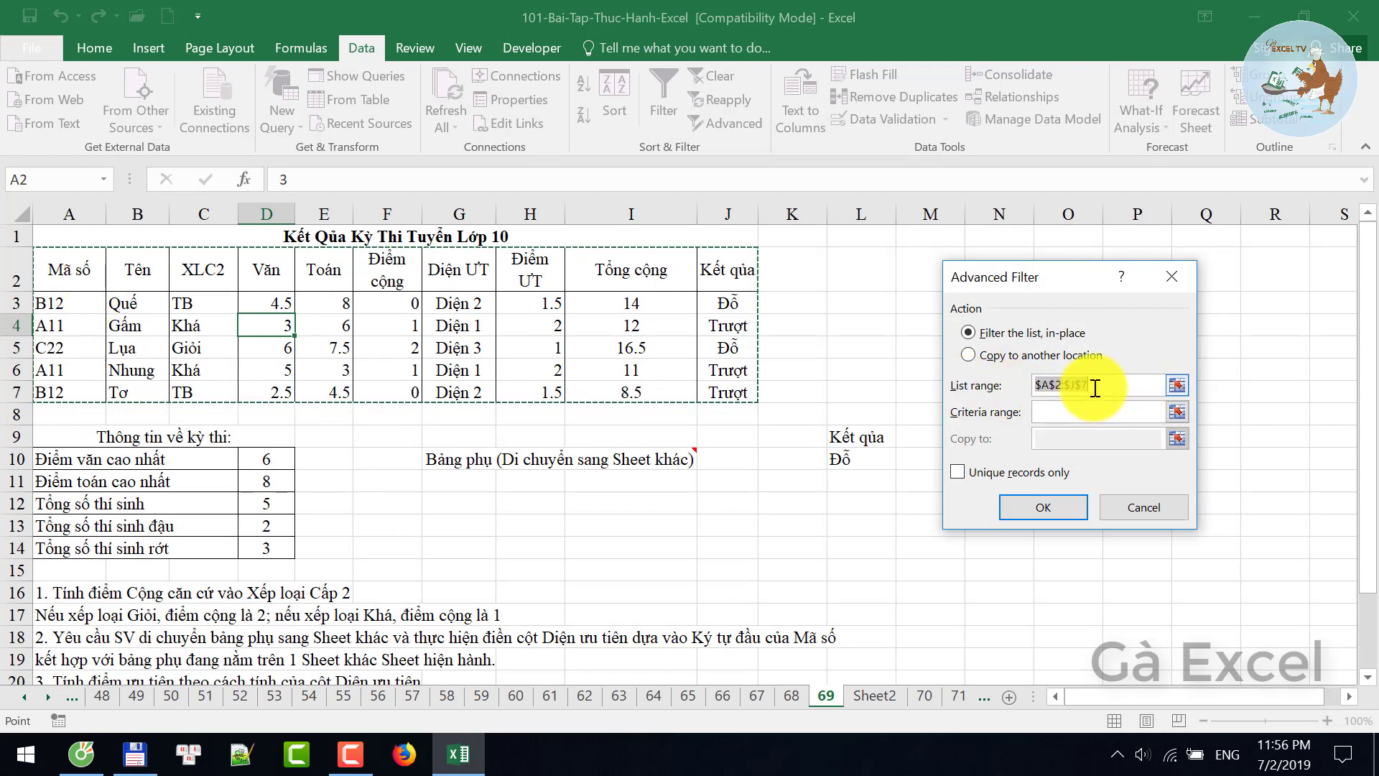
left_click_drag(69, 272, 726, 392)
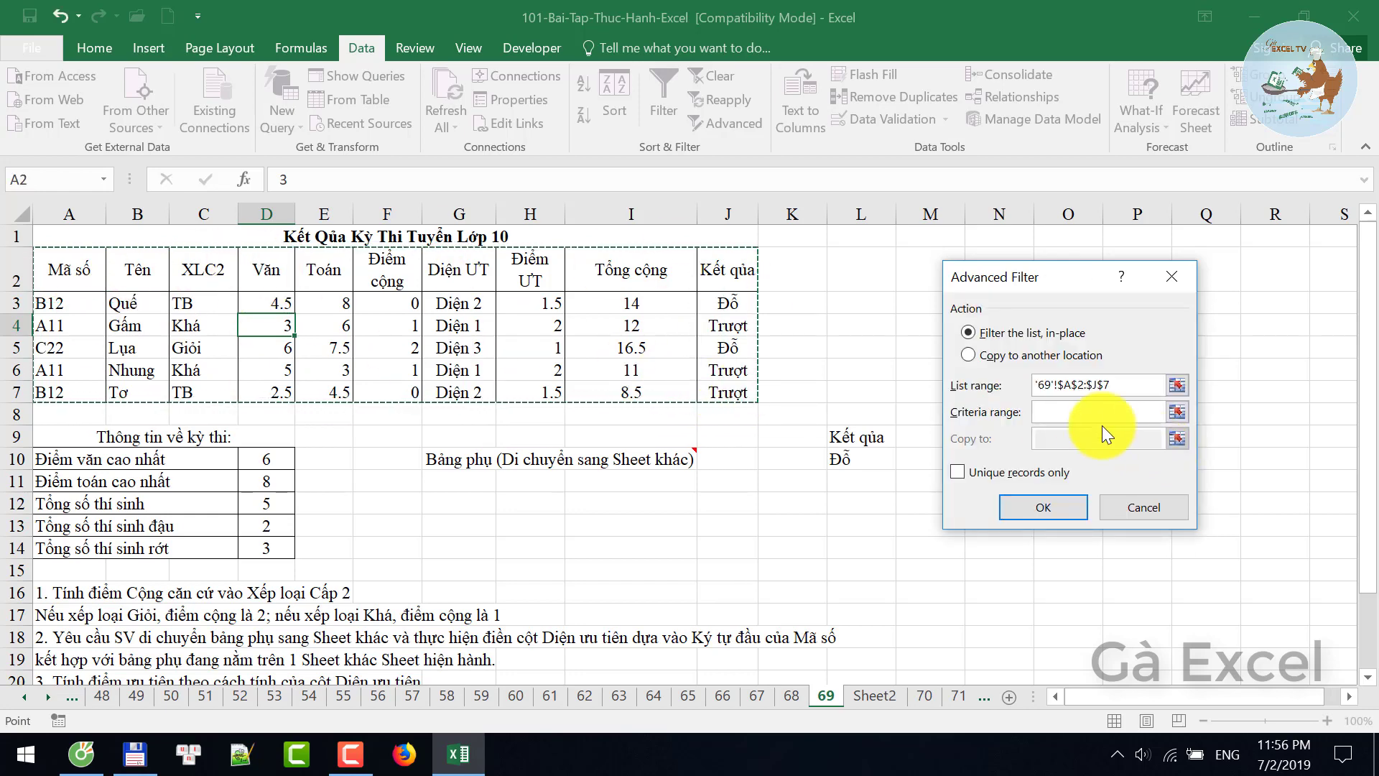
left_click(1083, 414)
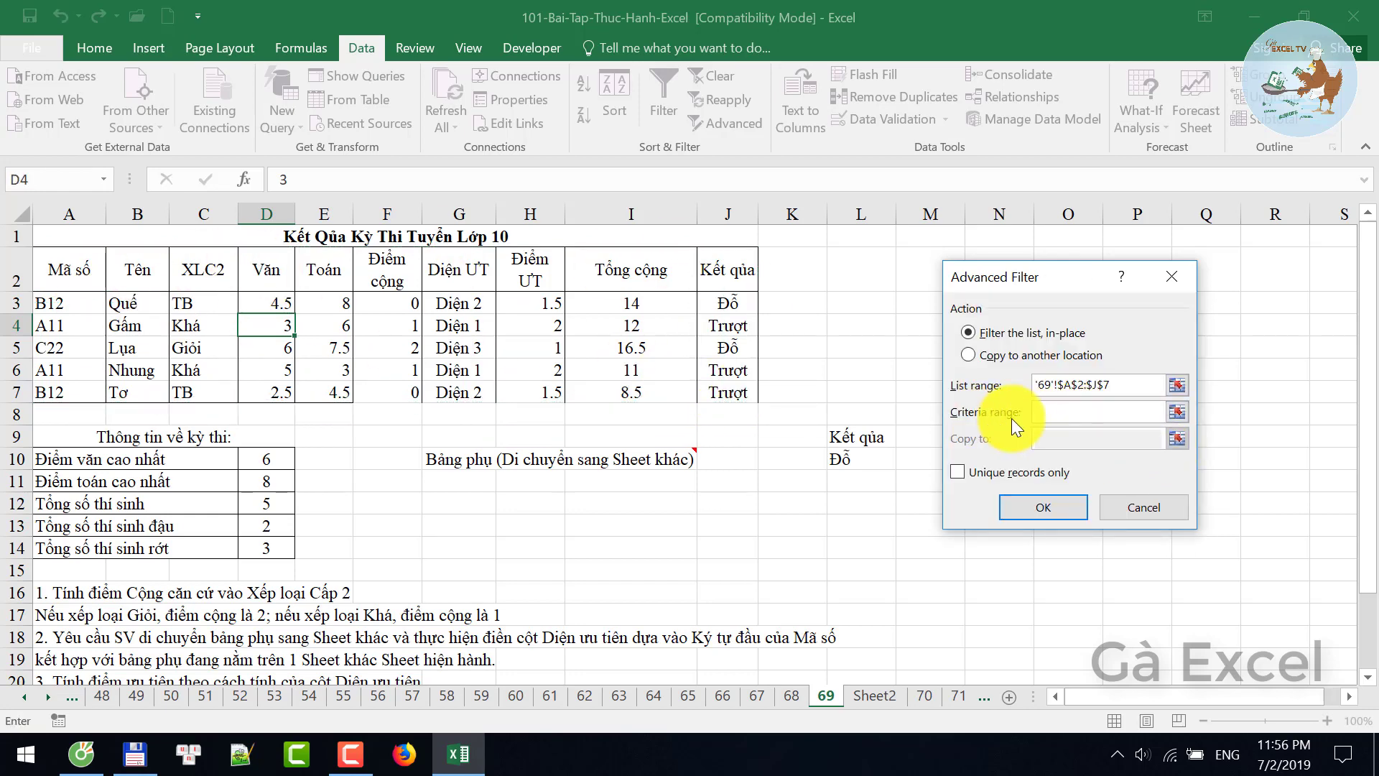
left_click_drag(859, 436, 860, 465)
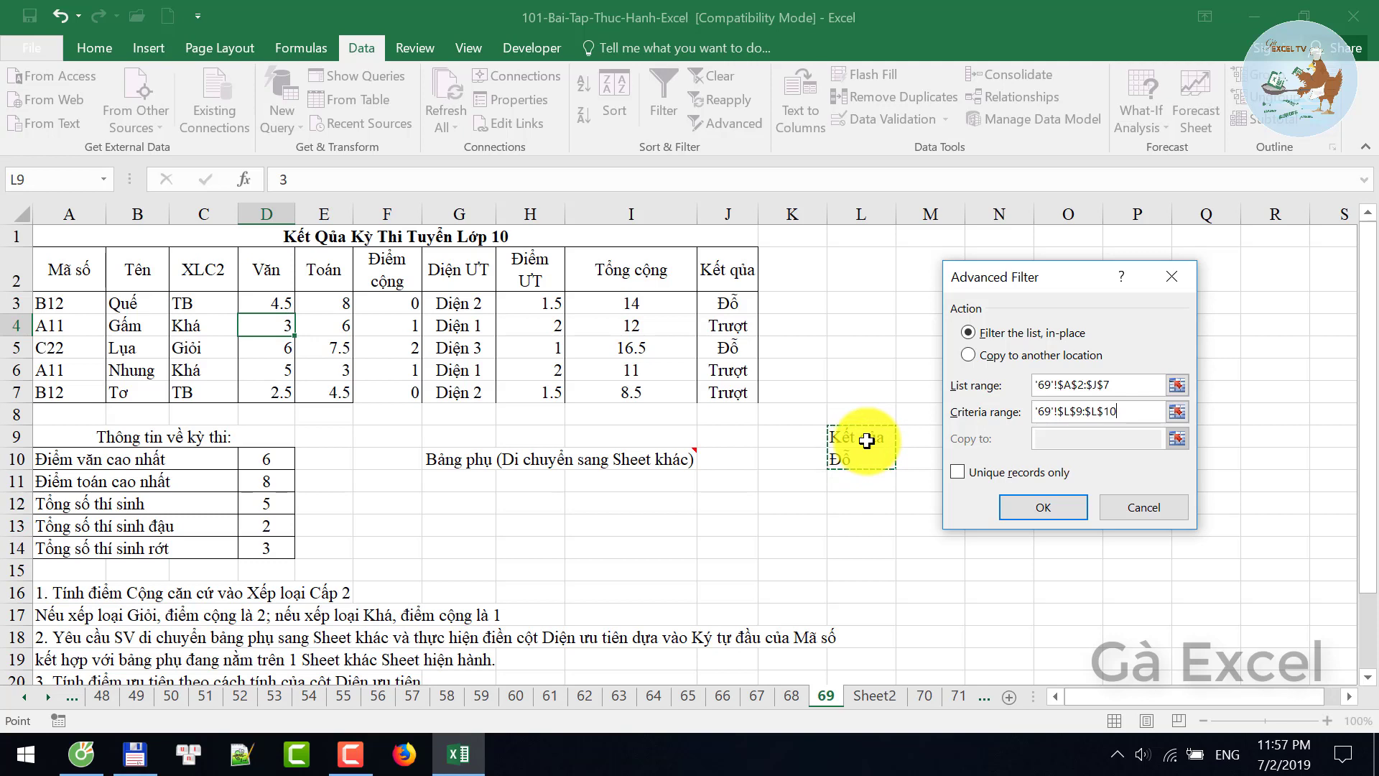
- Choose copying the filtered results to another location, starting at K12
left_click(997, 353)
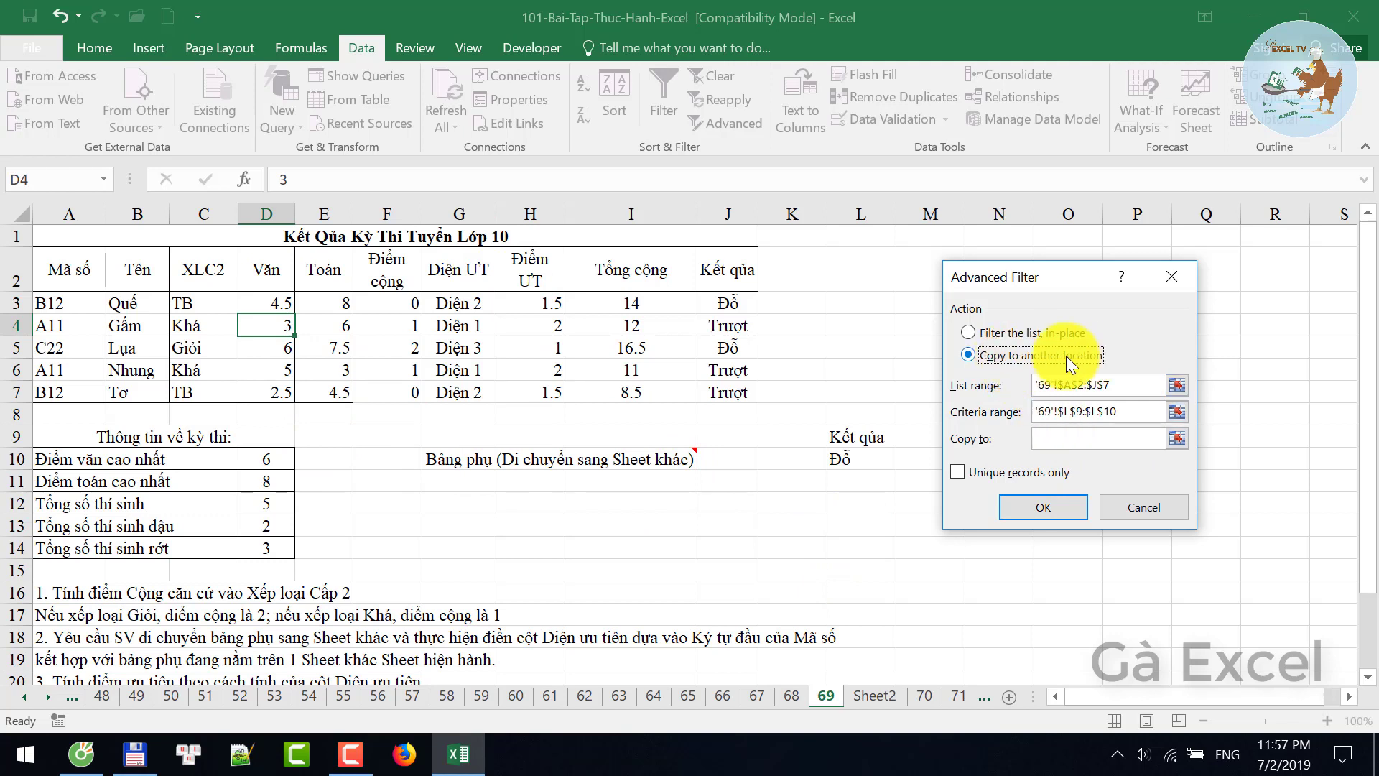
left_click(1049, 439)
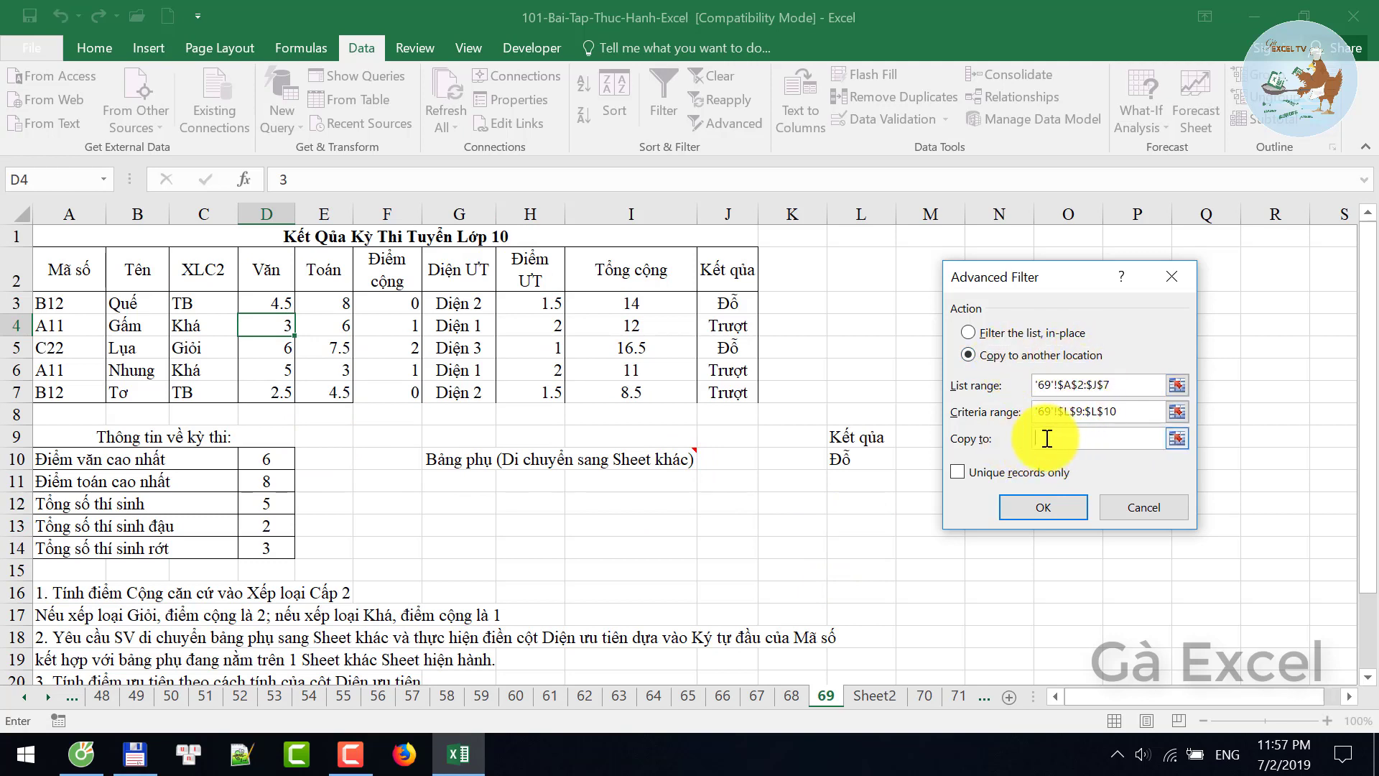
left_click(854, 524)
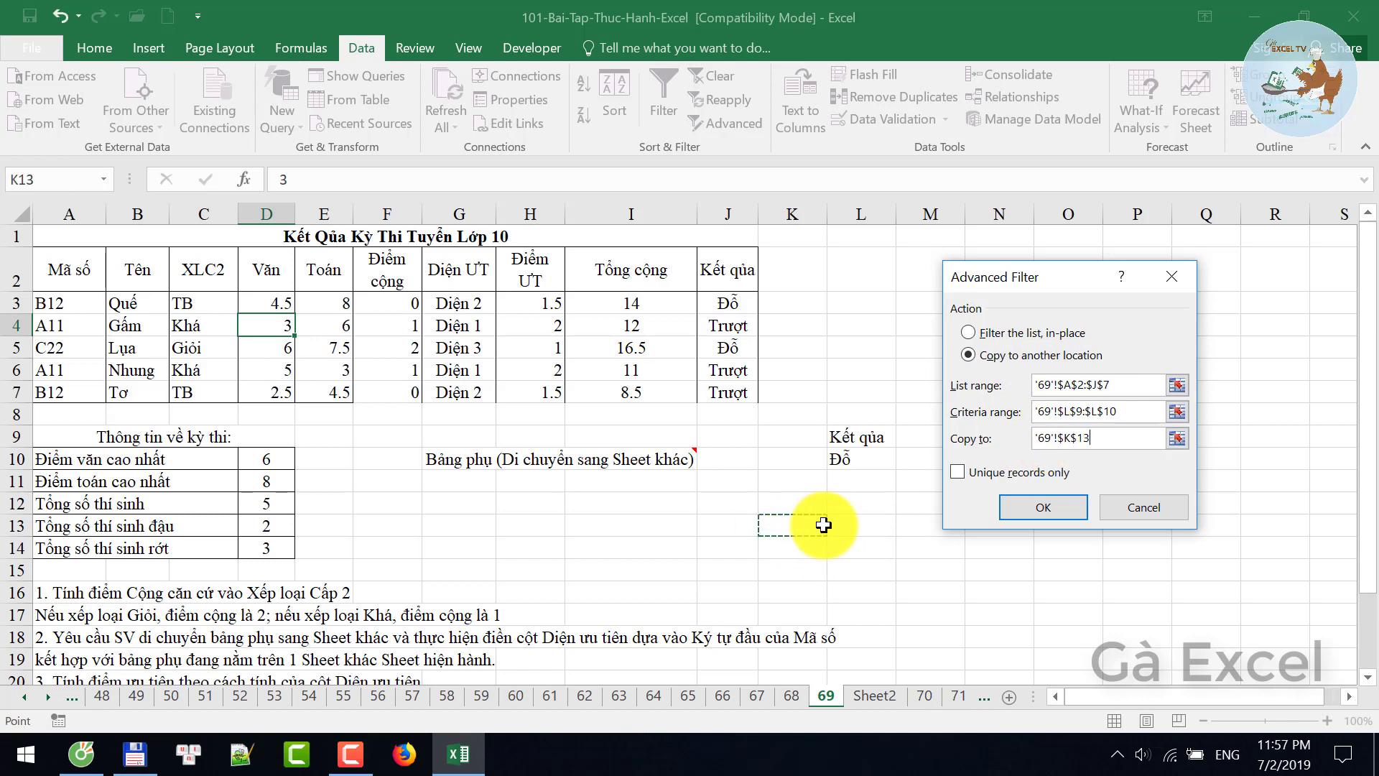
left_click(788, 528)
left_click(794, 504)
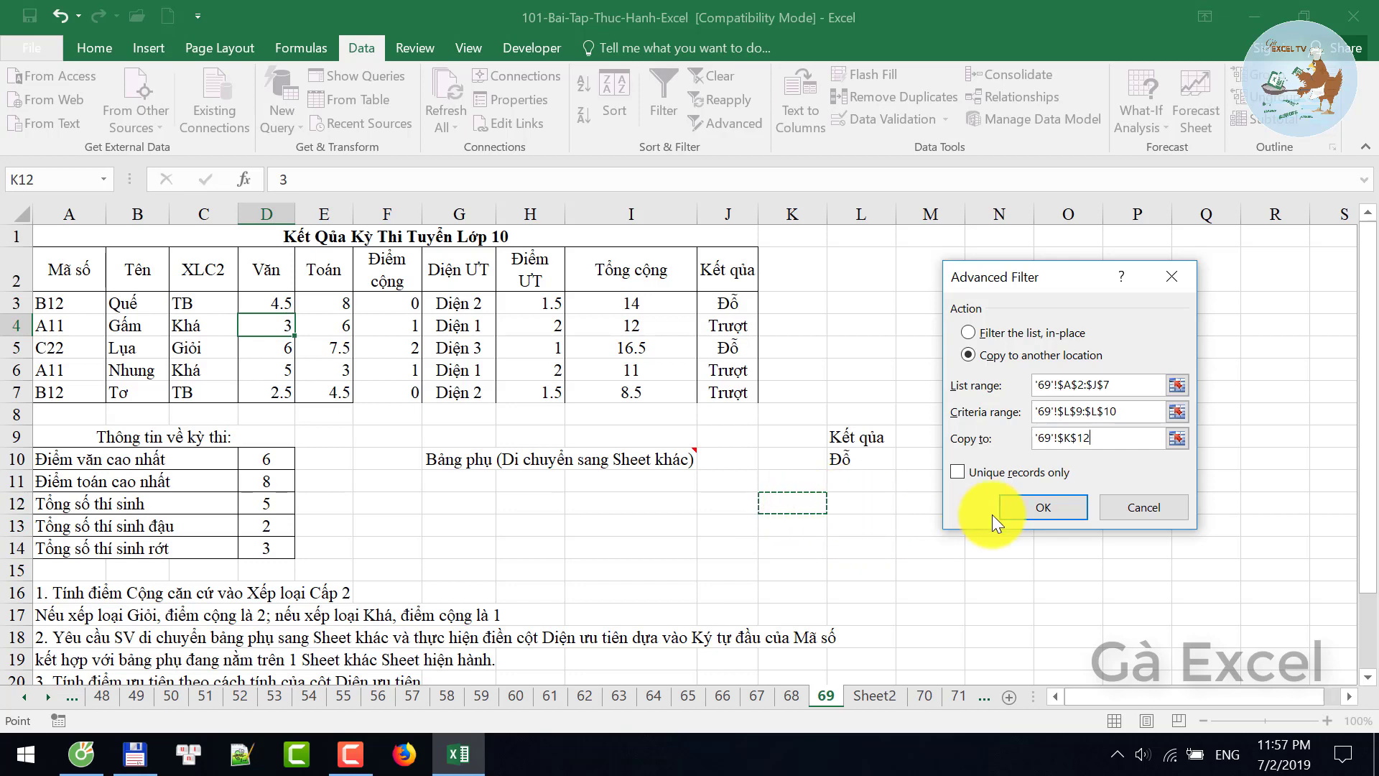
- Run the Advanced Filter and inspect the copied passing-student rows in K12:T14
left_click(1067, 512)
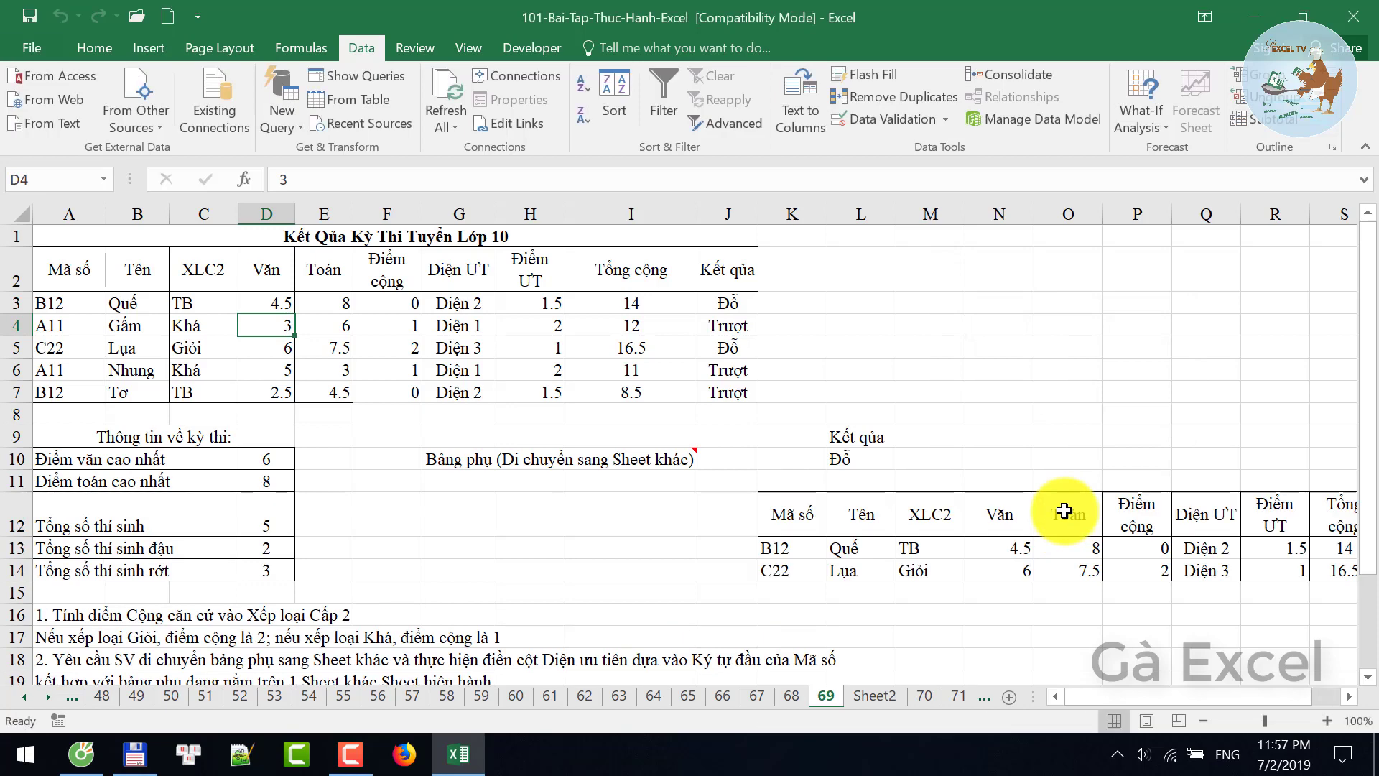
left_click_drag(812, 540, 1135, 573)
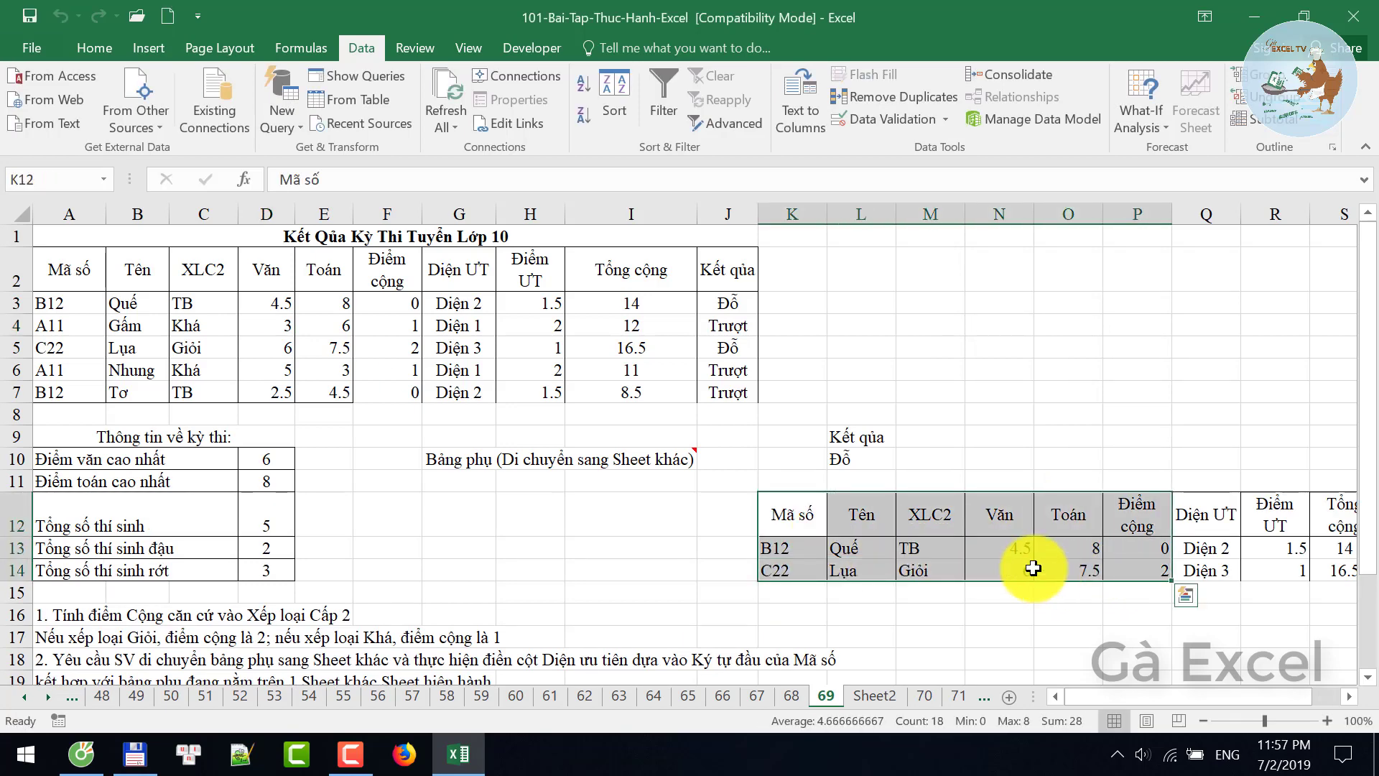
left_click(1005, 572)
left_click_drag(1110, 696, 1175, 697)
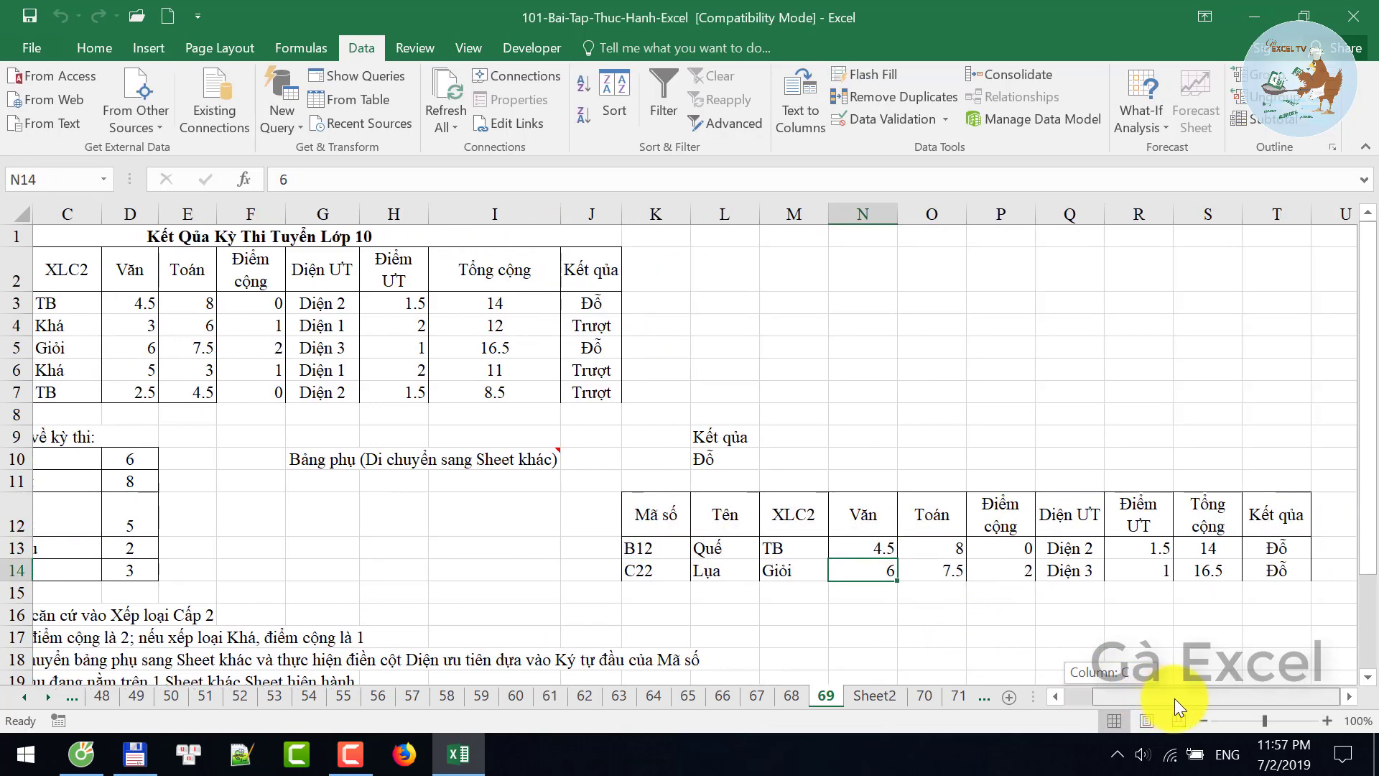
left_click(1269, 533)
left_click_drag(1269, 542, 1269, 570)
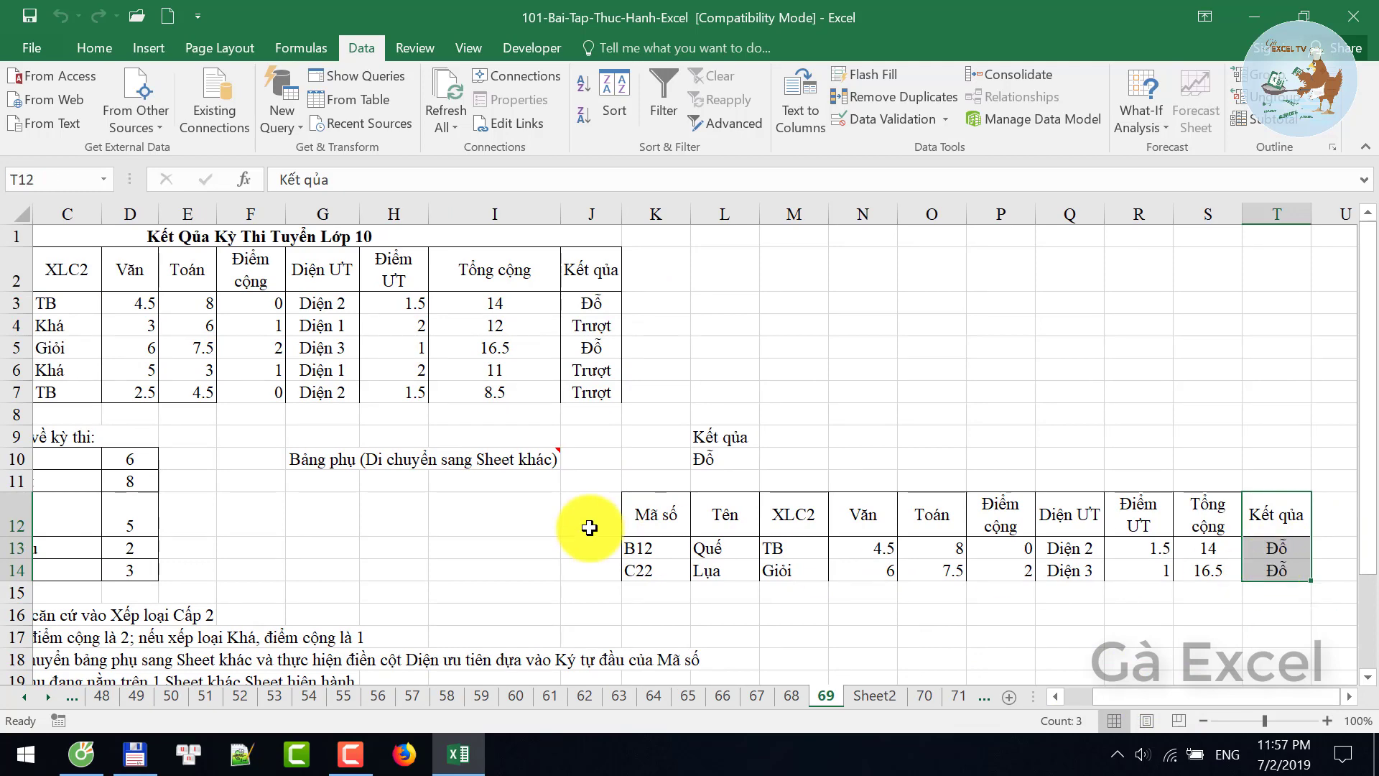
left_click(646, 567)
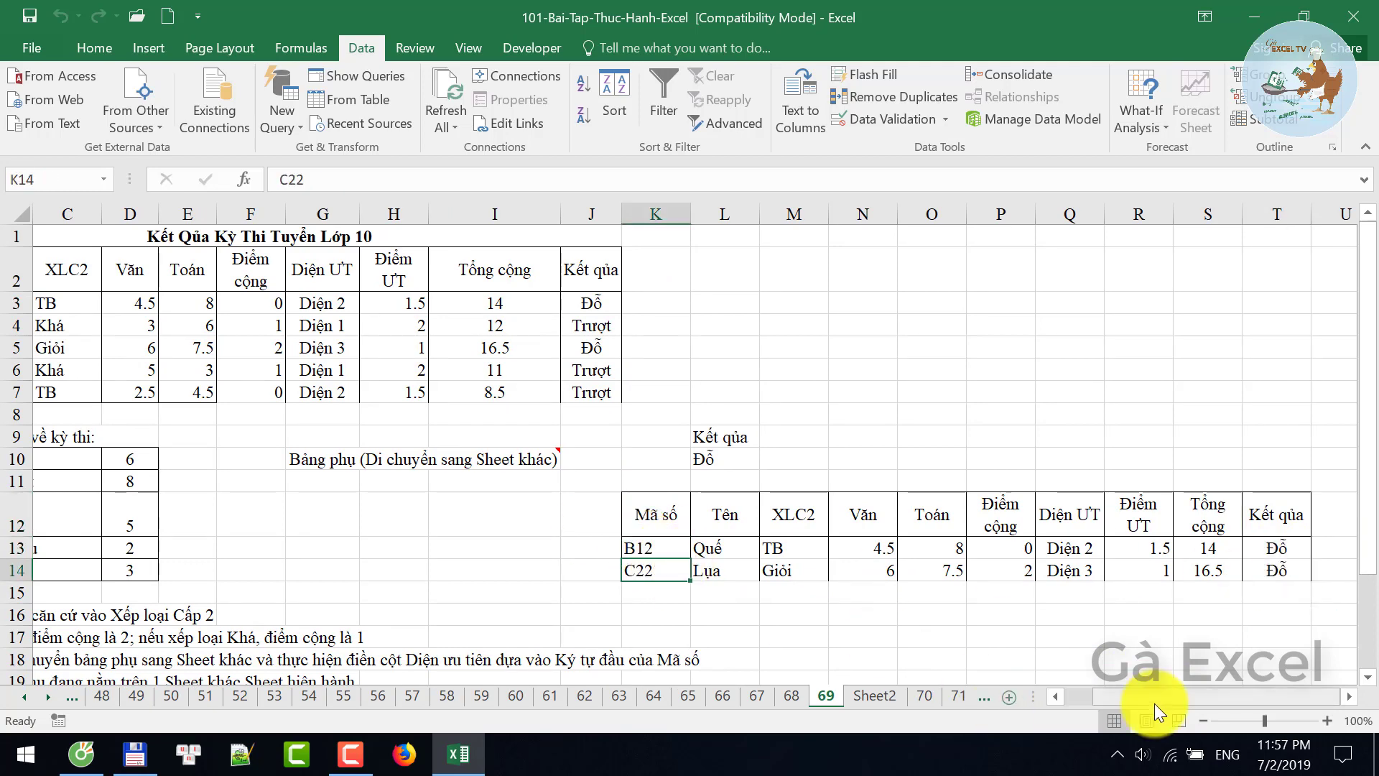
left_click_drag(1162, 691, 1134, 692)
- Compare the copied rows with the original B12 and C22 student rows
left_click(66, 303)
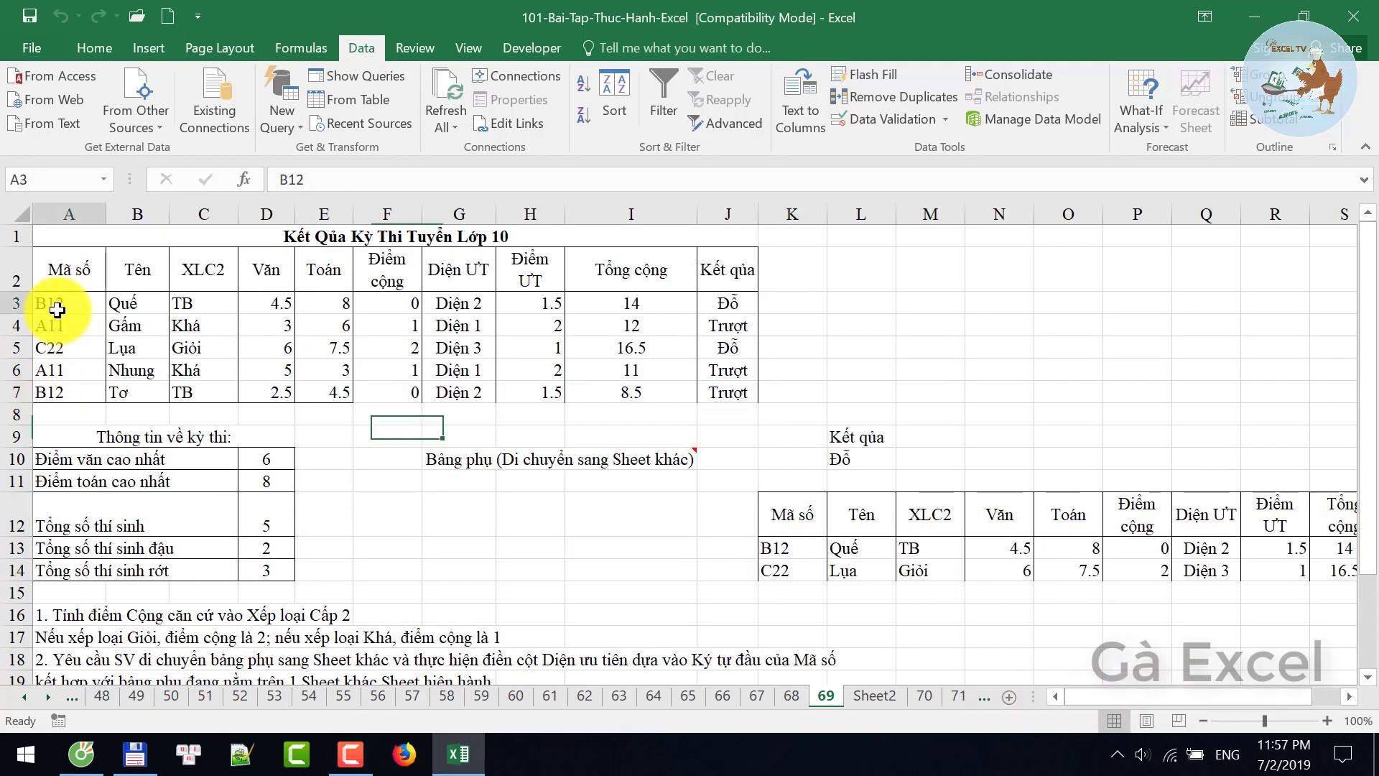
left_click(68, 353)
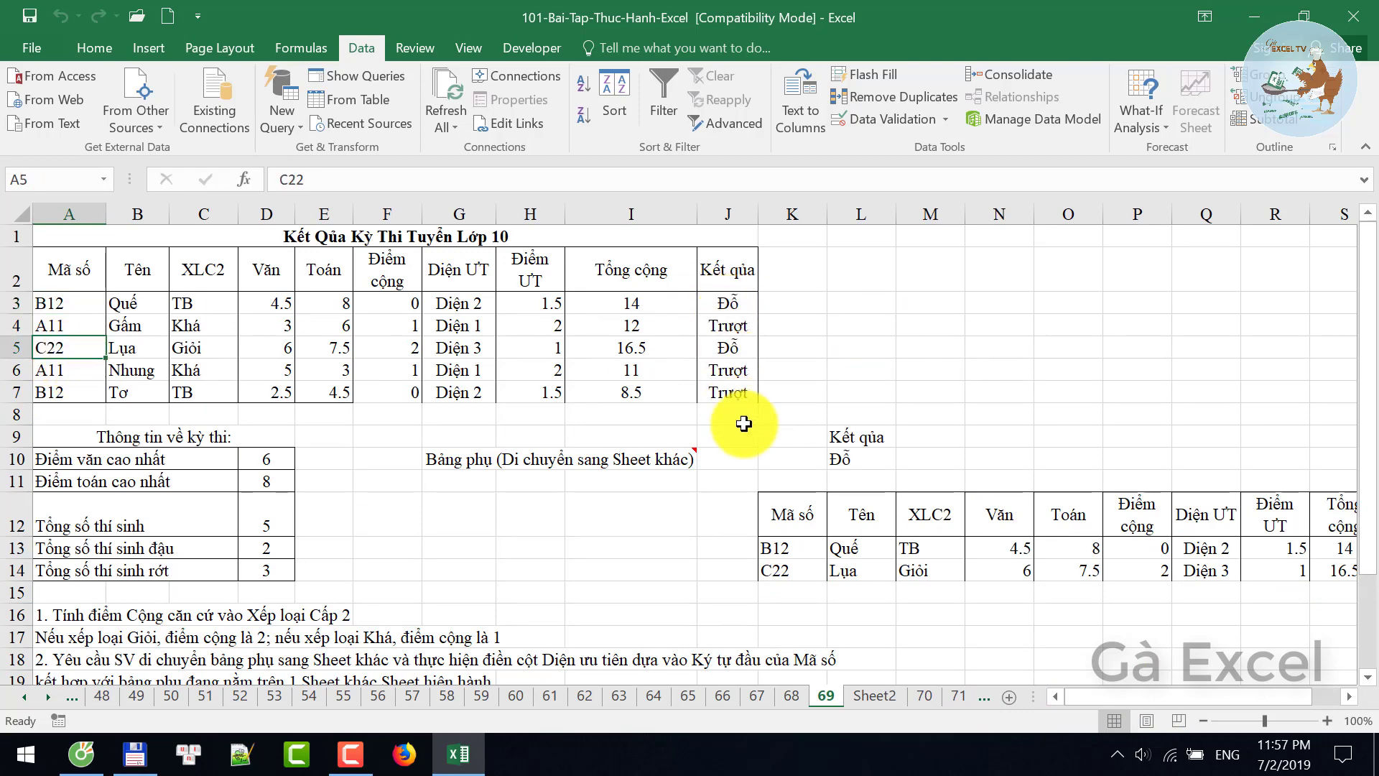
scroll(744, 426, "down", 1)
scroll(743, 426, "down", 3)
scroll(744, 429, "up", 3)
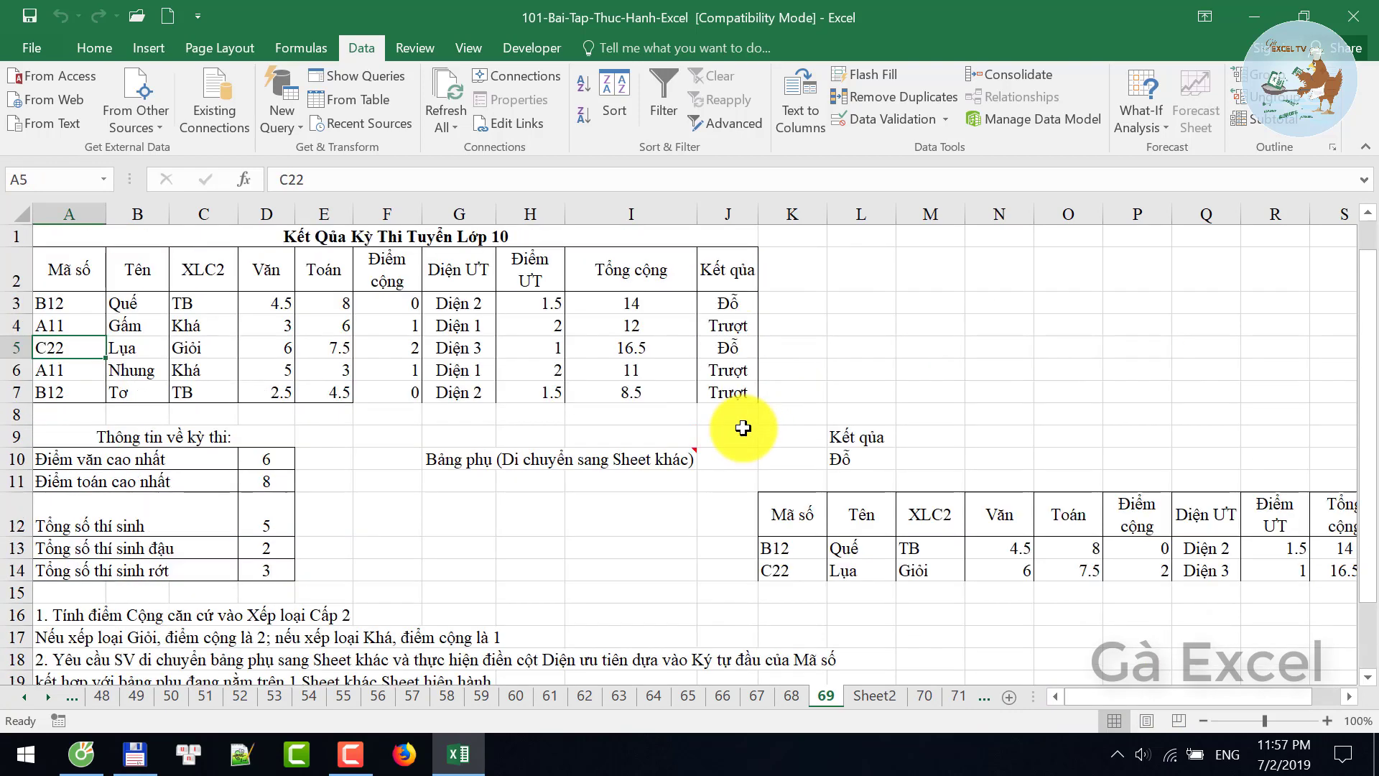